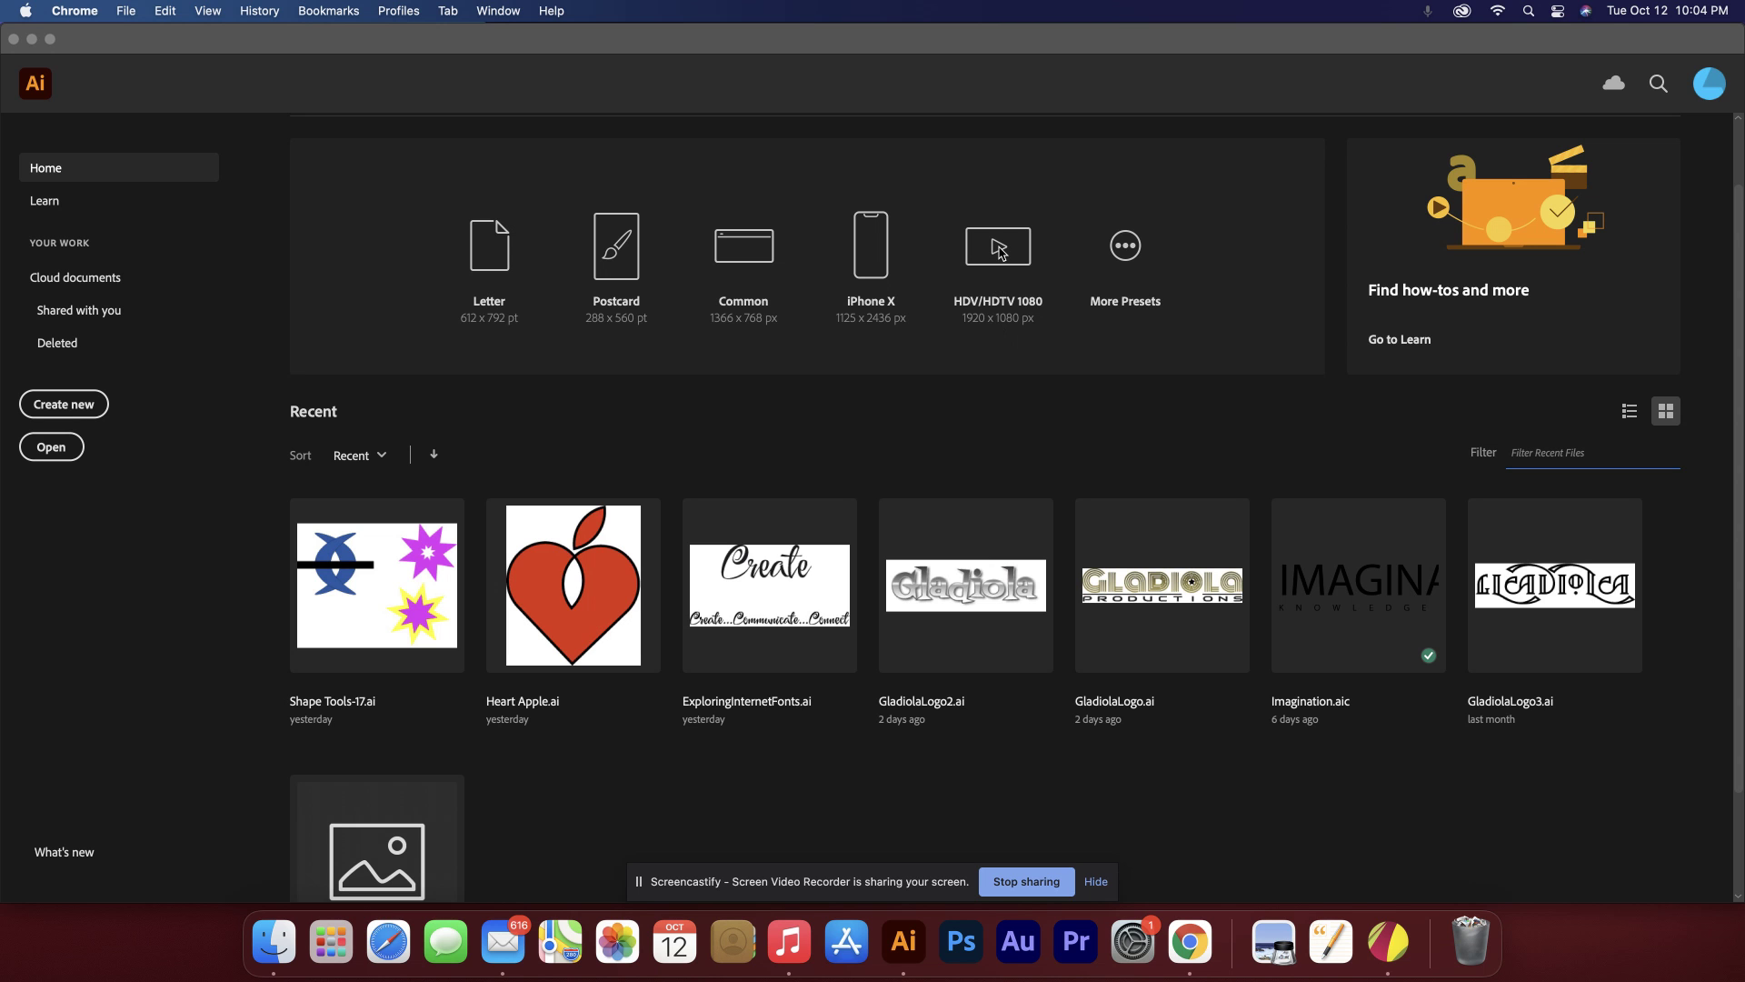
Create a new 1920 × 1080 px document from the HDV/HDTV 1080 preset on the Home screen.
{"action": "left_click", "coordinate": [1003, 254]}
{"action": "left_click", "coordinate": [1005, 326]}
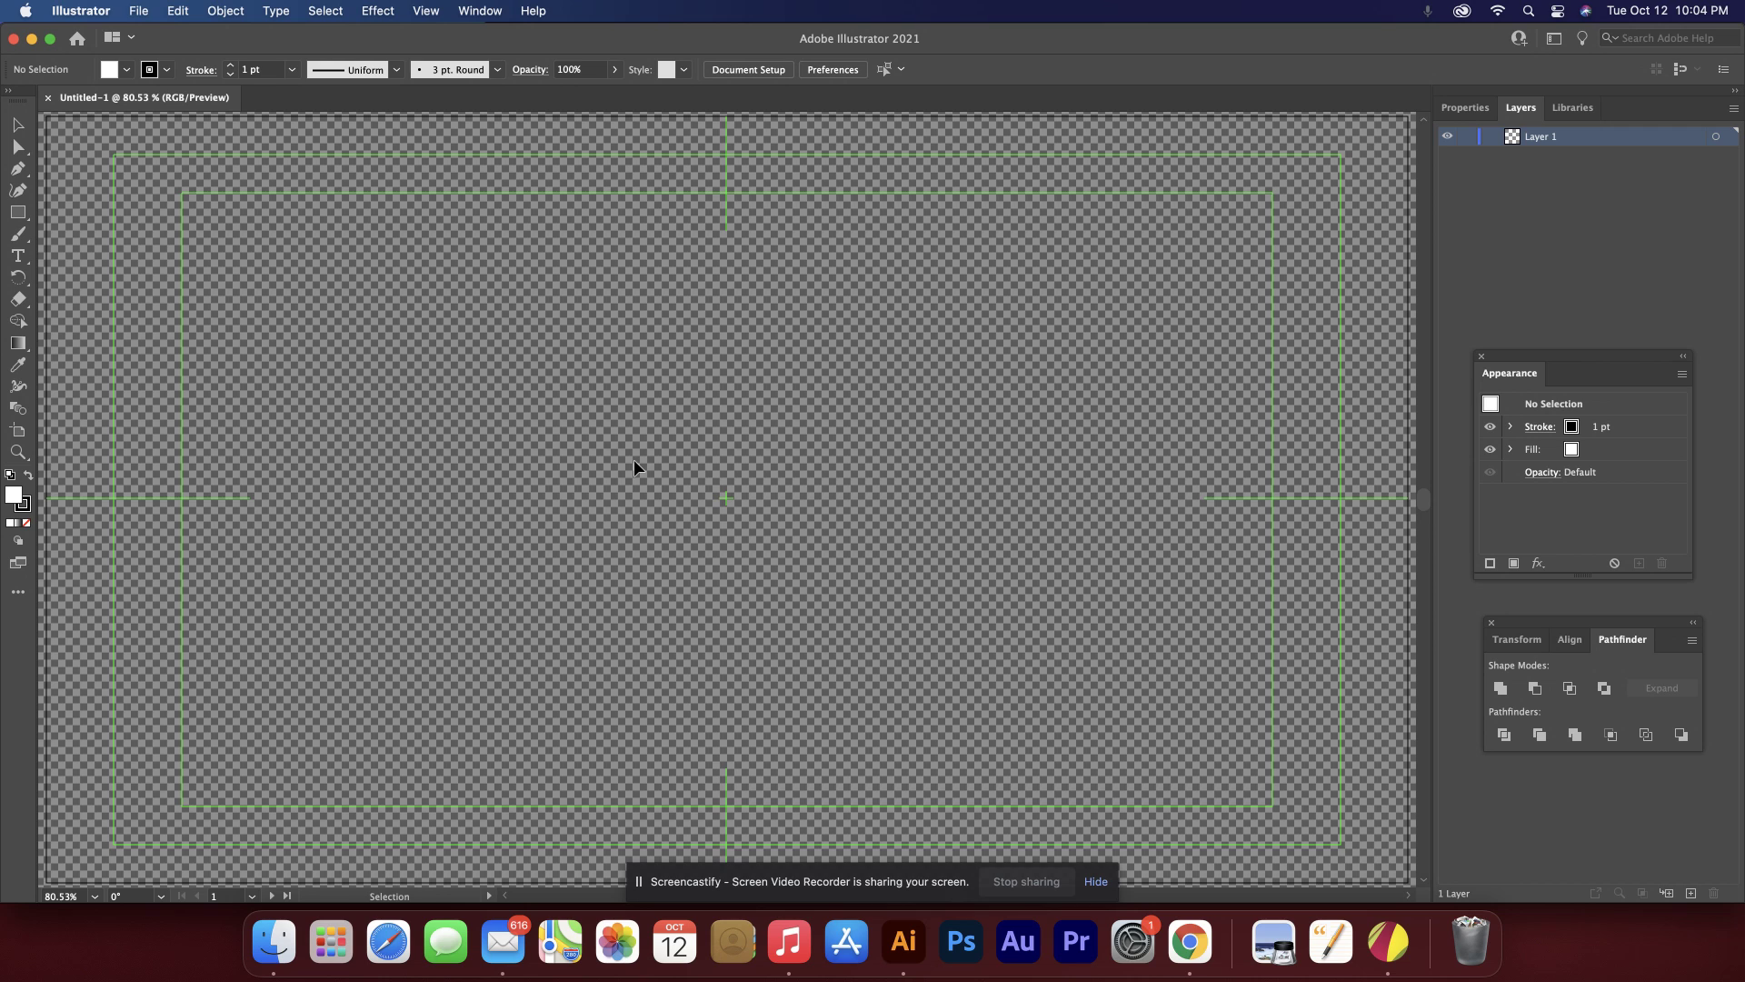
Hide the transparency grid, paste the card-suits reference image, and add Layer 2 above it.
{"action": "key", "text": "super"}
{"action": "key", "text": "super+shift+d"}
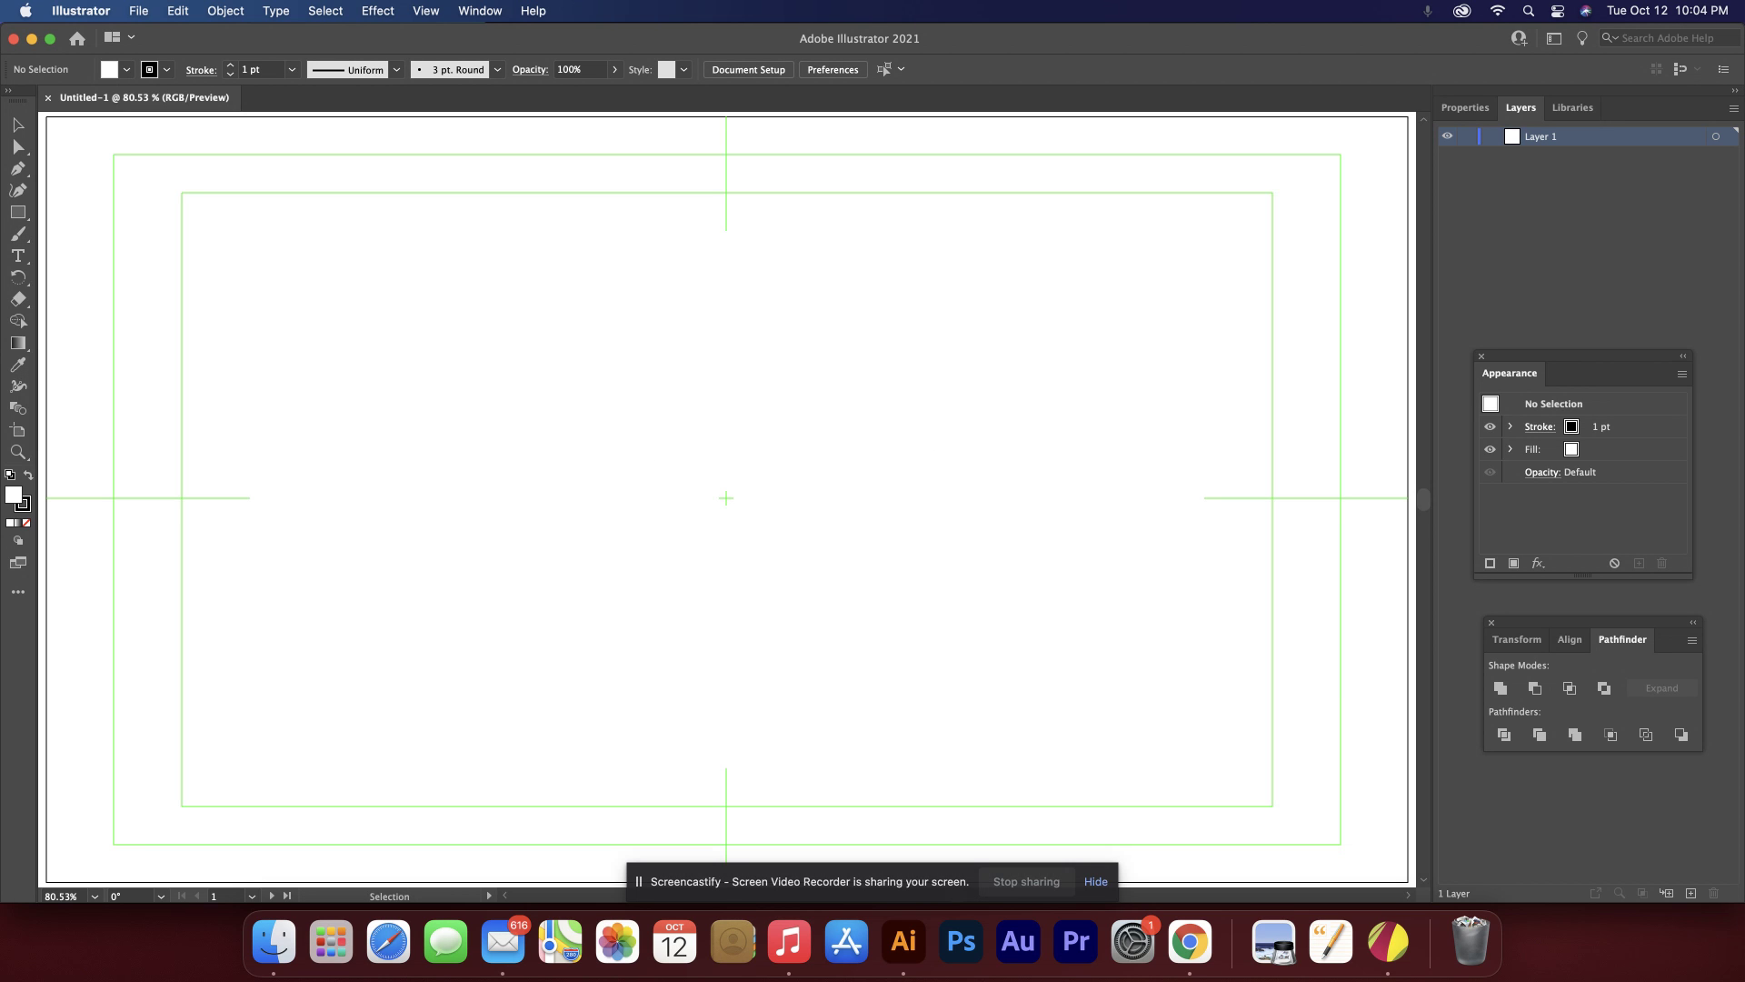
{"action": "key", "text": "super+space"}
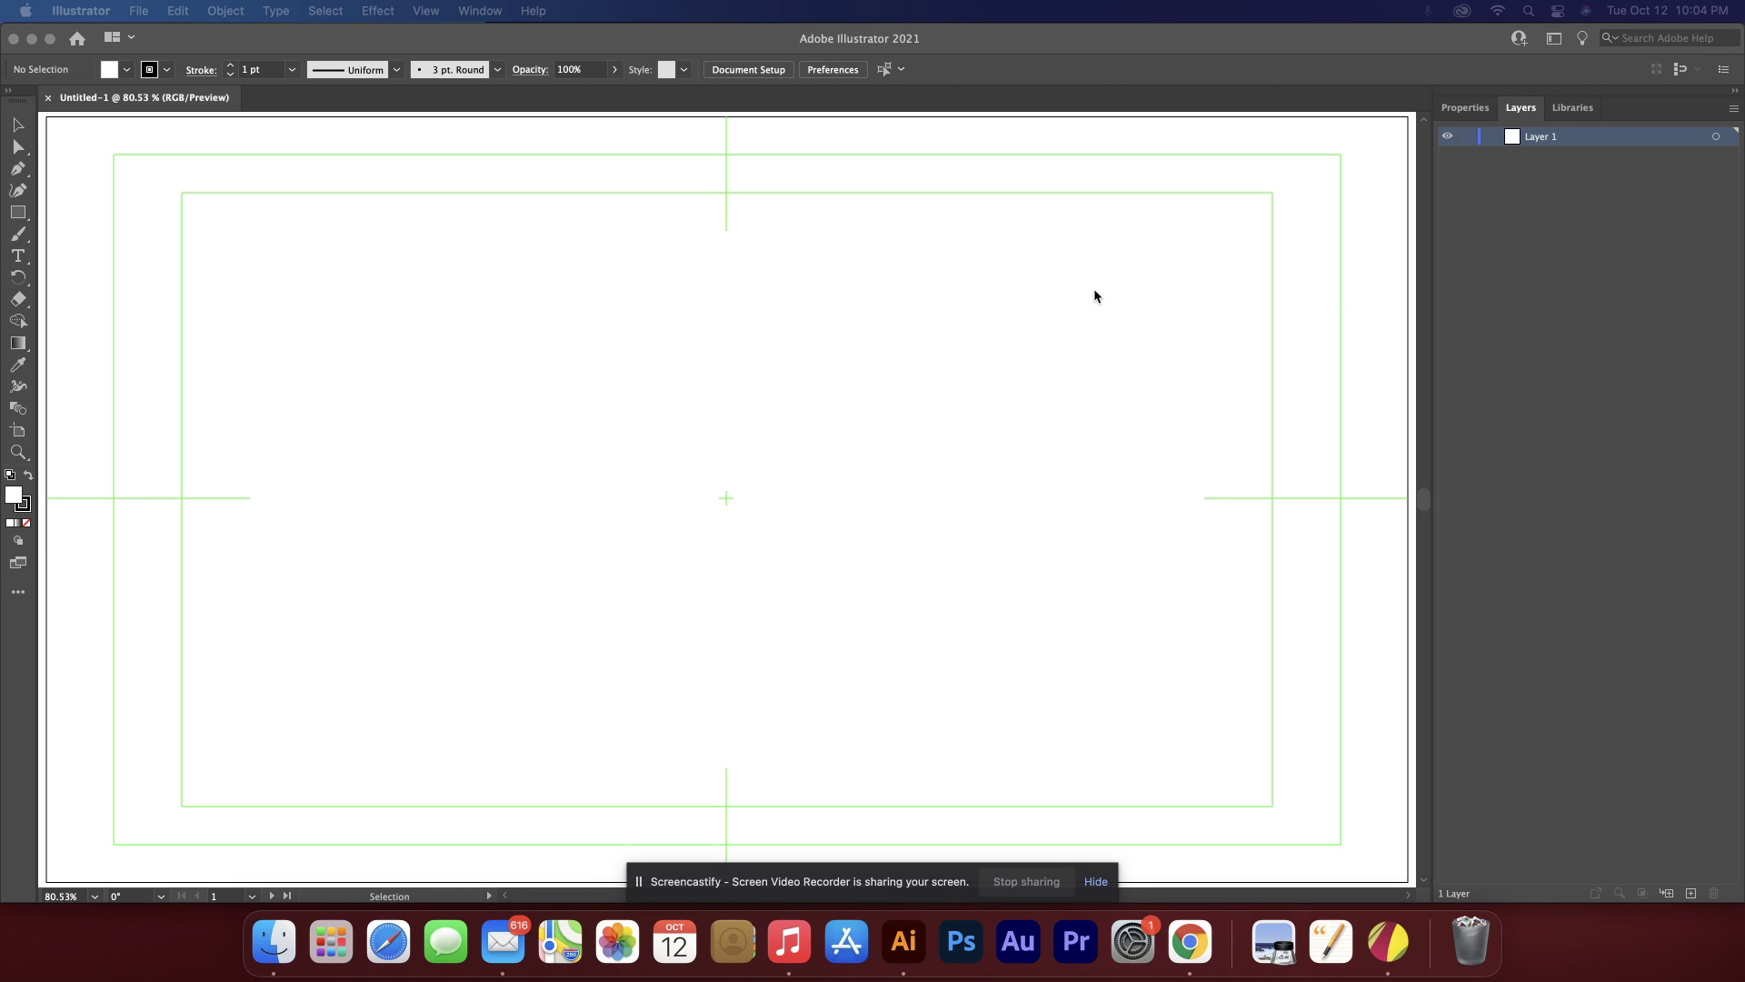
{"action": "left_click", "coordinate": [773, 400]}
{"action": "key", "text": "super+v"}
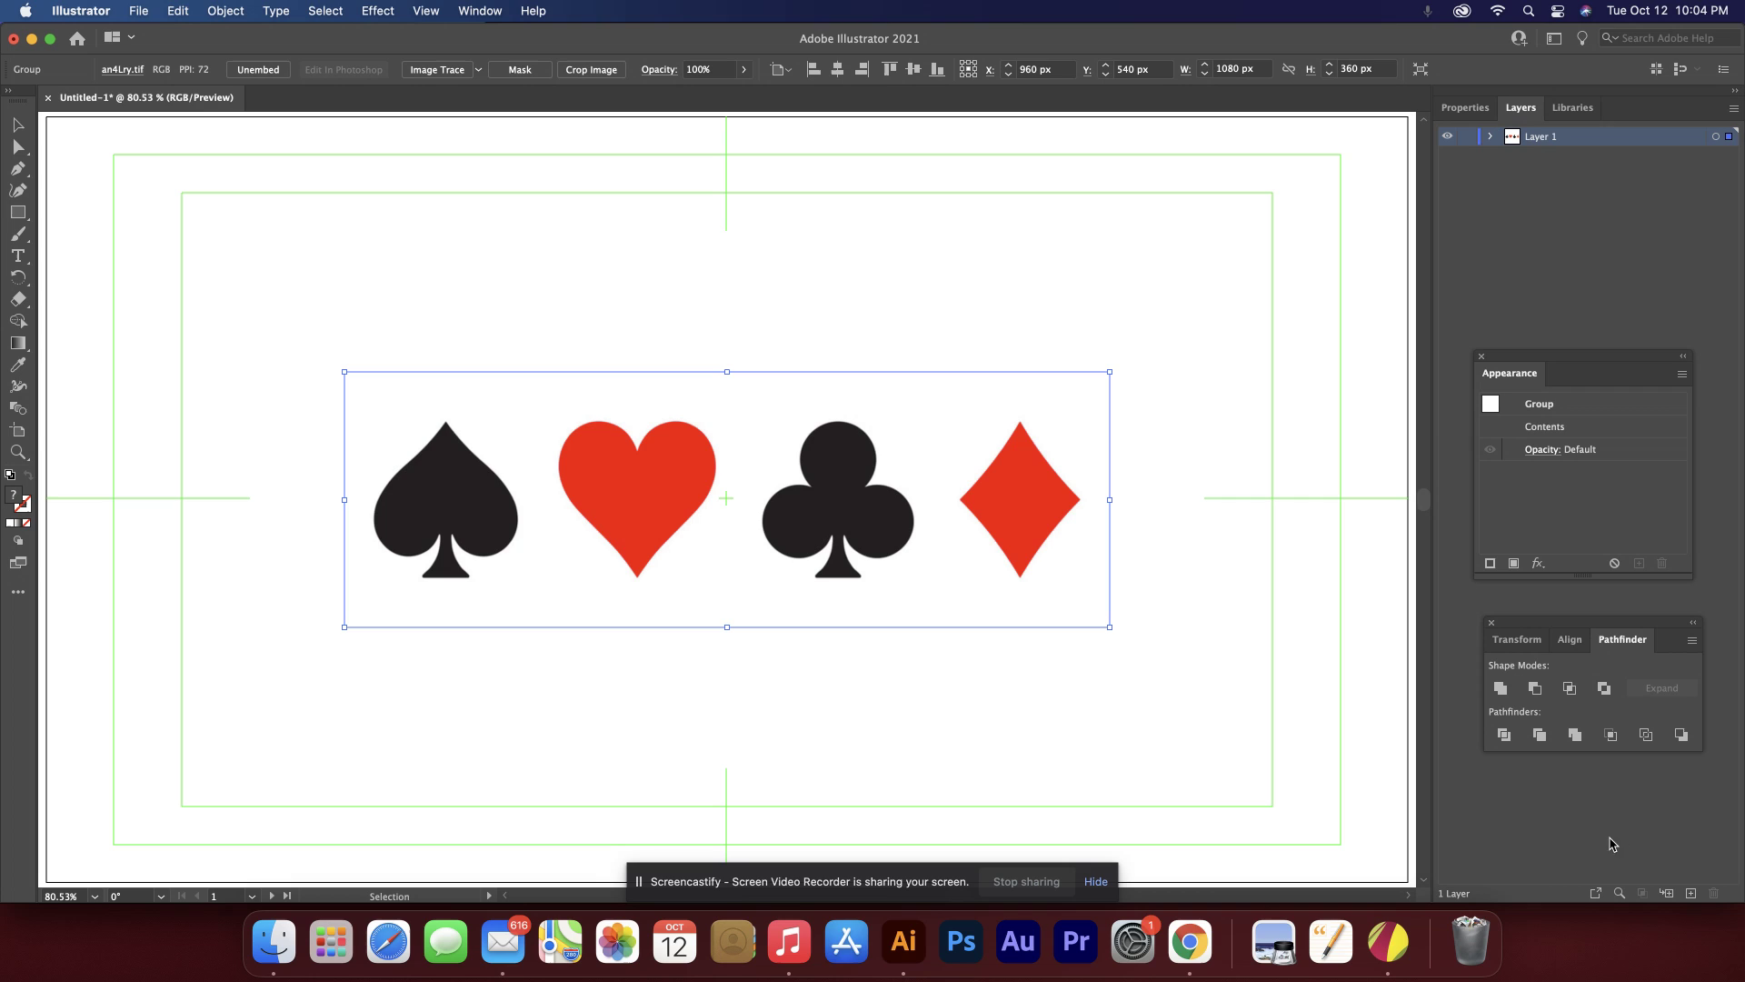
{"action": "left_click", "coordinate": [1690, 896]}
Toggle Layer 1's lock, expand and target it, and enter 50% opacity.
{"action": "left_click", "coordinate": [1469, 156]}
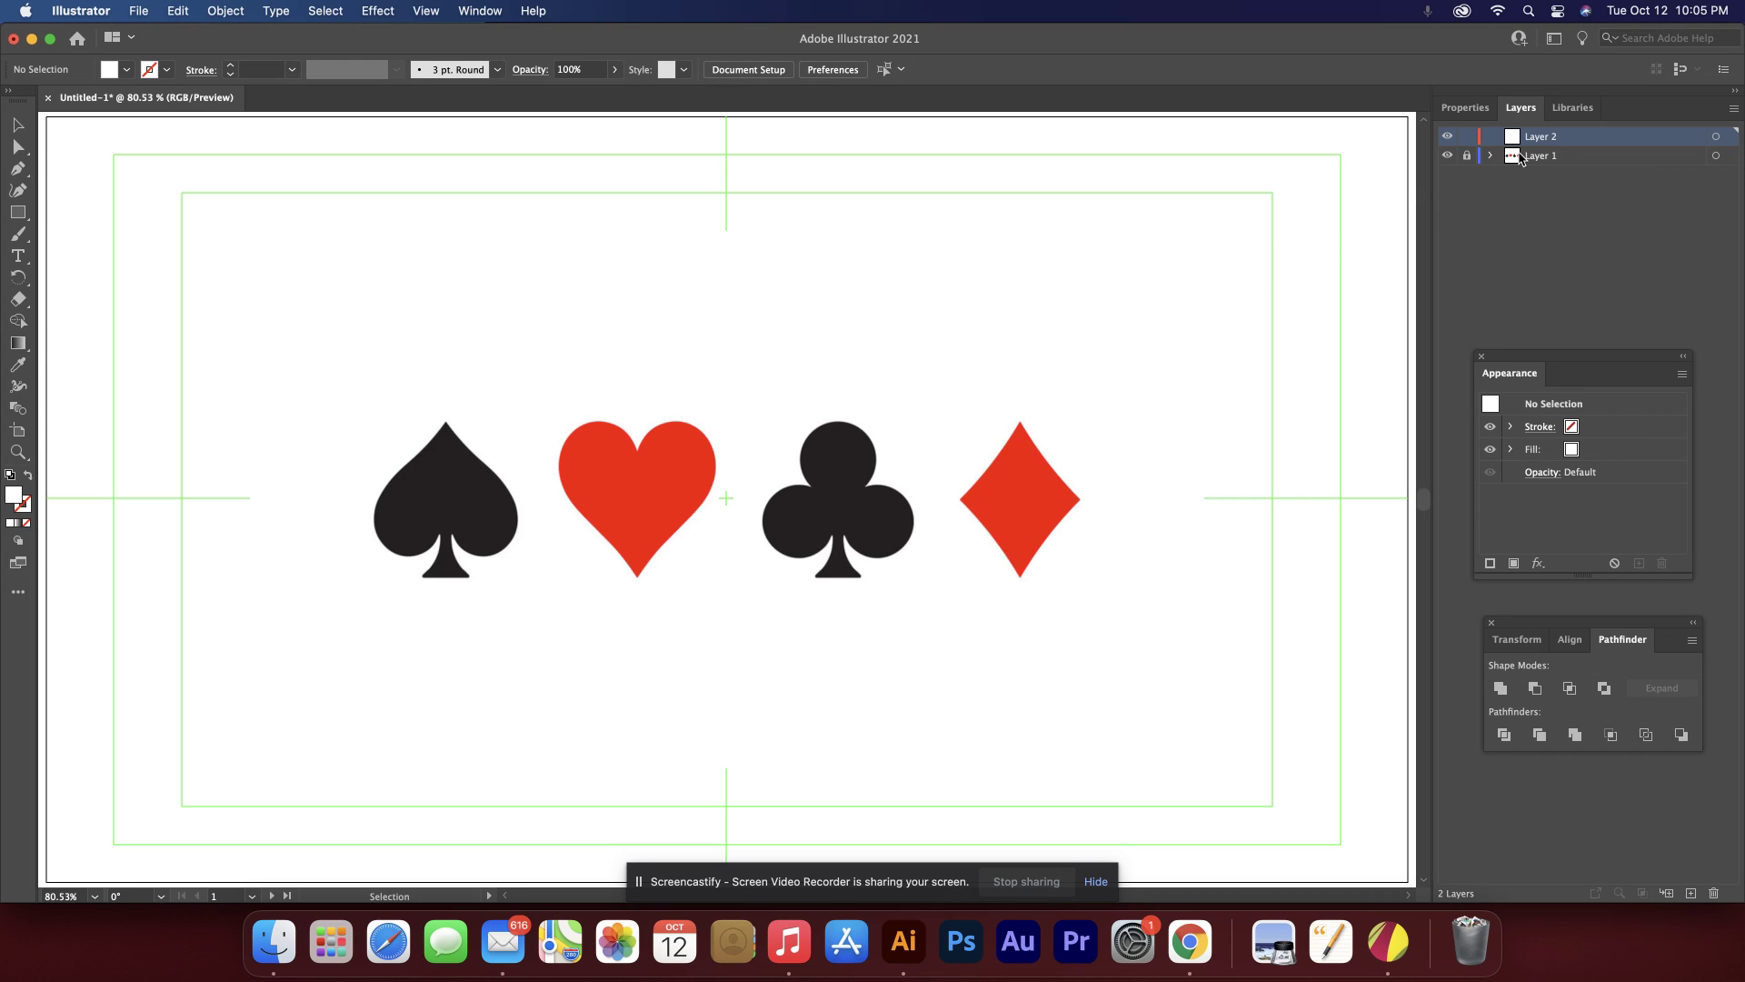
{"action": "left_click", "coordinate": [1492, 157]}
{"action": "left_click", "coordinate": [1536, 161]}
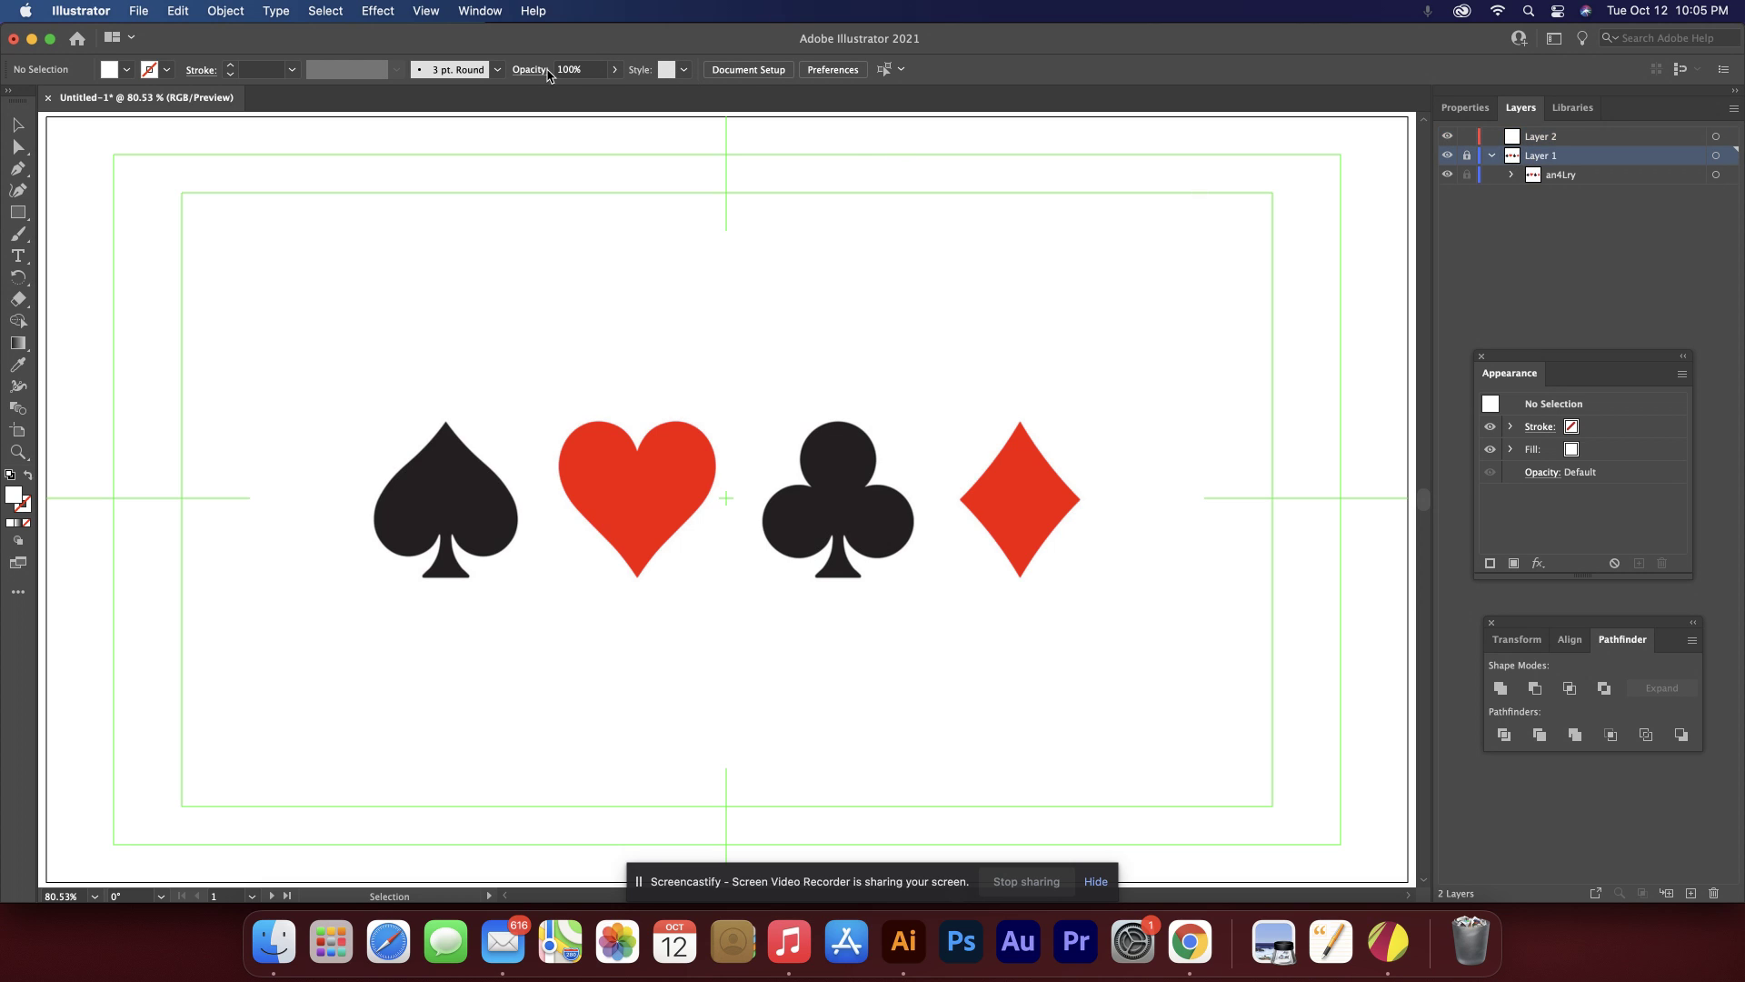
{"action": "left_click", "coordinate": [576, 72]}
{"action": "type", "text": "50"}
{"action": "key", "text": "Return"}
Reset the transparency opacity to 100% from the Appearance list and return to the Layers list.
{"action": "left_click", "coordinate": [1465, 107]}
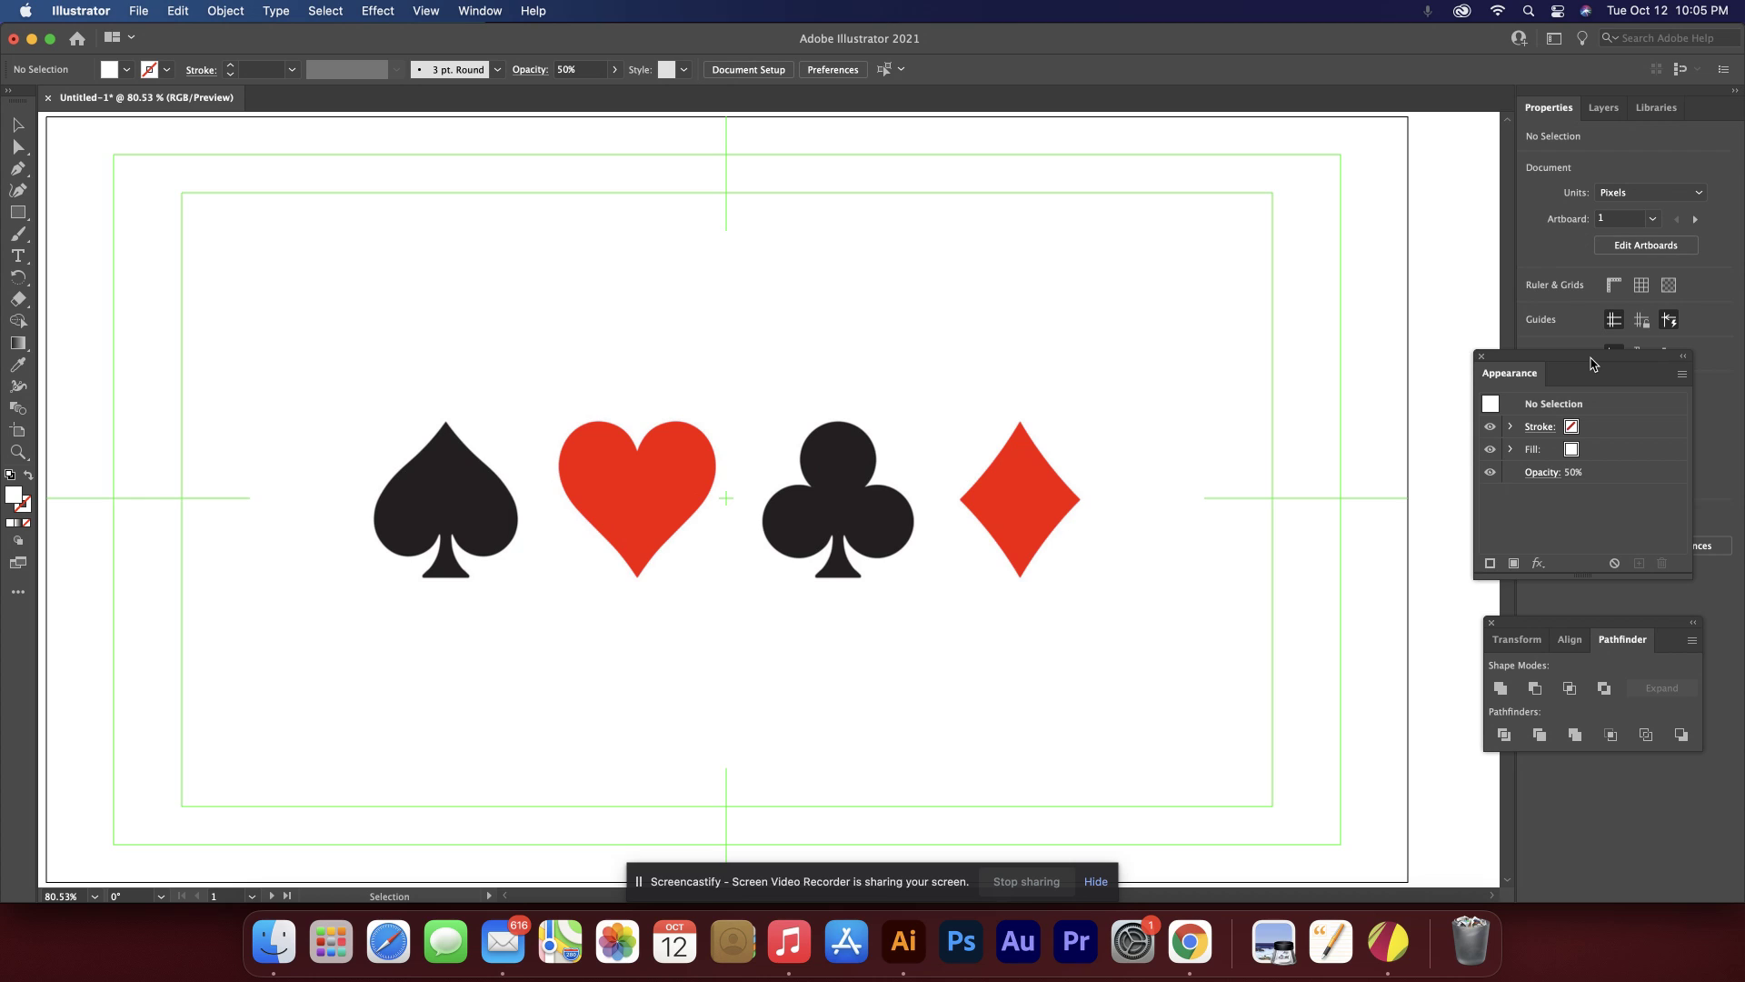
{"action": "left_click_drag", "start_coordinate": [1593, 364], "coordinate": [1381, 286]}
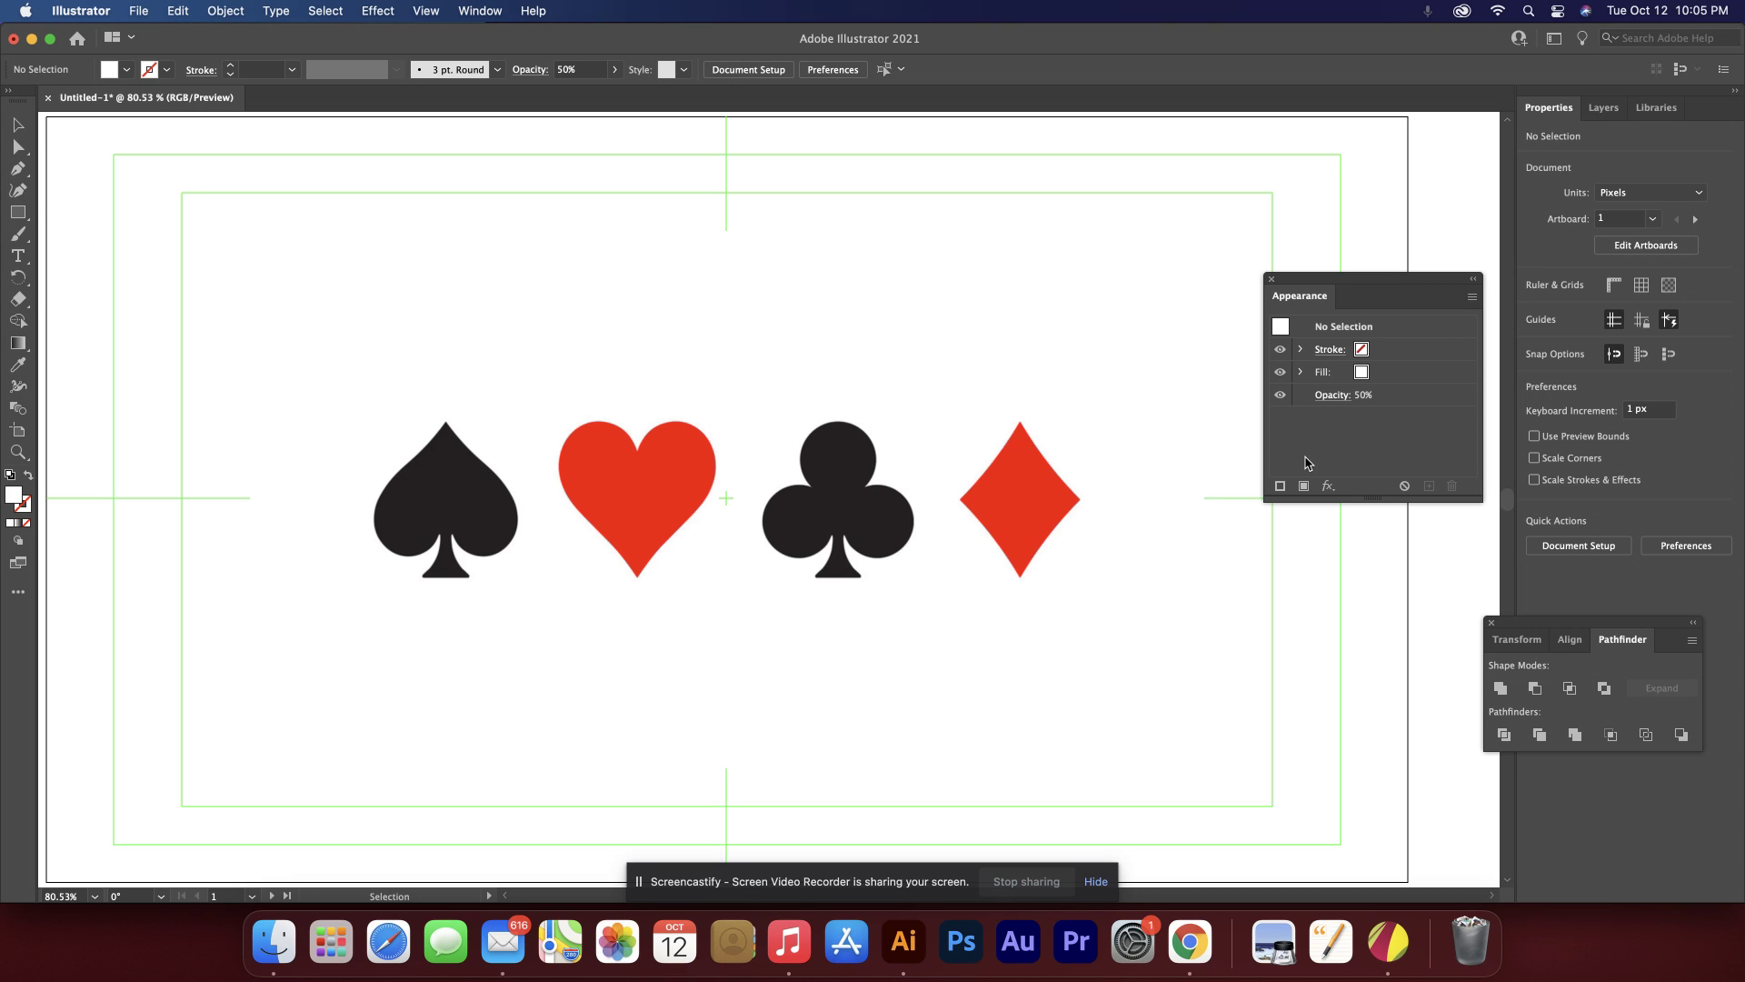
{"action": "left_click", "coordinate": [1362, 400]}
{"action": "left_click", "coordinate": [1362, 400]}
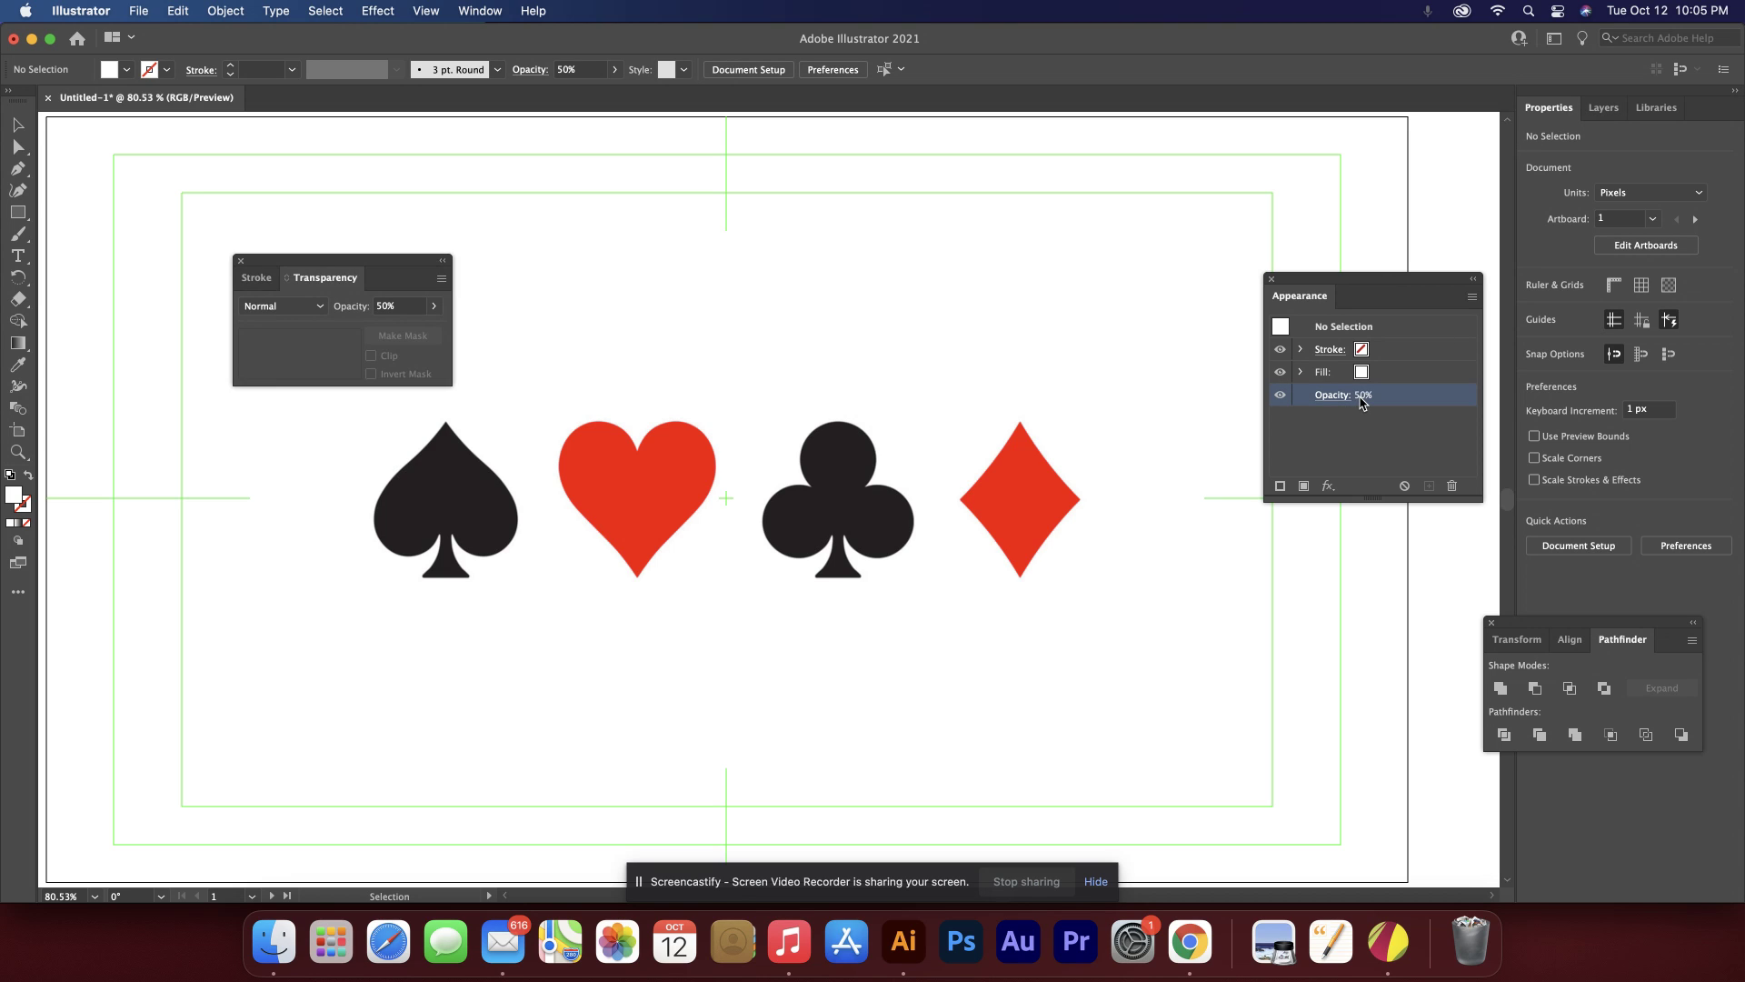
{"action": "left_click", "coordinate": [394, 308]}
{"action": "type", "text": "100"}
{"action": "key", "text": "Return"}
{"action": "left_click", "coordinate": [241, 263]}
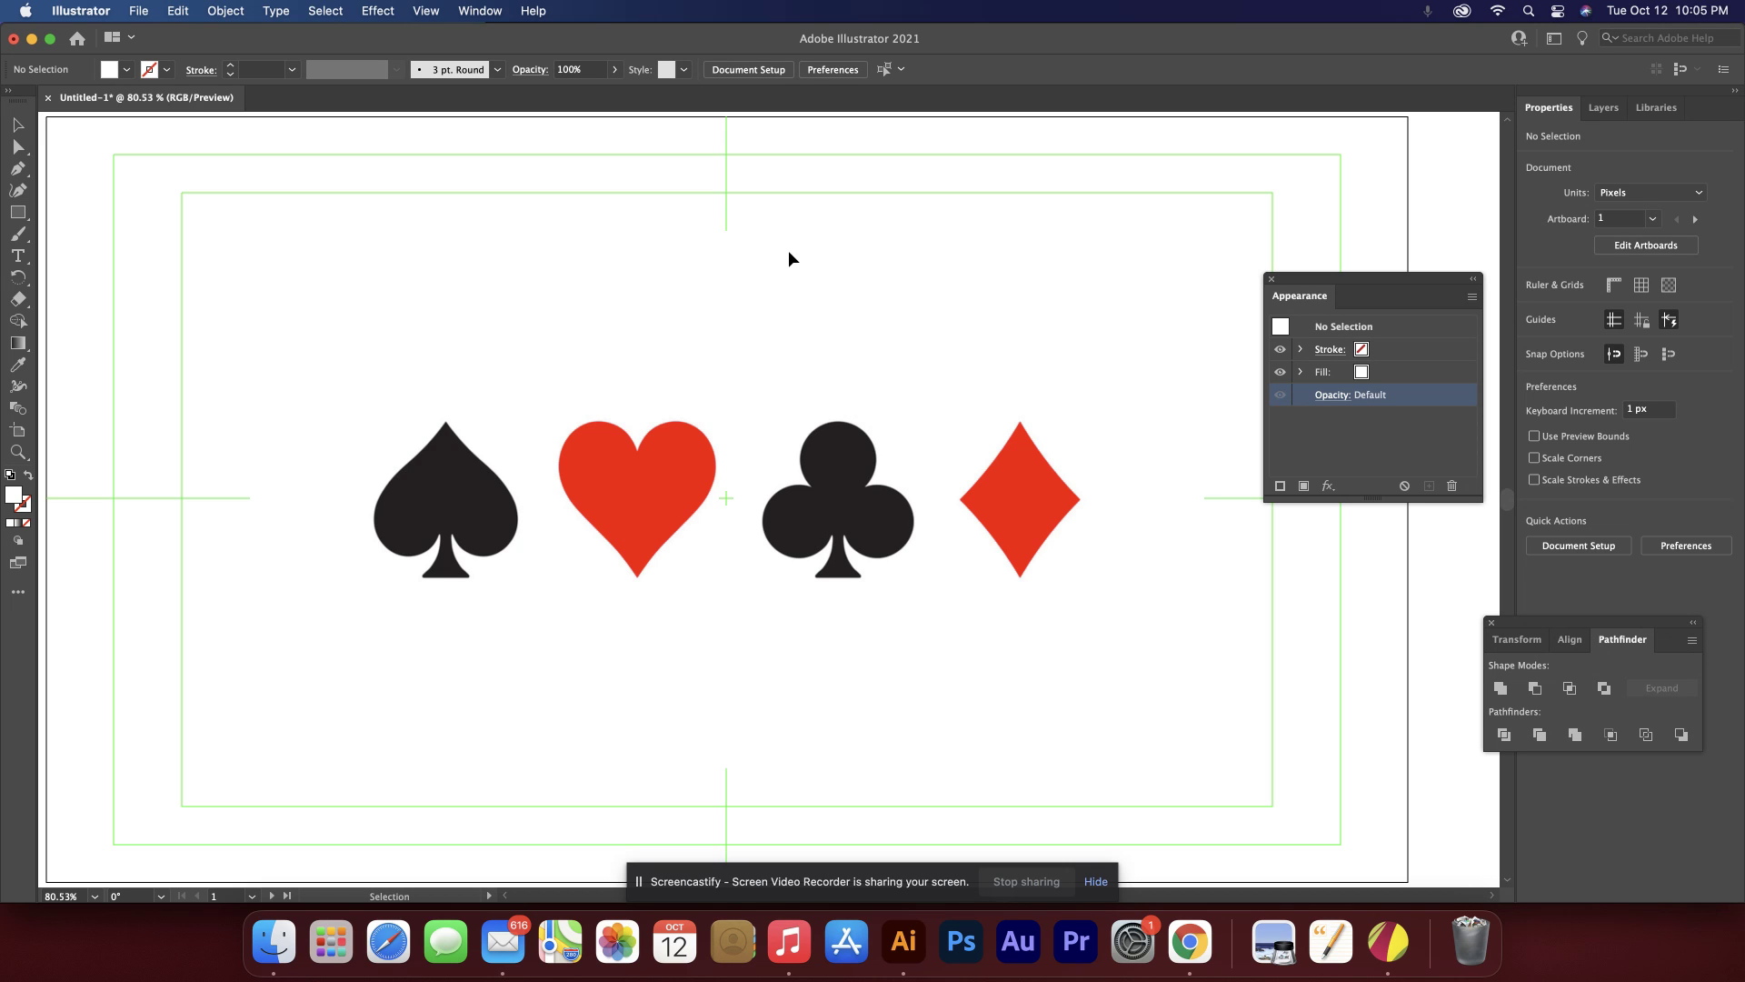
{"action": "left_click", "coordinate": [1604, 107]}
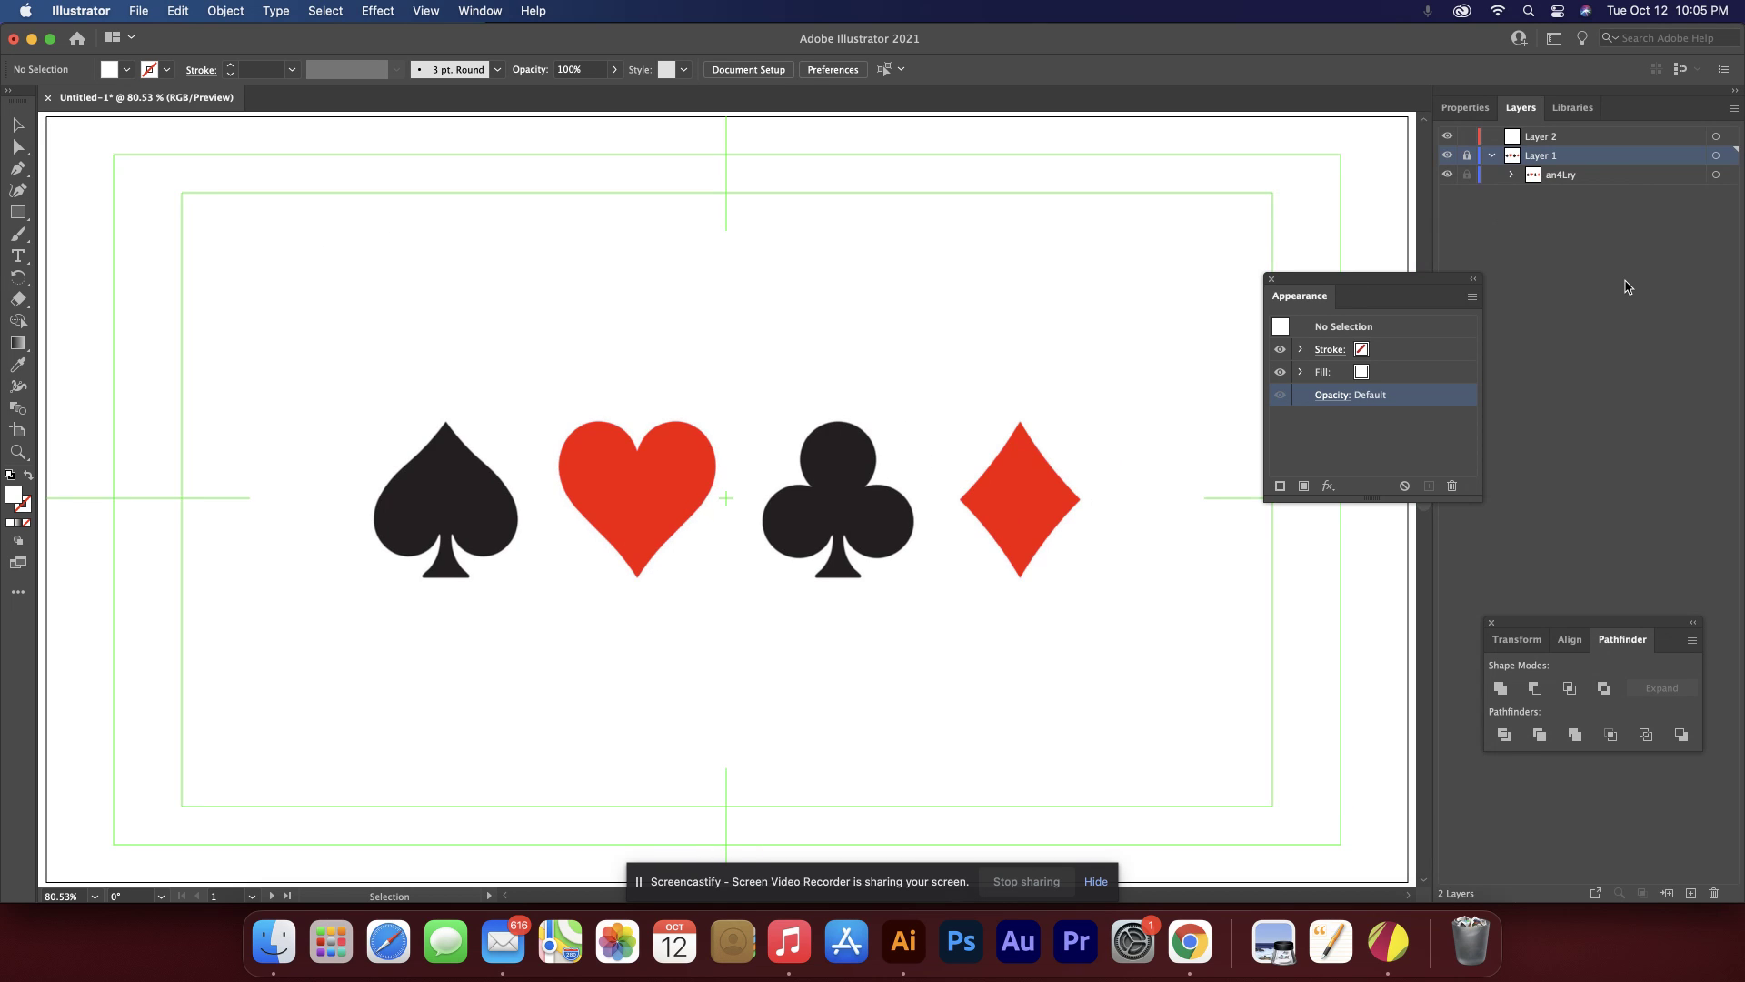
Unlock Layer 1 and fade the card-suits image to 50% opacity.
{"action": "left_click", "coordinate": [1466, 155]}
{"action": "left_click", "coordinate": [782, 429]}
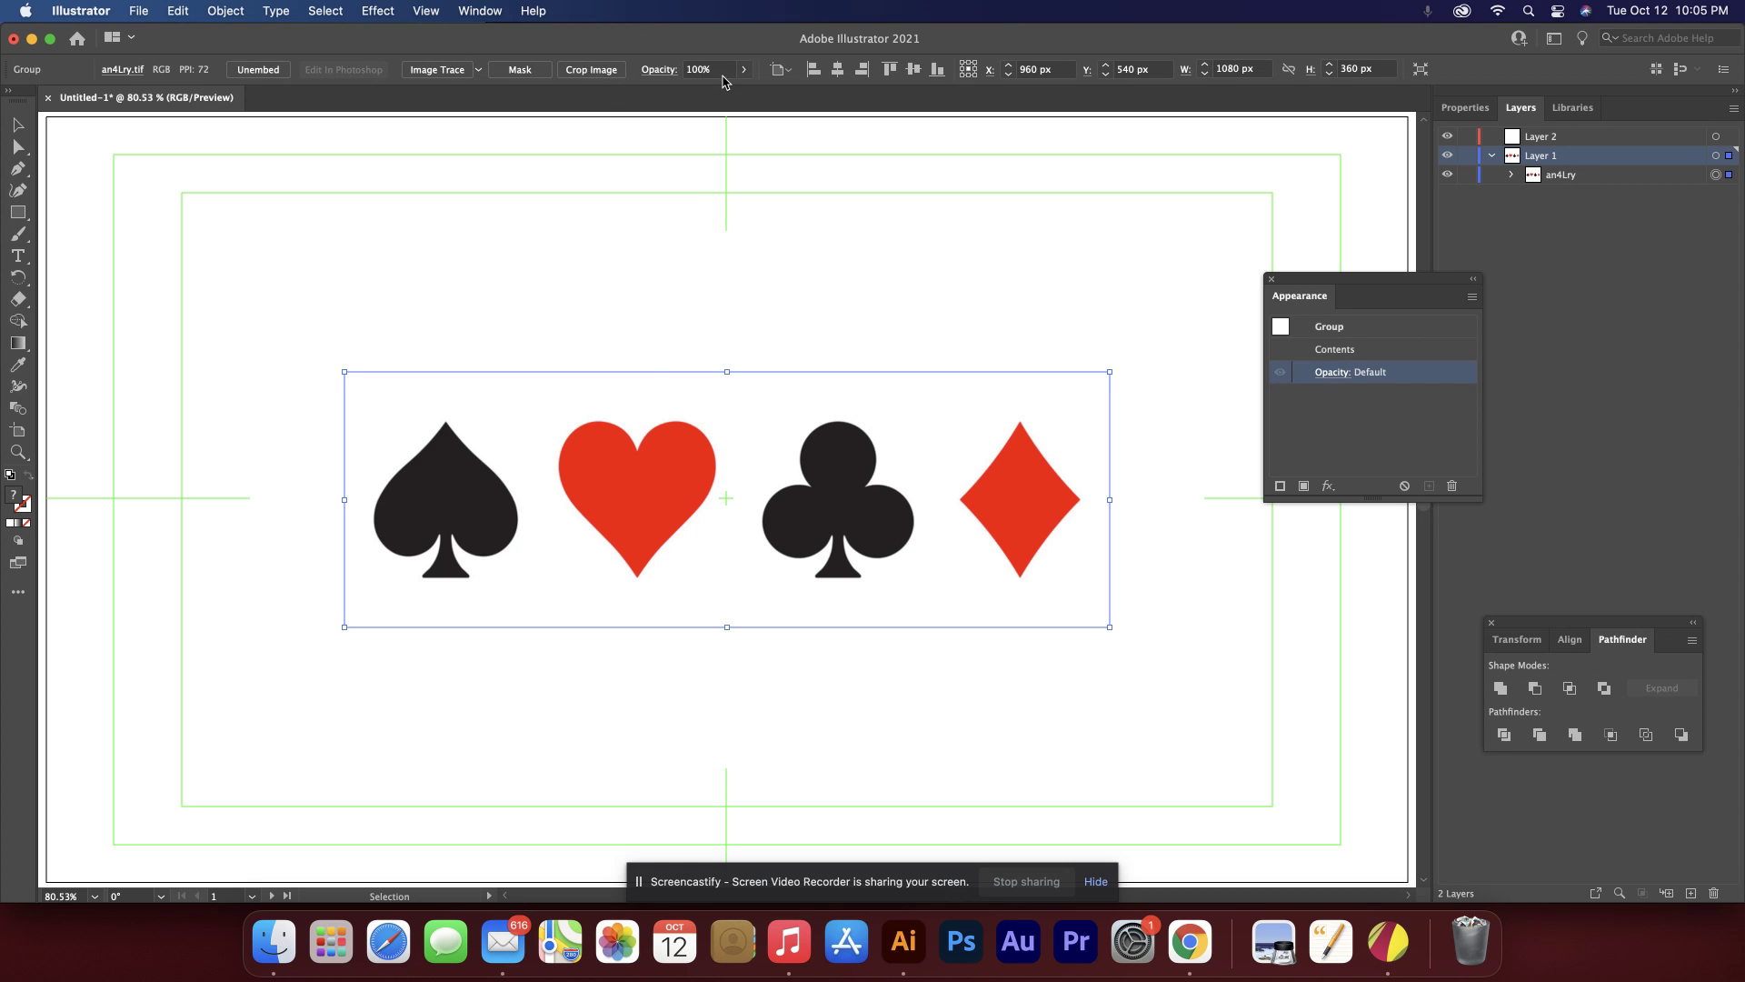
{"action": "left_click", "coordinate": [687, 71]}
{"action": "type", "text": "50"}
{"action": "key", "text": "Return"}
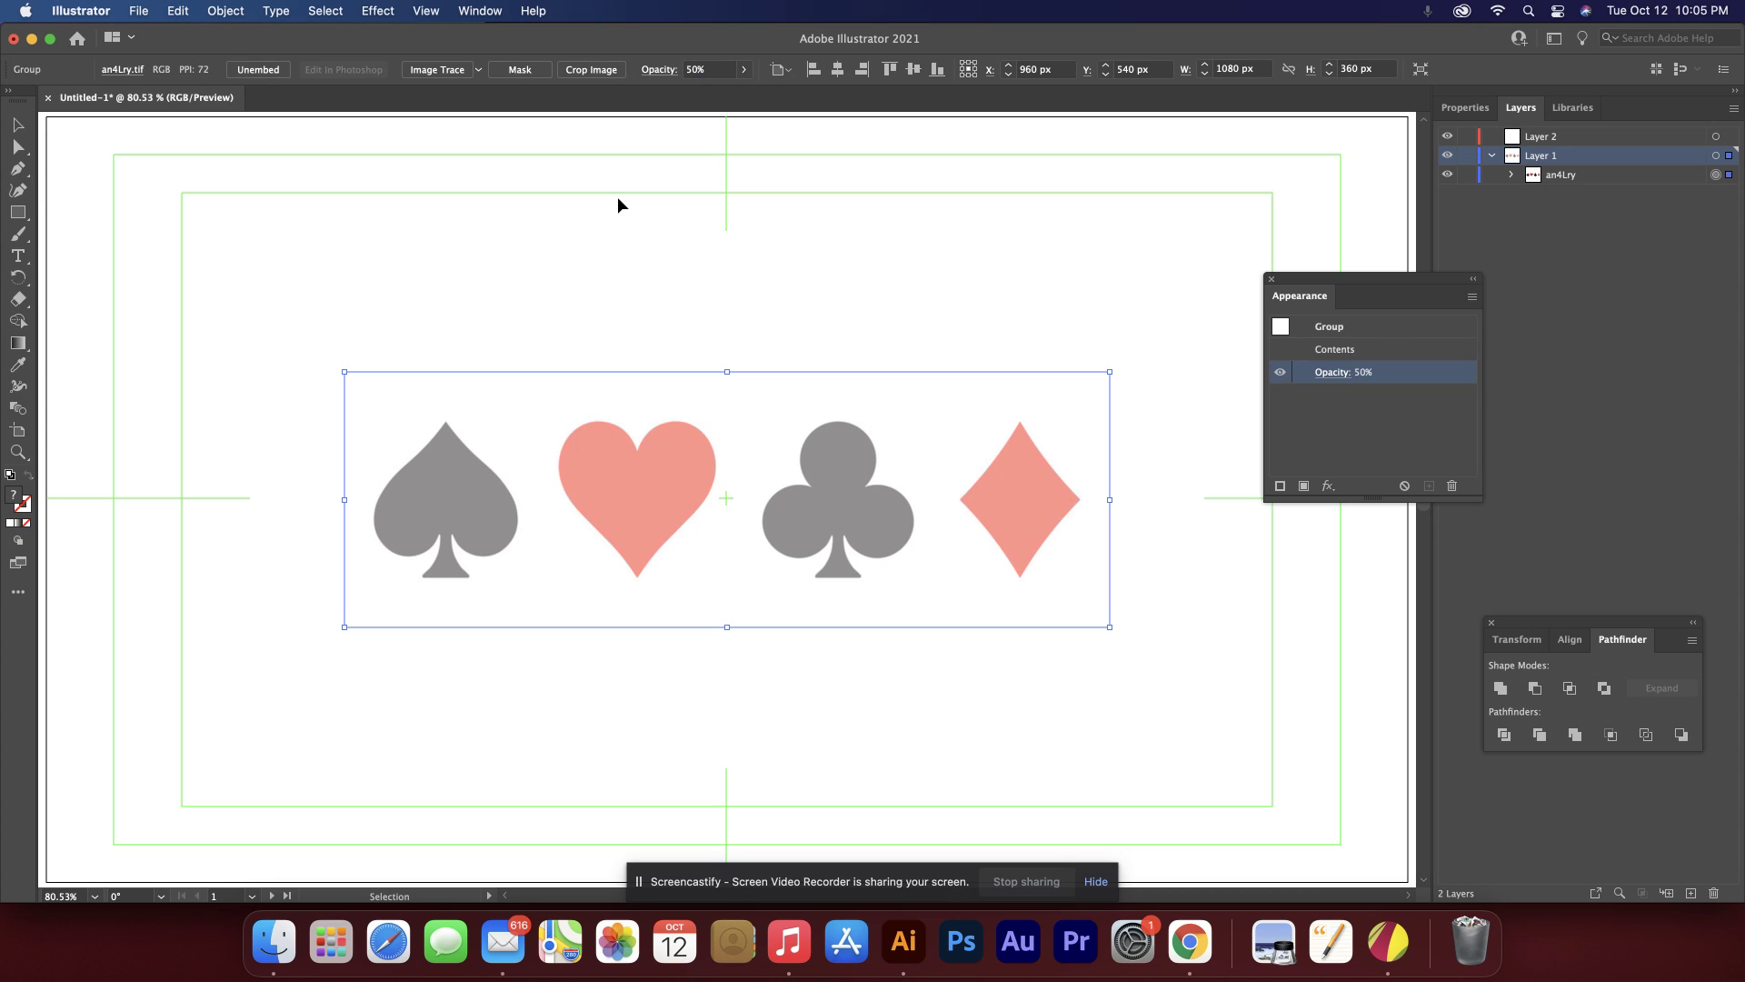
Close the Appearance panel, relock Layer 1, and make Layer 2 active.
{"action": "left_click", "coordinate": [1270, 279]}
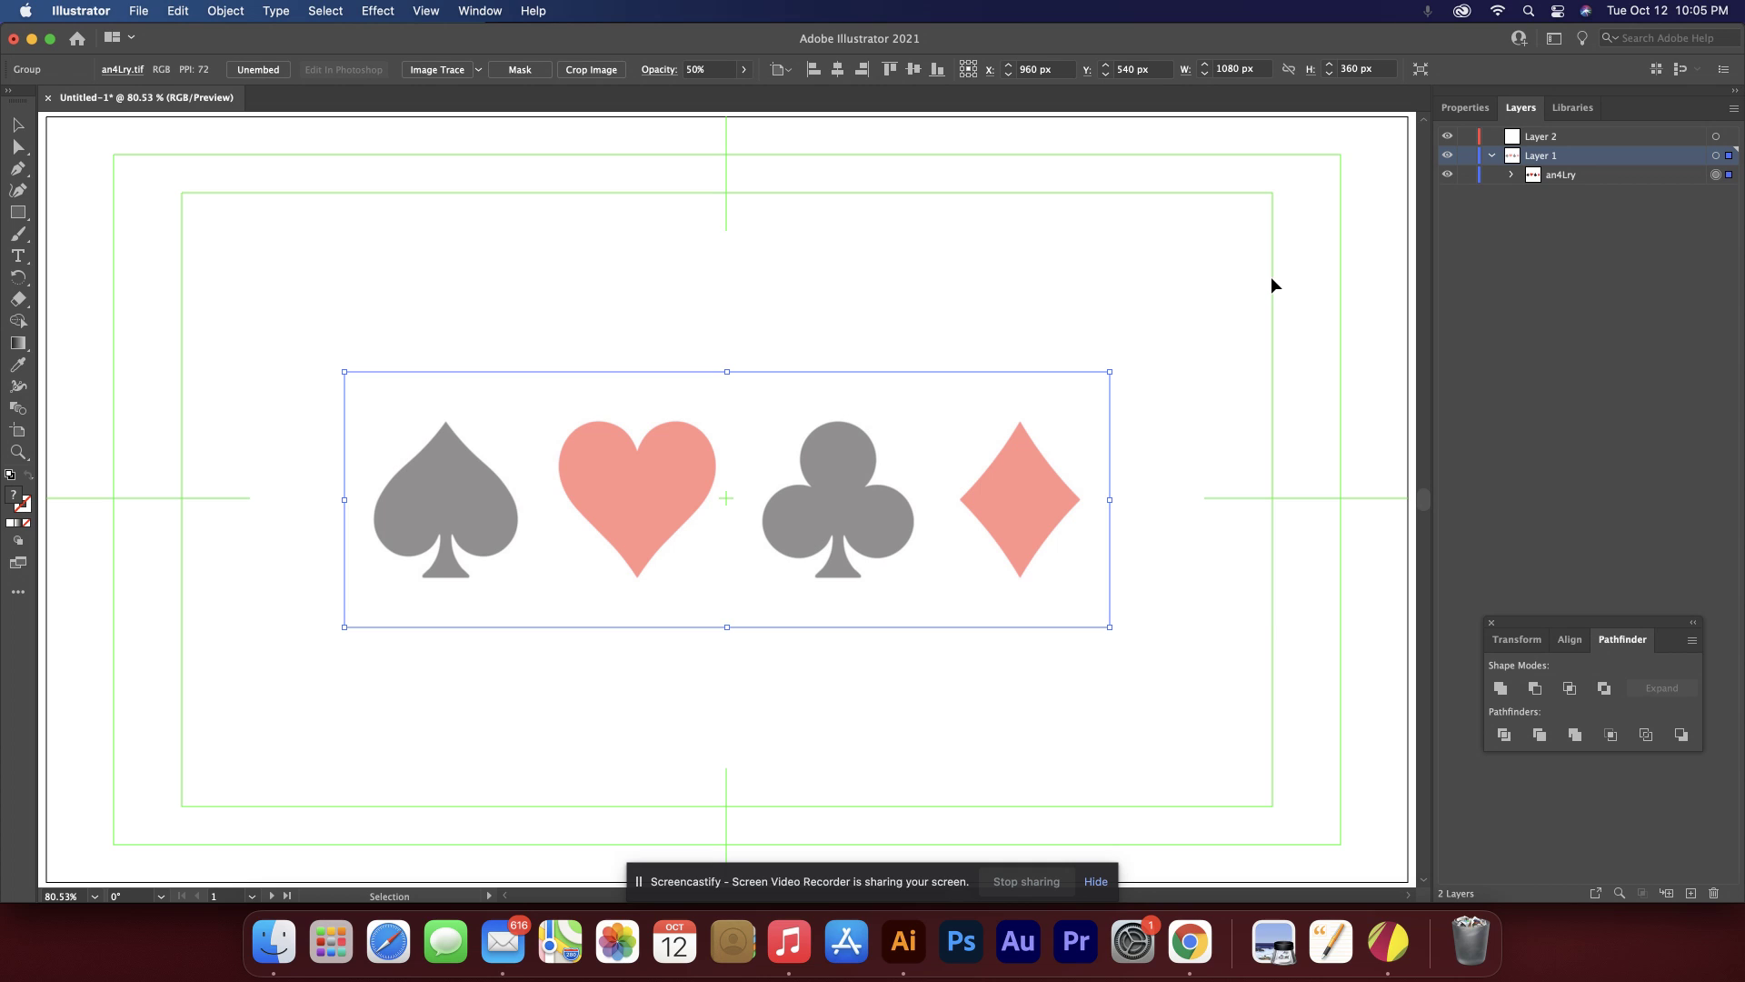
{"action": "left_click", "coordinate": [1473, 157]}
{"action": "left_click", "coordinate": [1528, 141]}
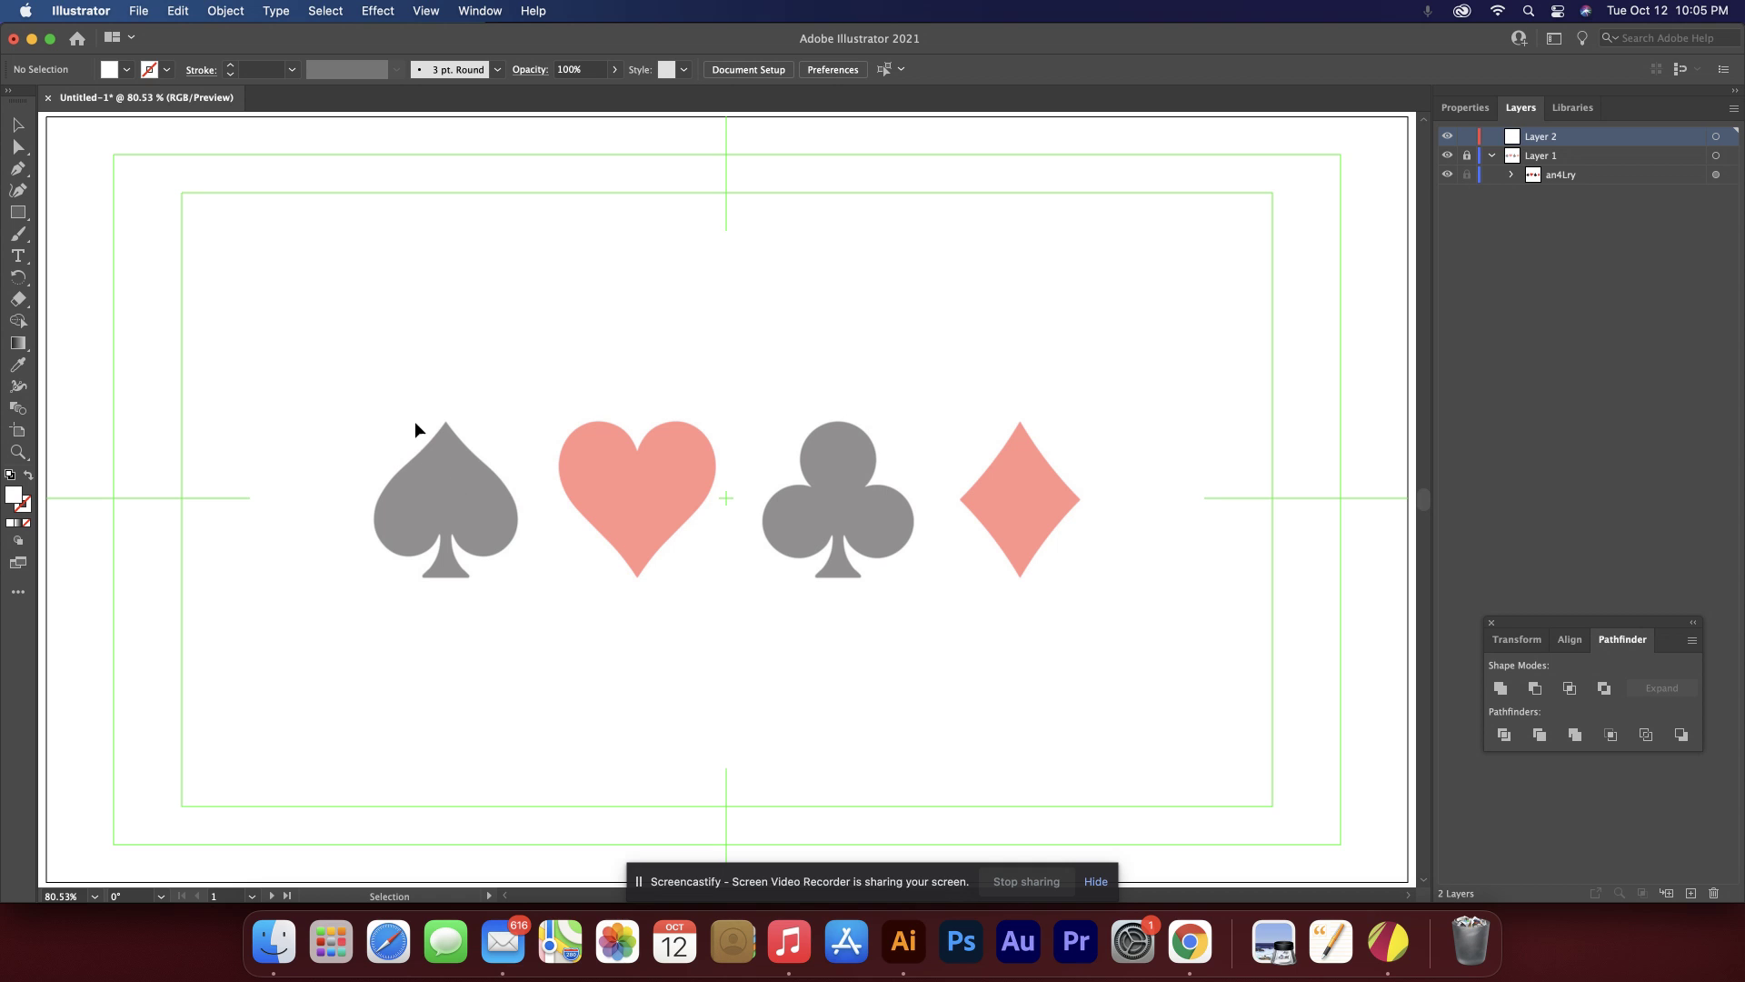
Zoom in and pan to a close-up of the whole spade.
{"action": "key", "text": "z"}
{"action": "left_click_drag", "start_coordinate": [350, 404], "coordinate": [678, 752]}
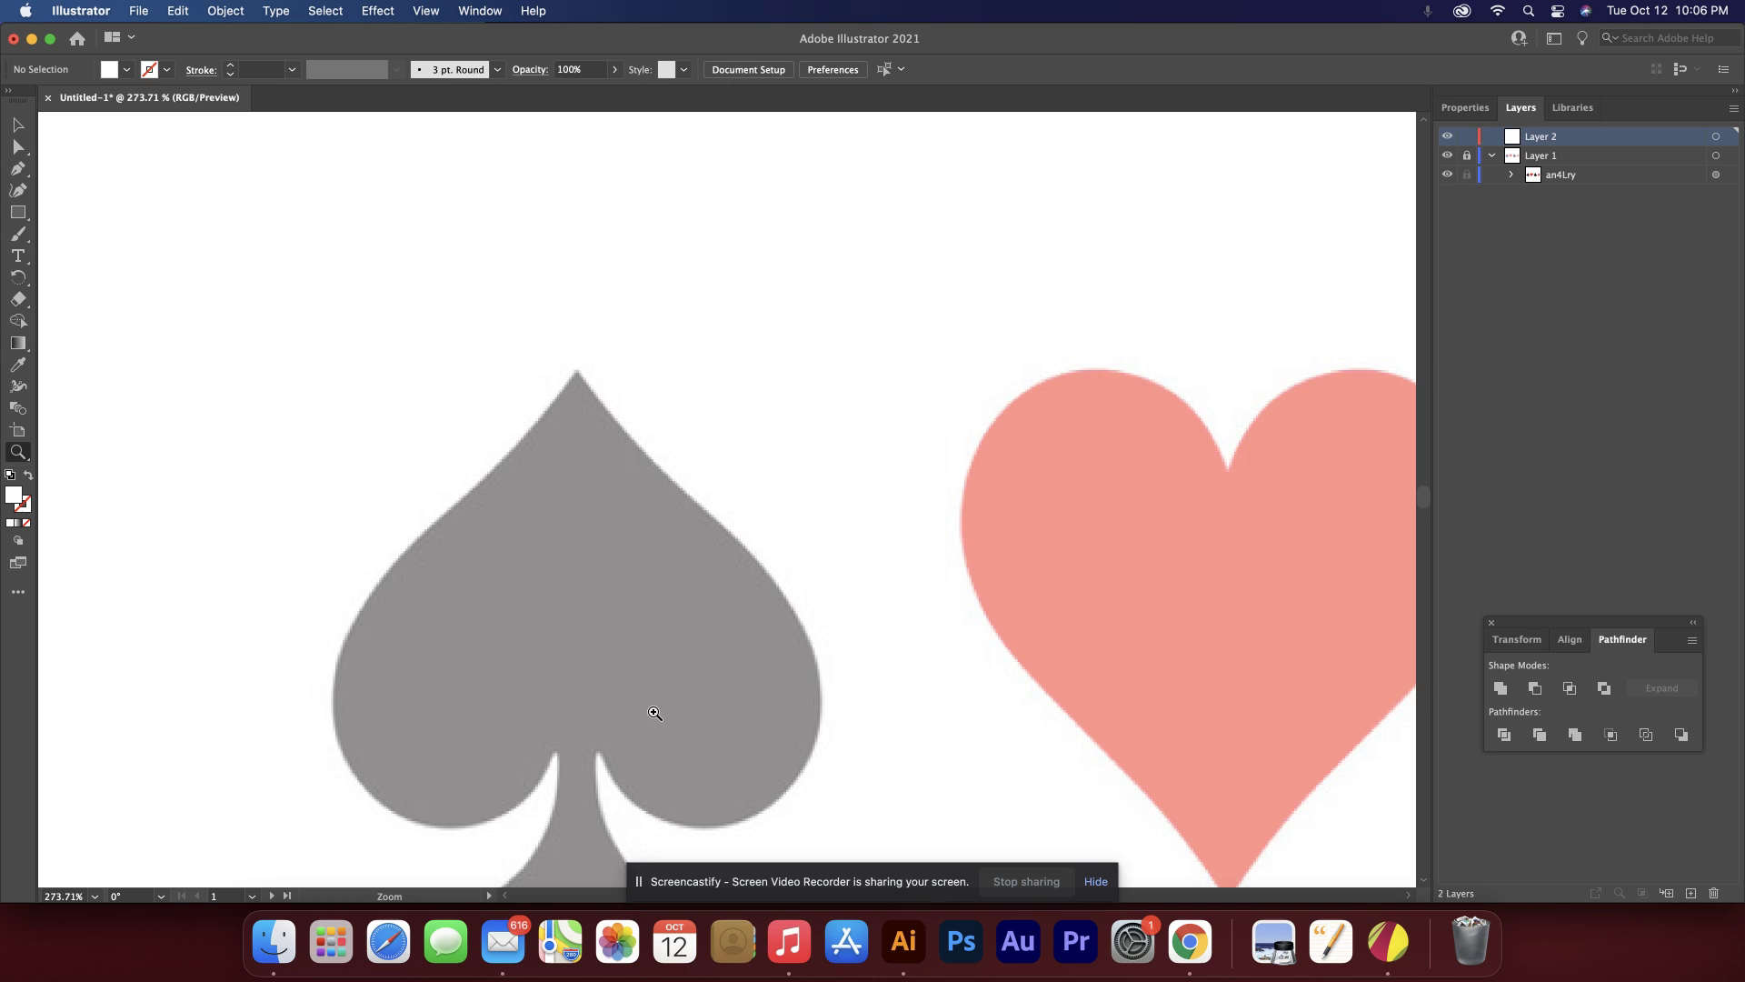
{"action": "left_click_drag", "start_coordinate": [634, 705], "coordinate": [653, 564]}
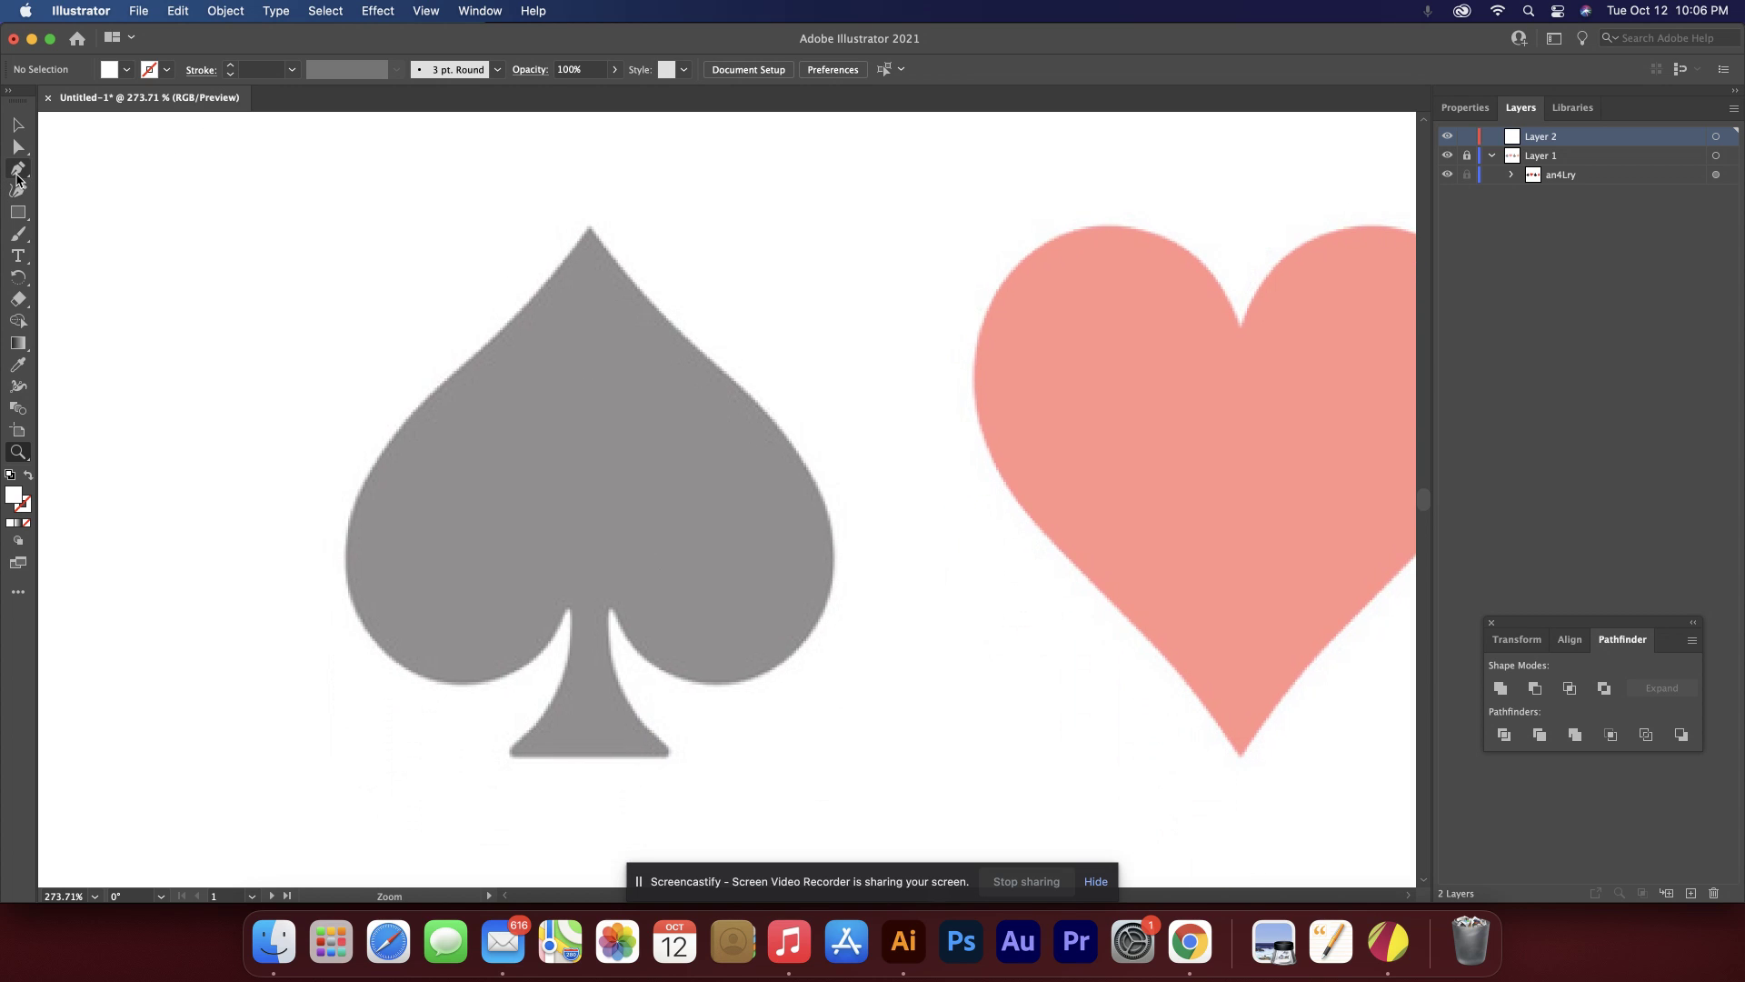
Draw a practice curved path with the Pen tool, then undo it.
{"action": "left_click", "coordinate": [17, 172]}
{"action": "left_click_drag", "start_coordinate": [676, 240], "coordinate": [651, 429]}
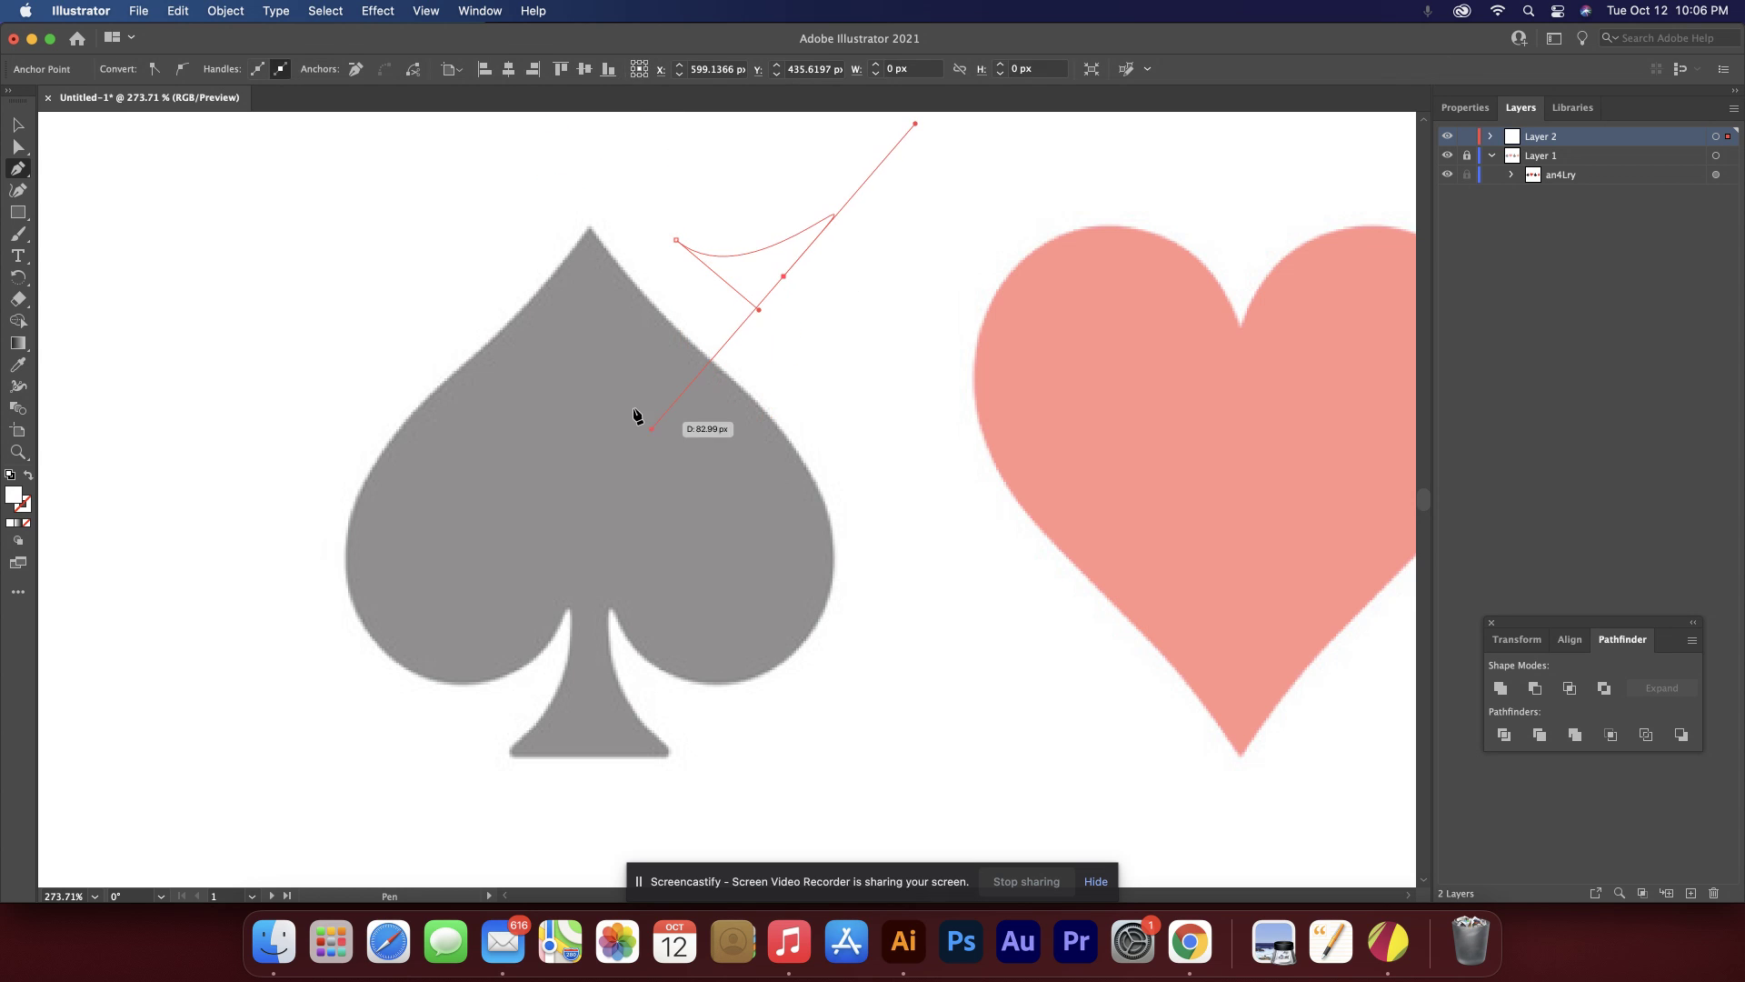
{"action": "left_click_drag", "start_coordinate": [509, 295], "coordinate": [428, 344]}
{"action": "left_click_drag", "start_coordinate": [488, 417], "coordinate": [741, 450]}
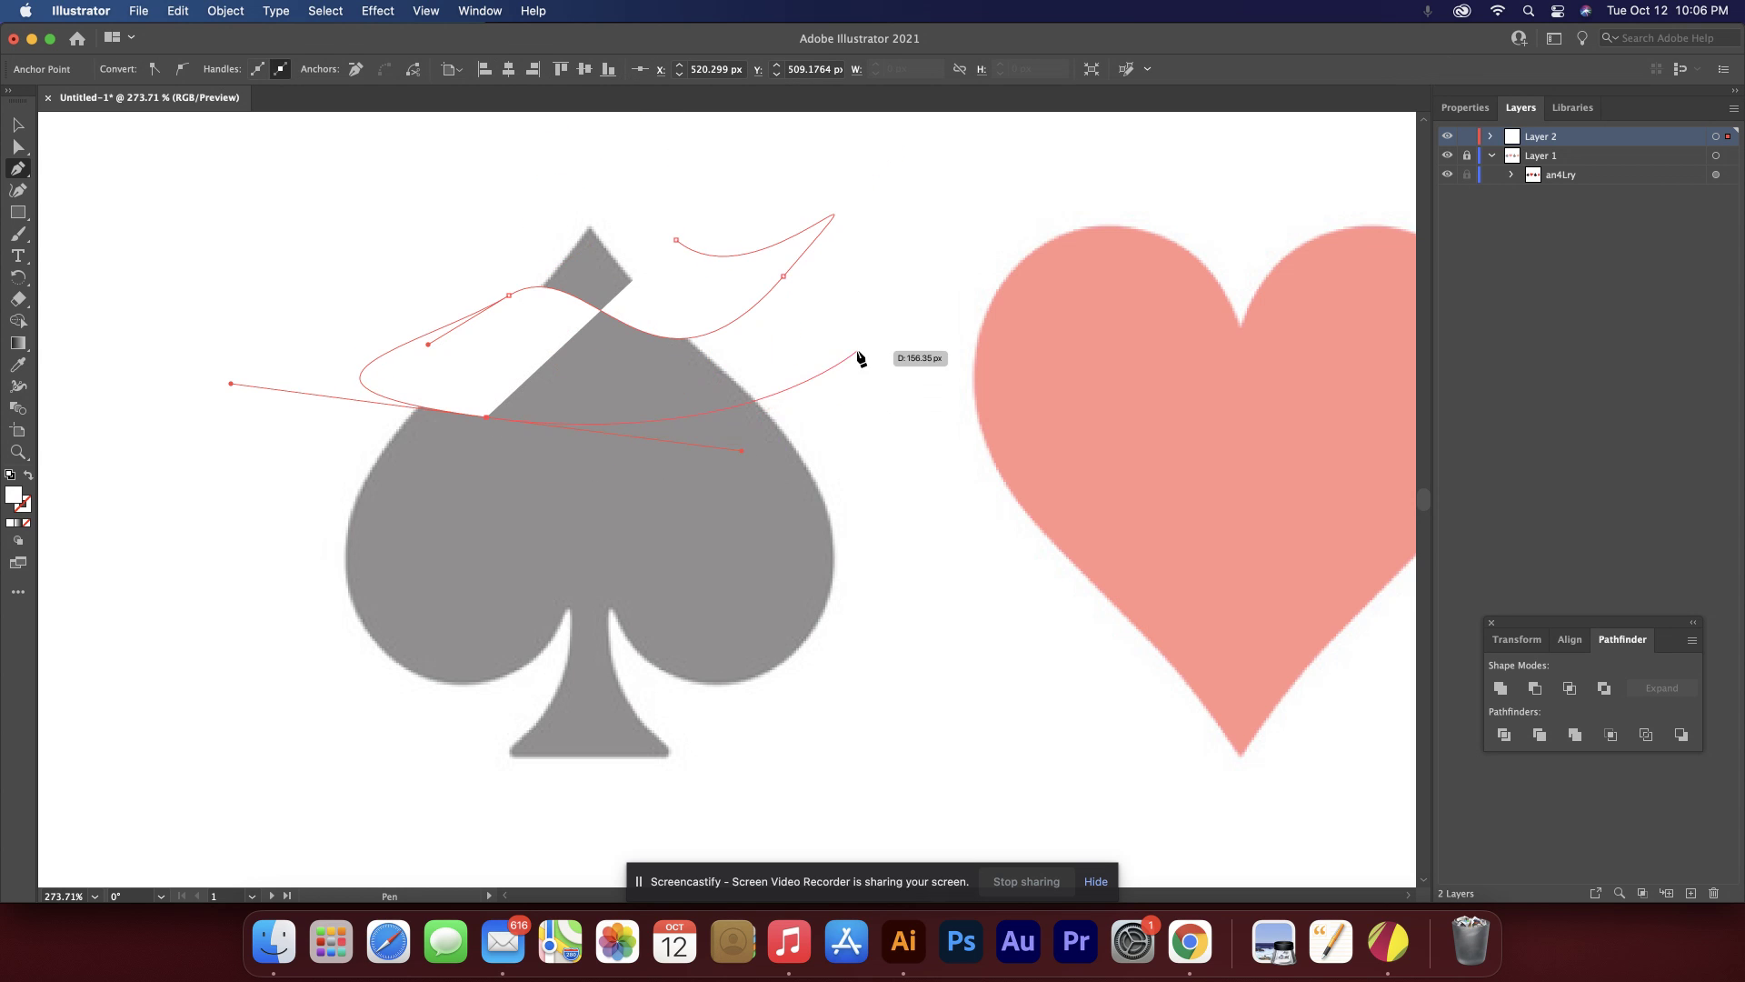
{"action": "key", "text": "super+z"}
{"action": "key", "text": "super+z"}
{"action": "key", "text": "super+z"}
{"action": "key", "text": "super+z"}
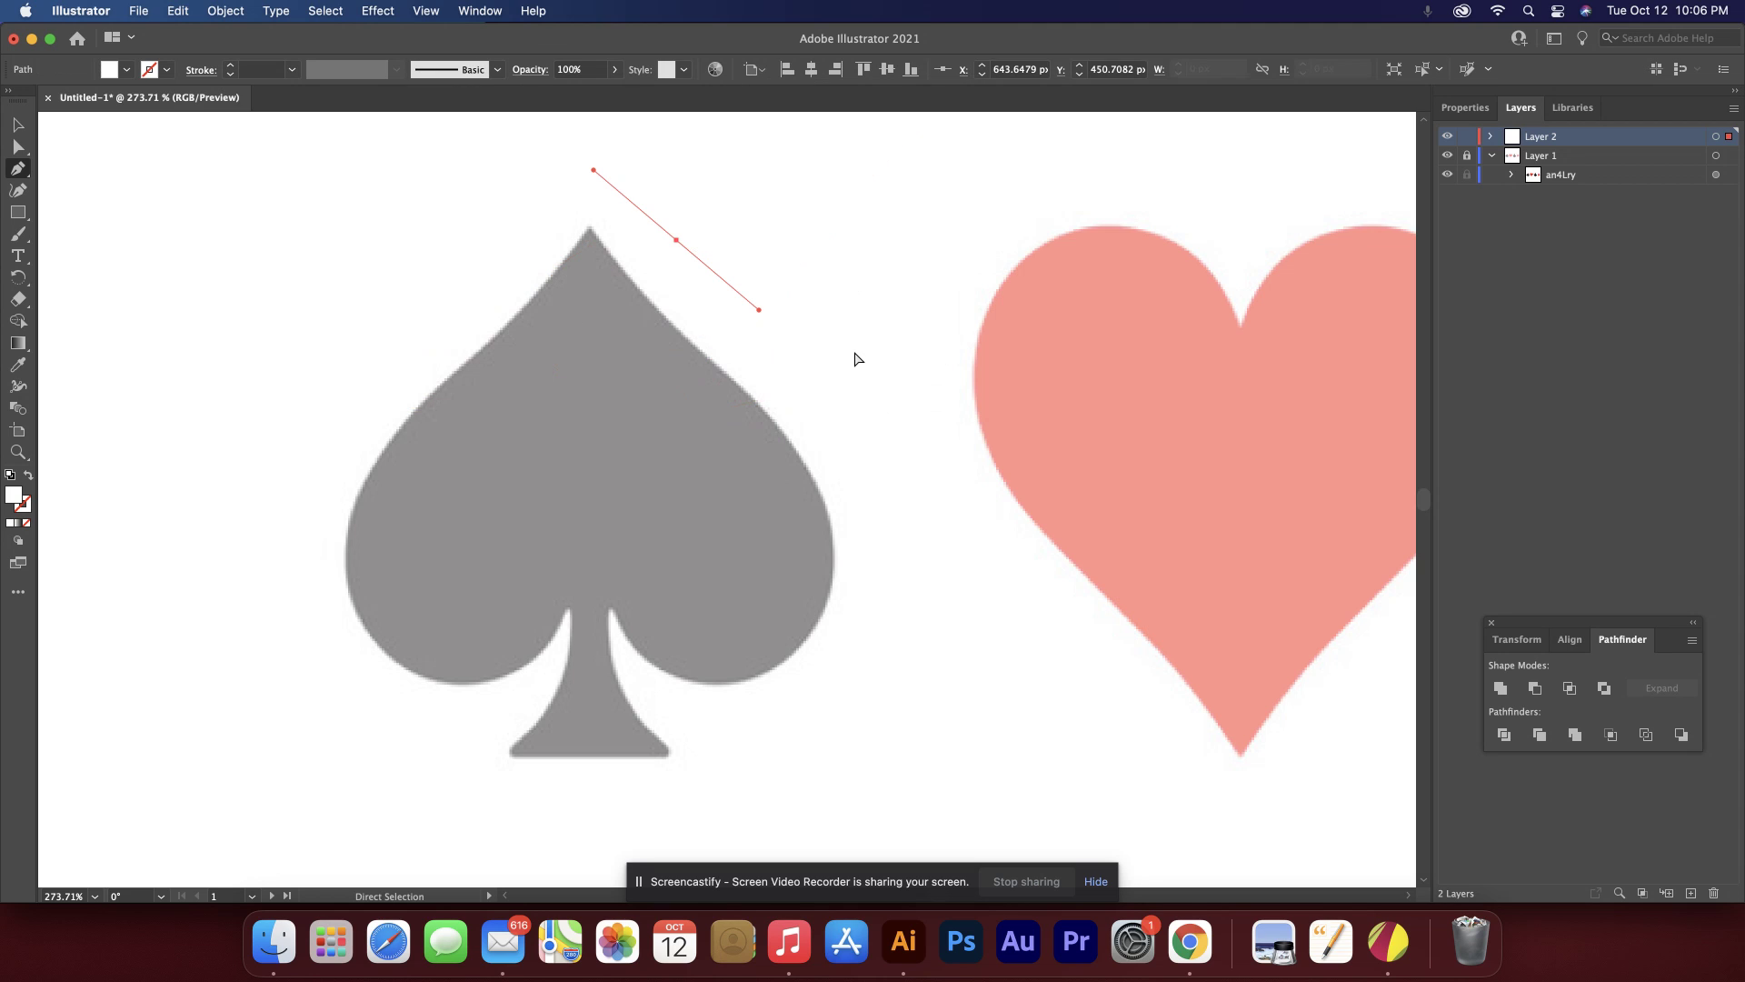
Anchor the path at the spade's top tip and curve it down the right edge.
{"action": "left_click", "coordinate": [589, 227]}
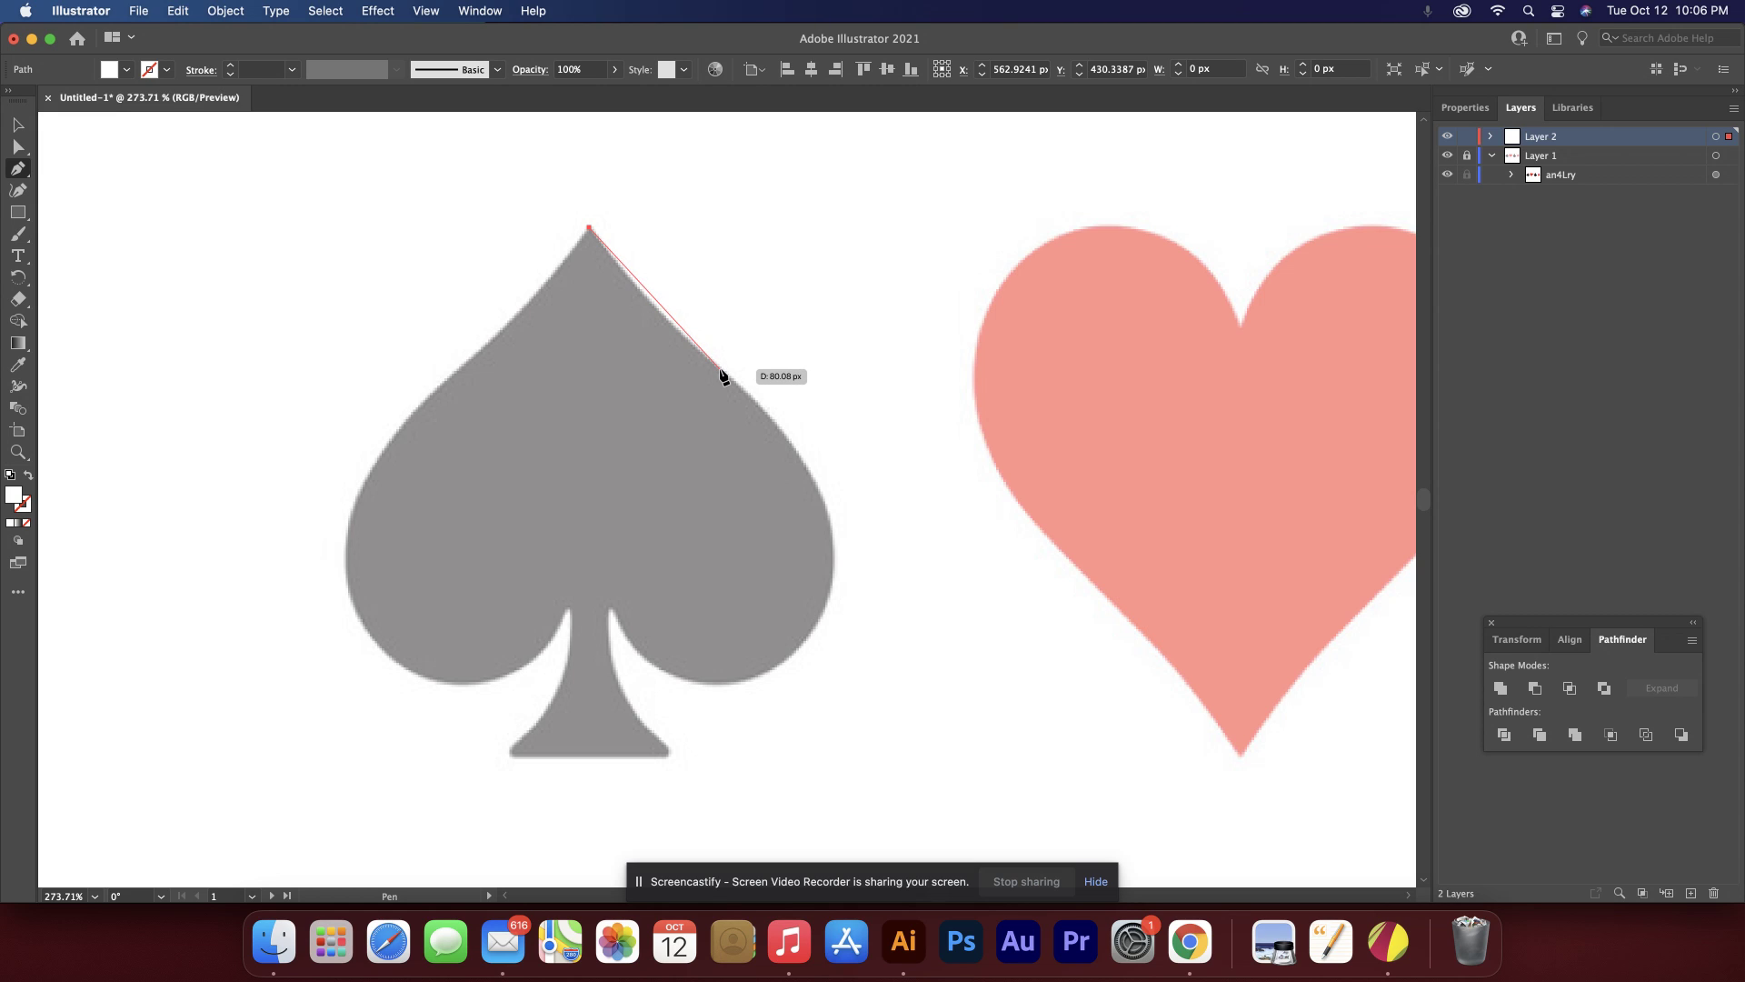
{"action": "left_click_drag", "start_coordinate": [720, 369], "coordinate": [788, 422]}
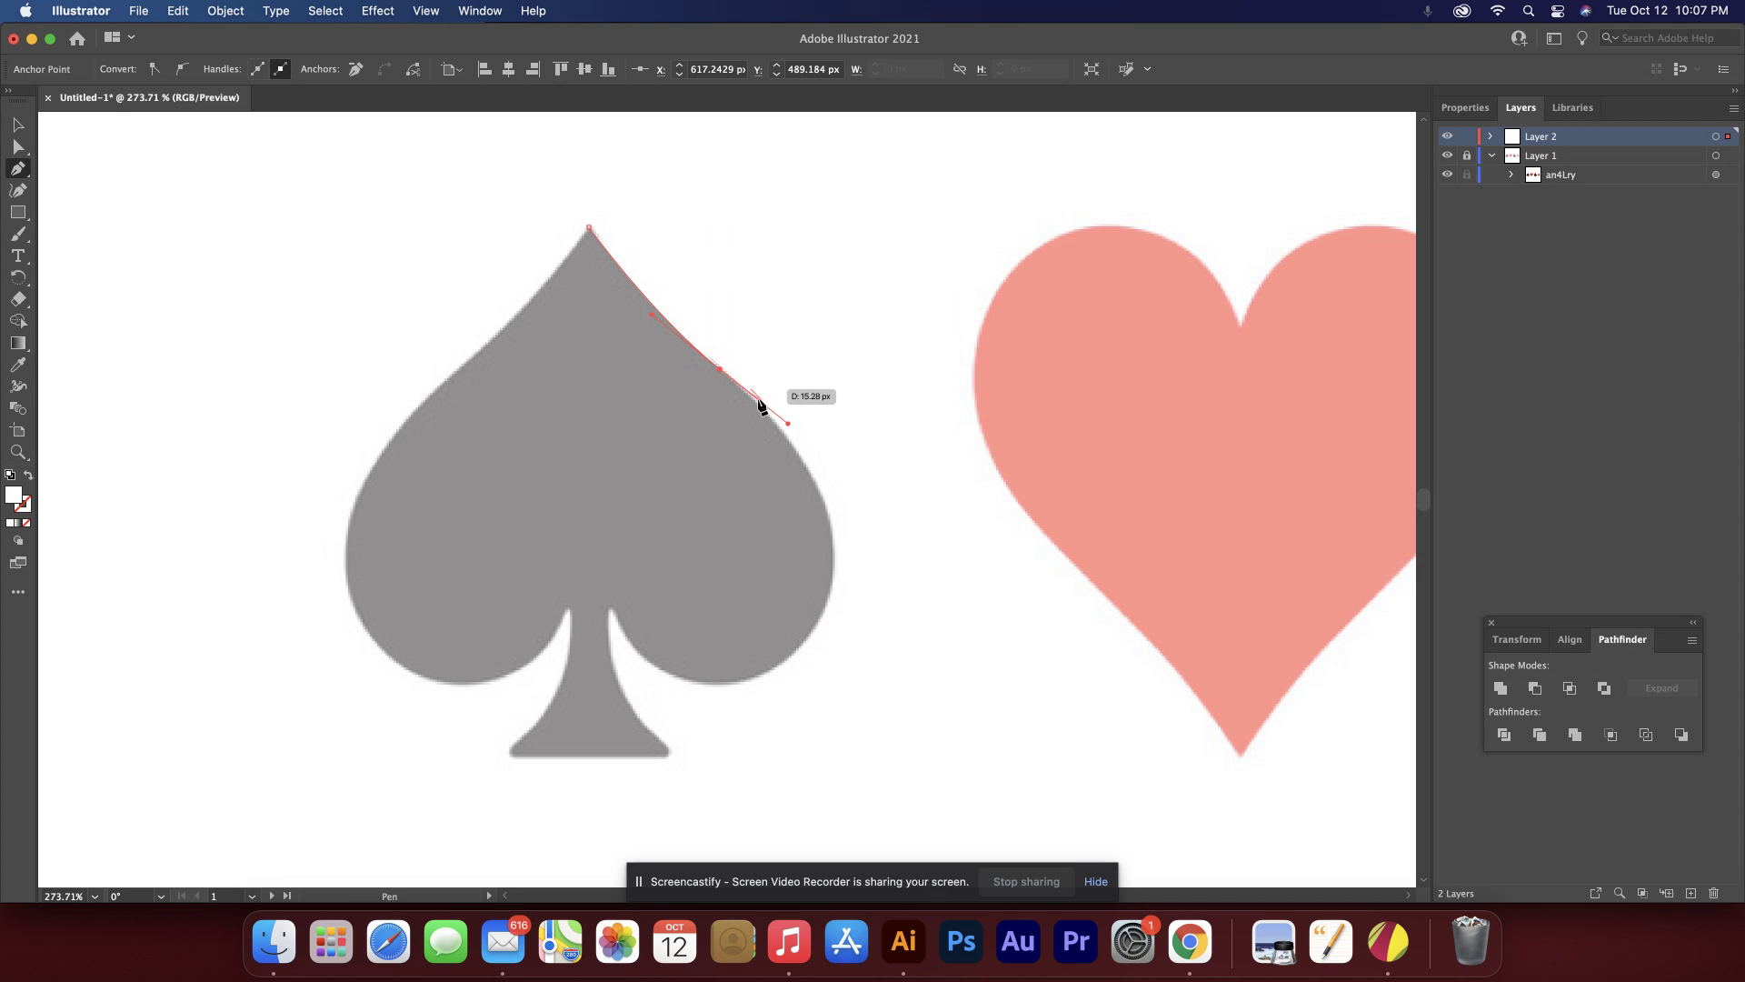
{"action": "left_click", "coordinate": [833, 557]}
Curve the path around the underside of the spade's right lobe, undoing one misplaced anchor.
{"action": "left_click_drag", "start_coordinate": [831, 597], "coordinate": [831, 611]}
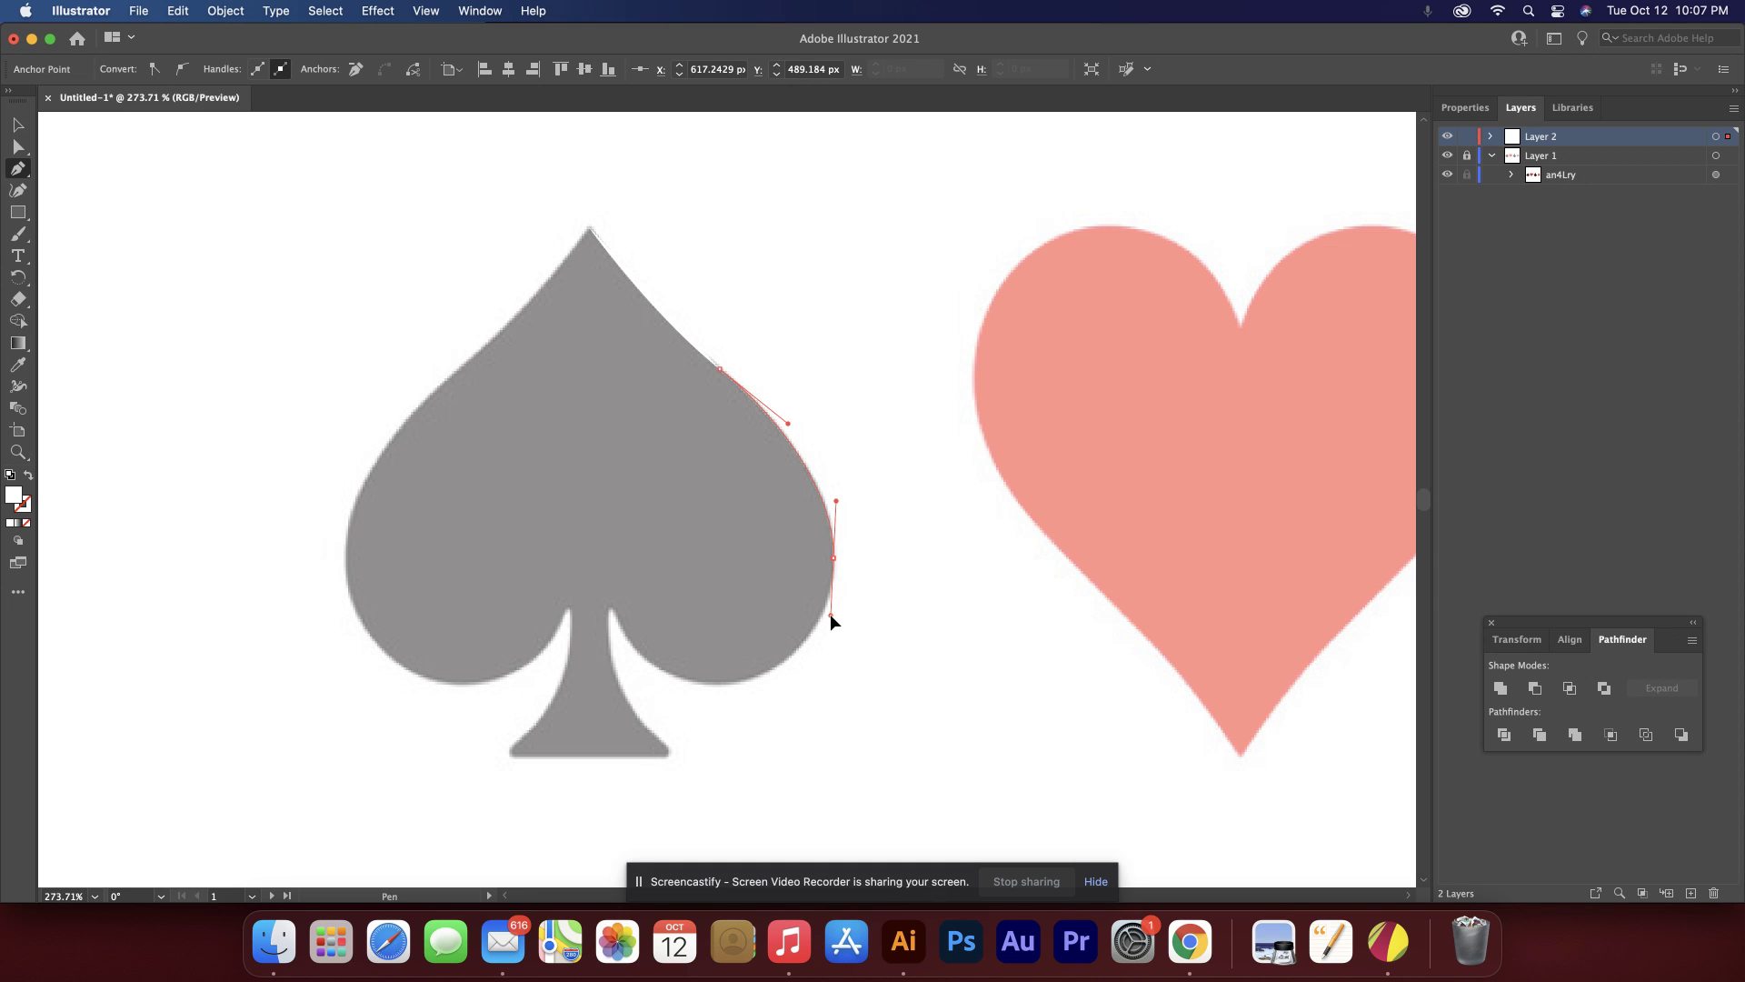
{"action": "left_click_drag", "start_coordinate": [831, 613], "coordinate": [831, 615]}
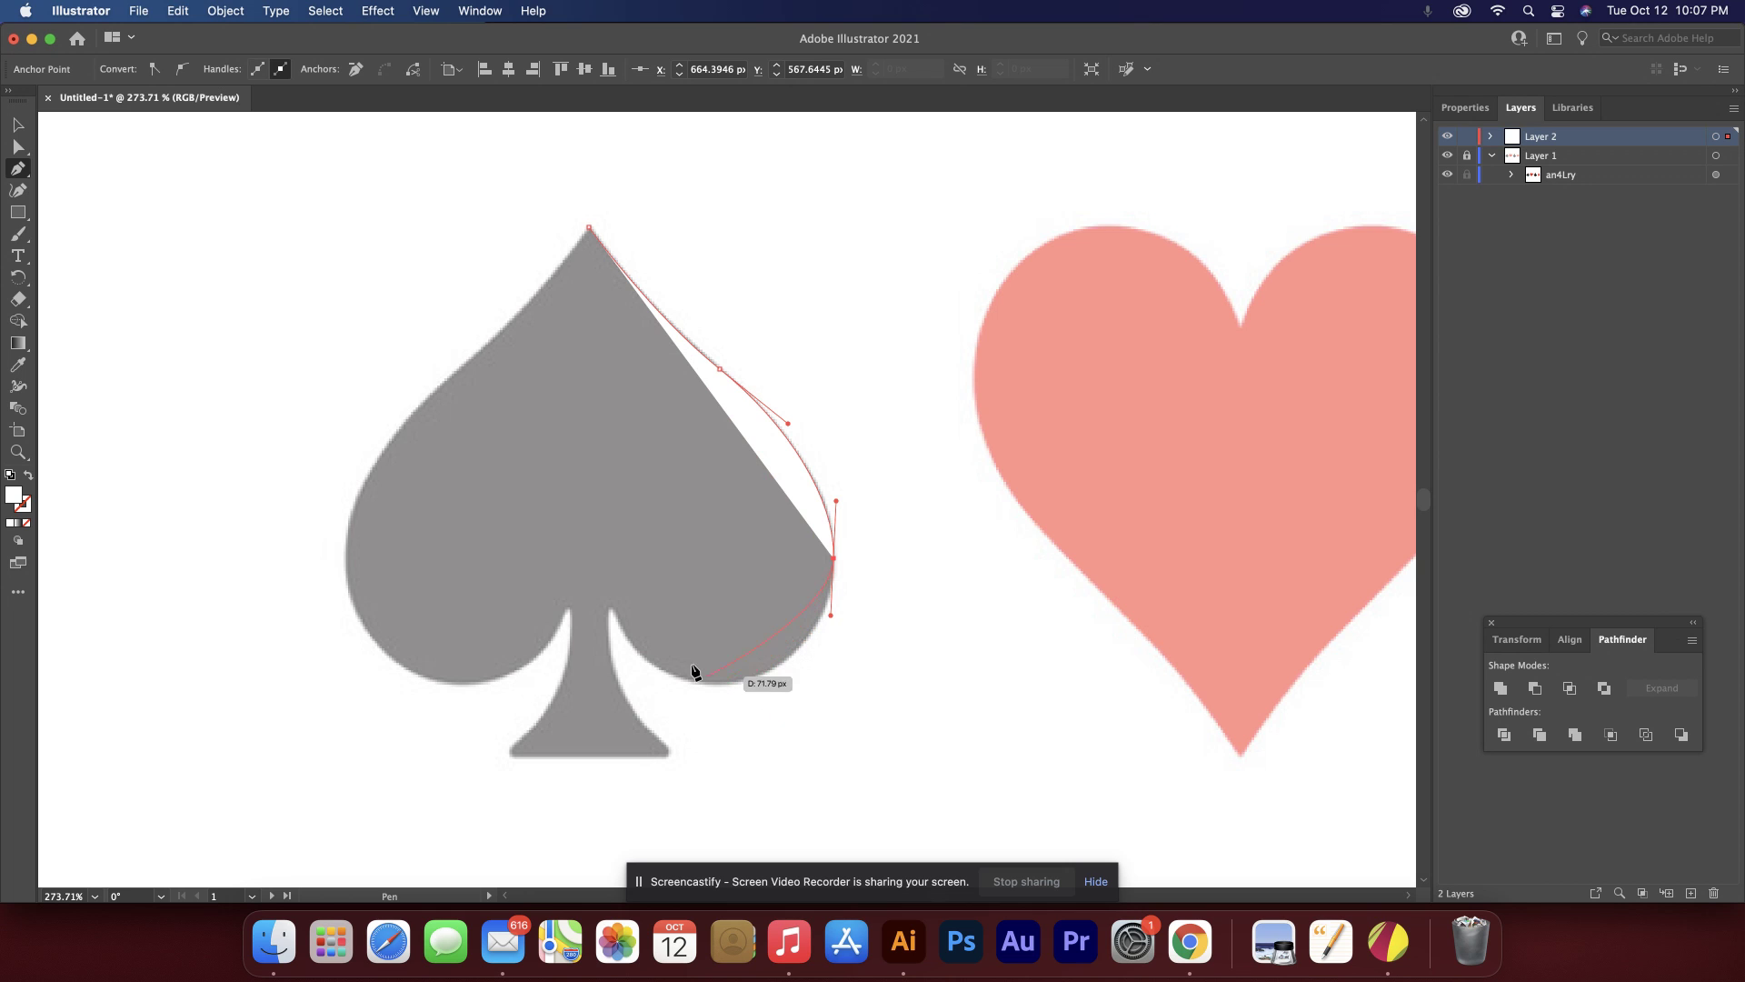
{"action": "left_click", "coordinate": [611, 609]}
{"action": "left_click_drag", "start_coordinate": [567, 549], "coordinate": [469, 444]}
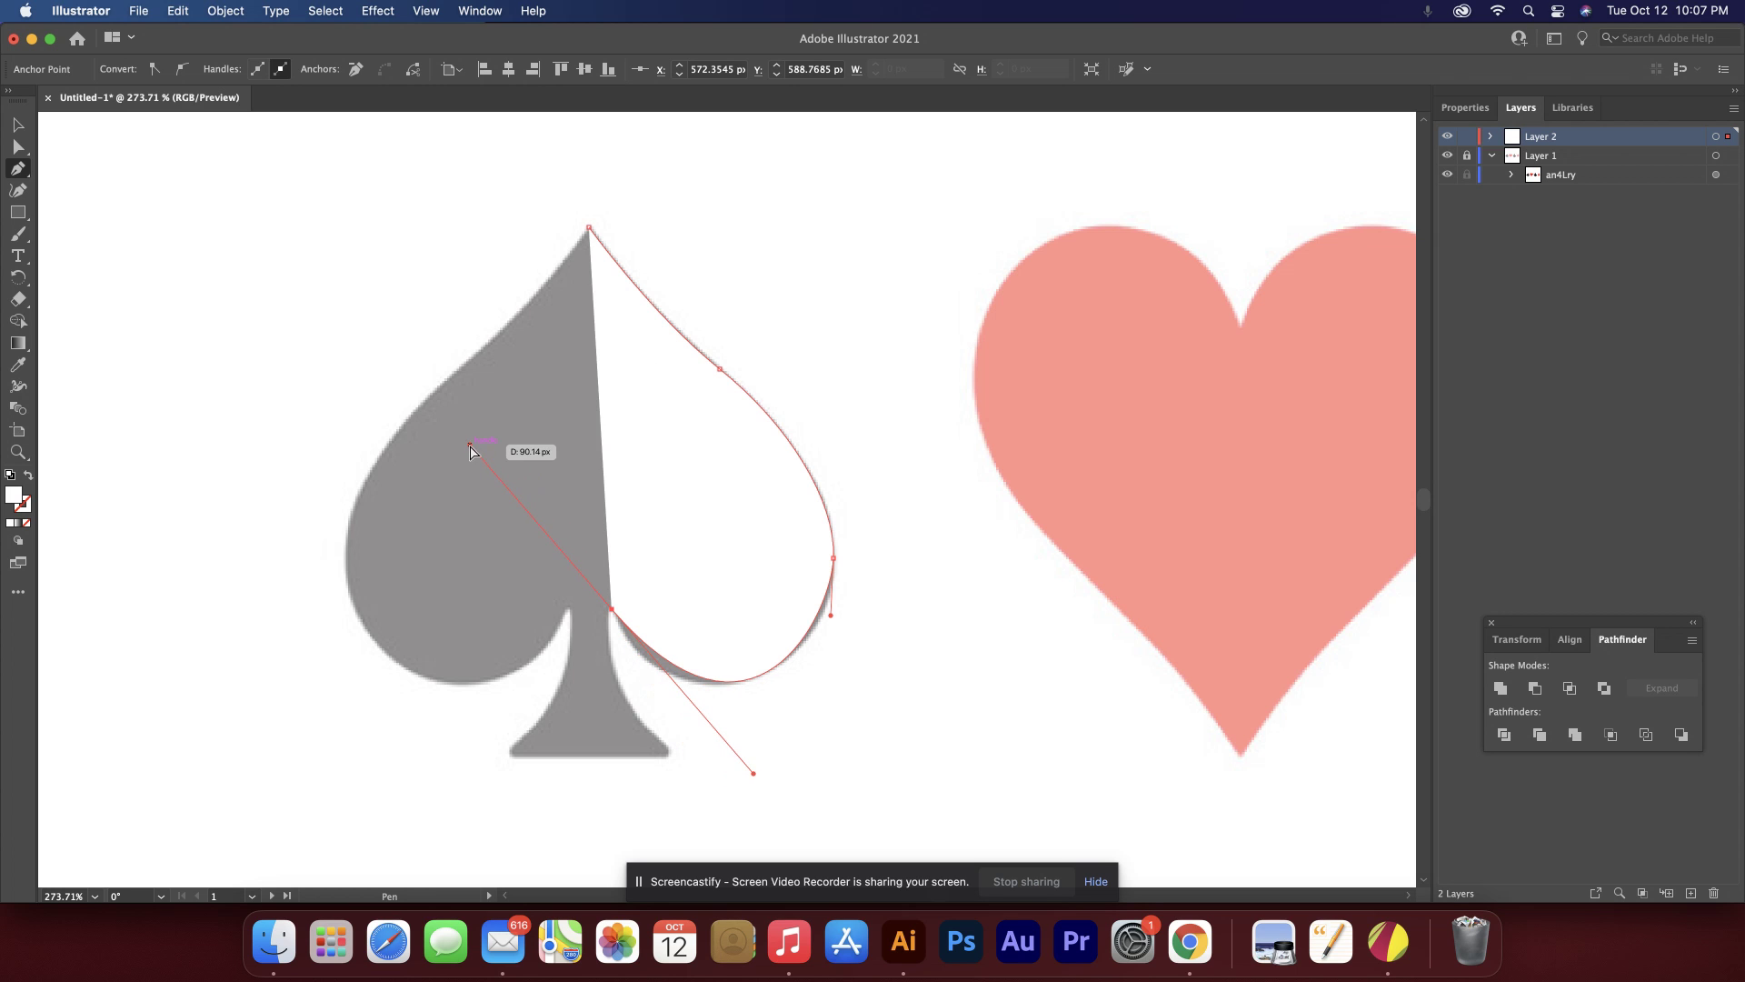
{"action": "key", "text": "super+z"}
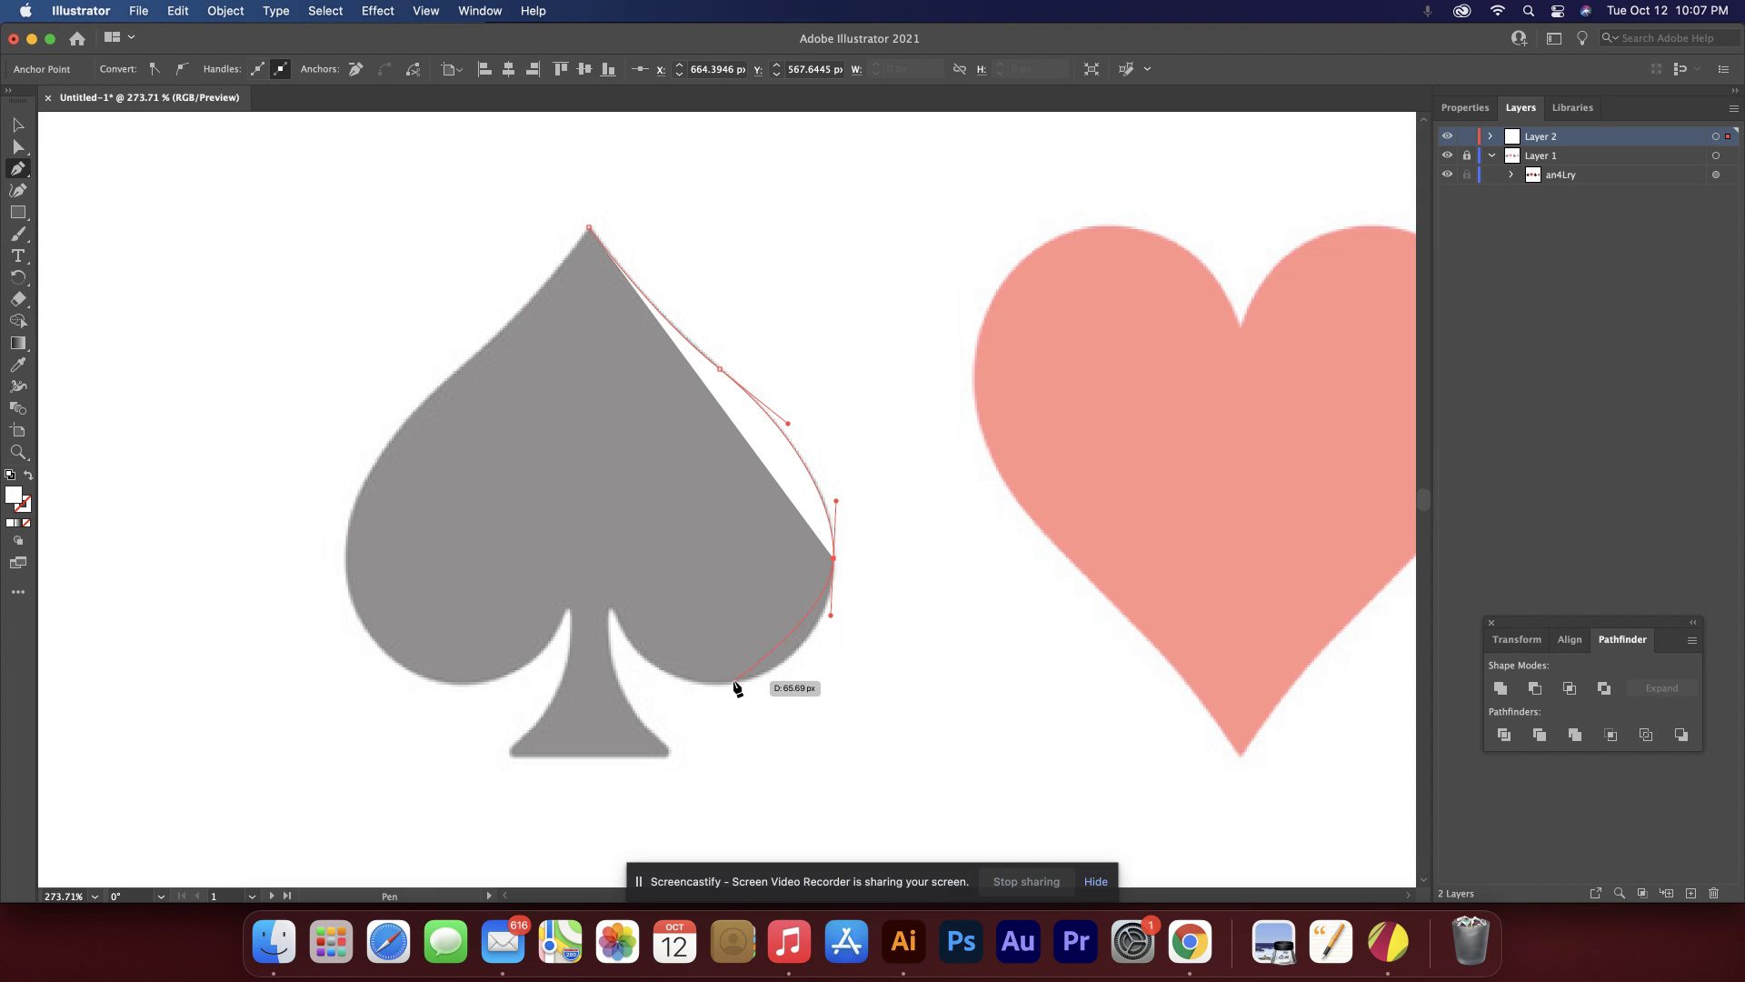
{"action": "left_click_drag", "start_coordinate": [733, 682], "coordinate": [660, 697]}
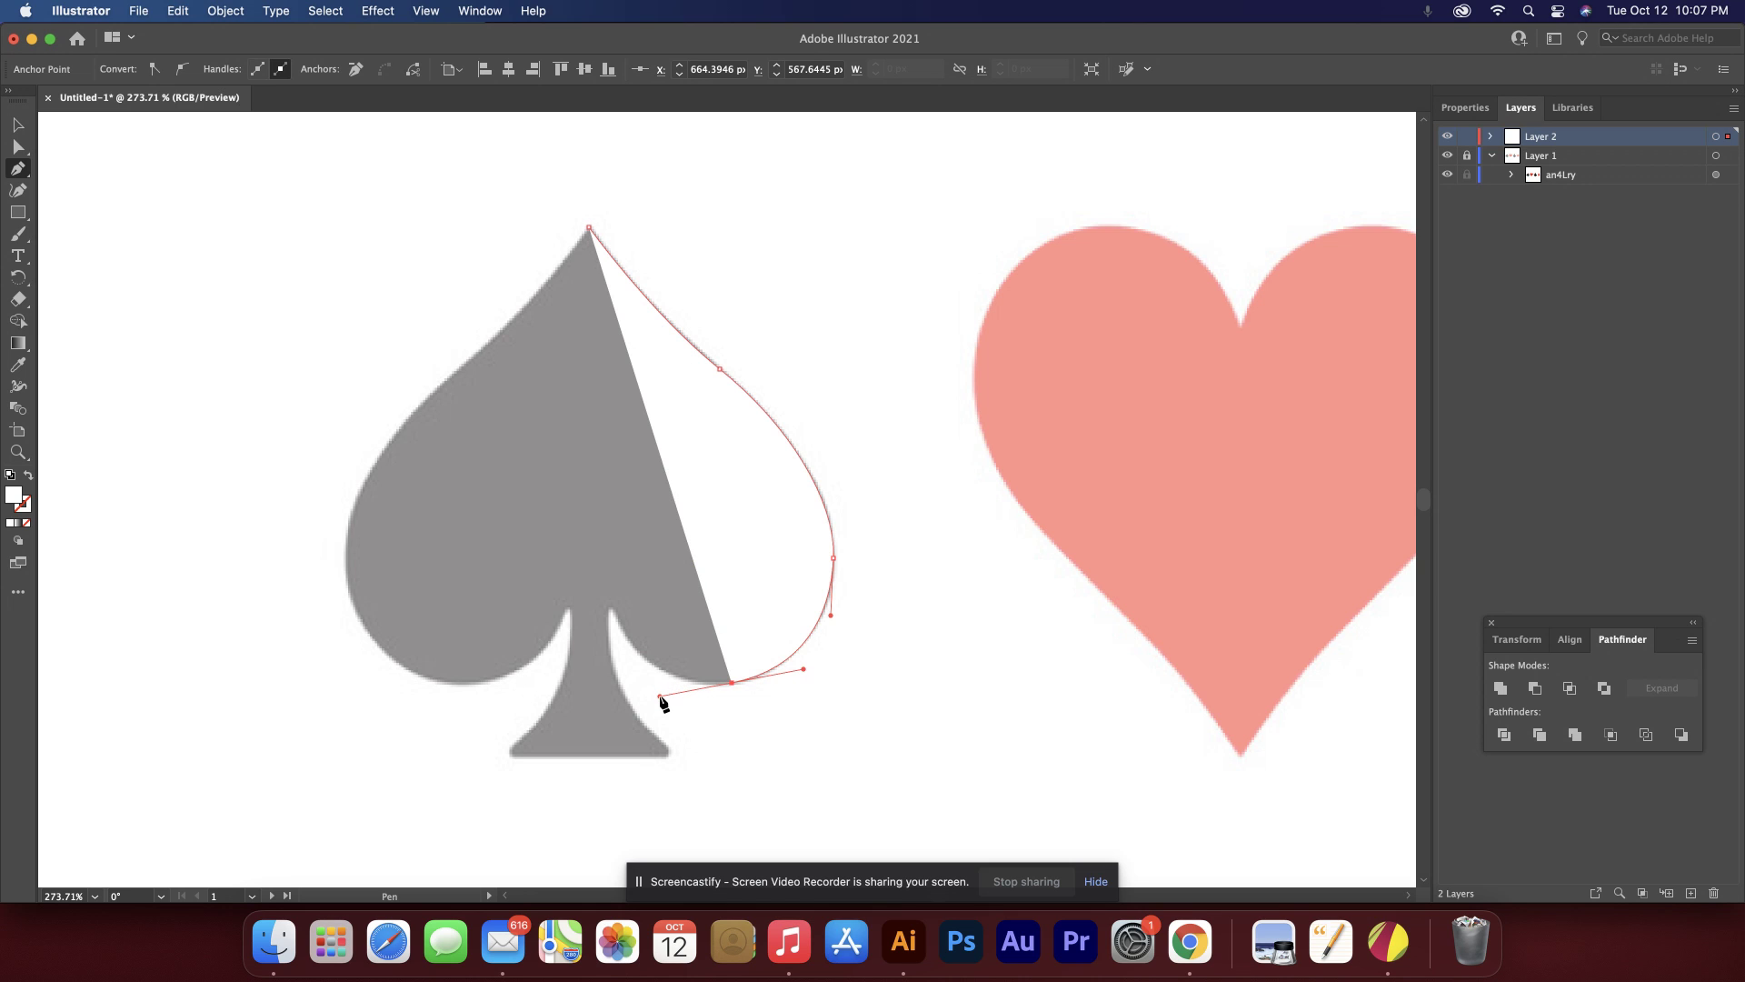
Add a corner anchor at the stem notch, curve down the stem, and close along the base.
{"action": "left_click", "coordinate": [611, 606]}
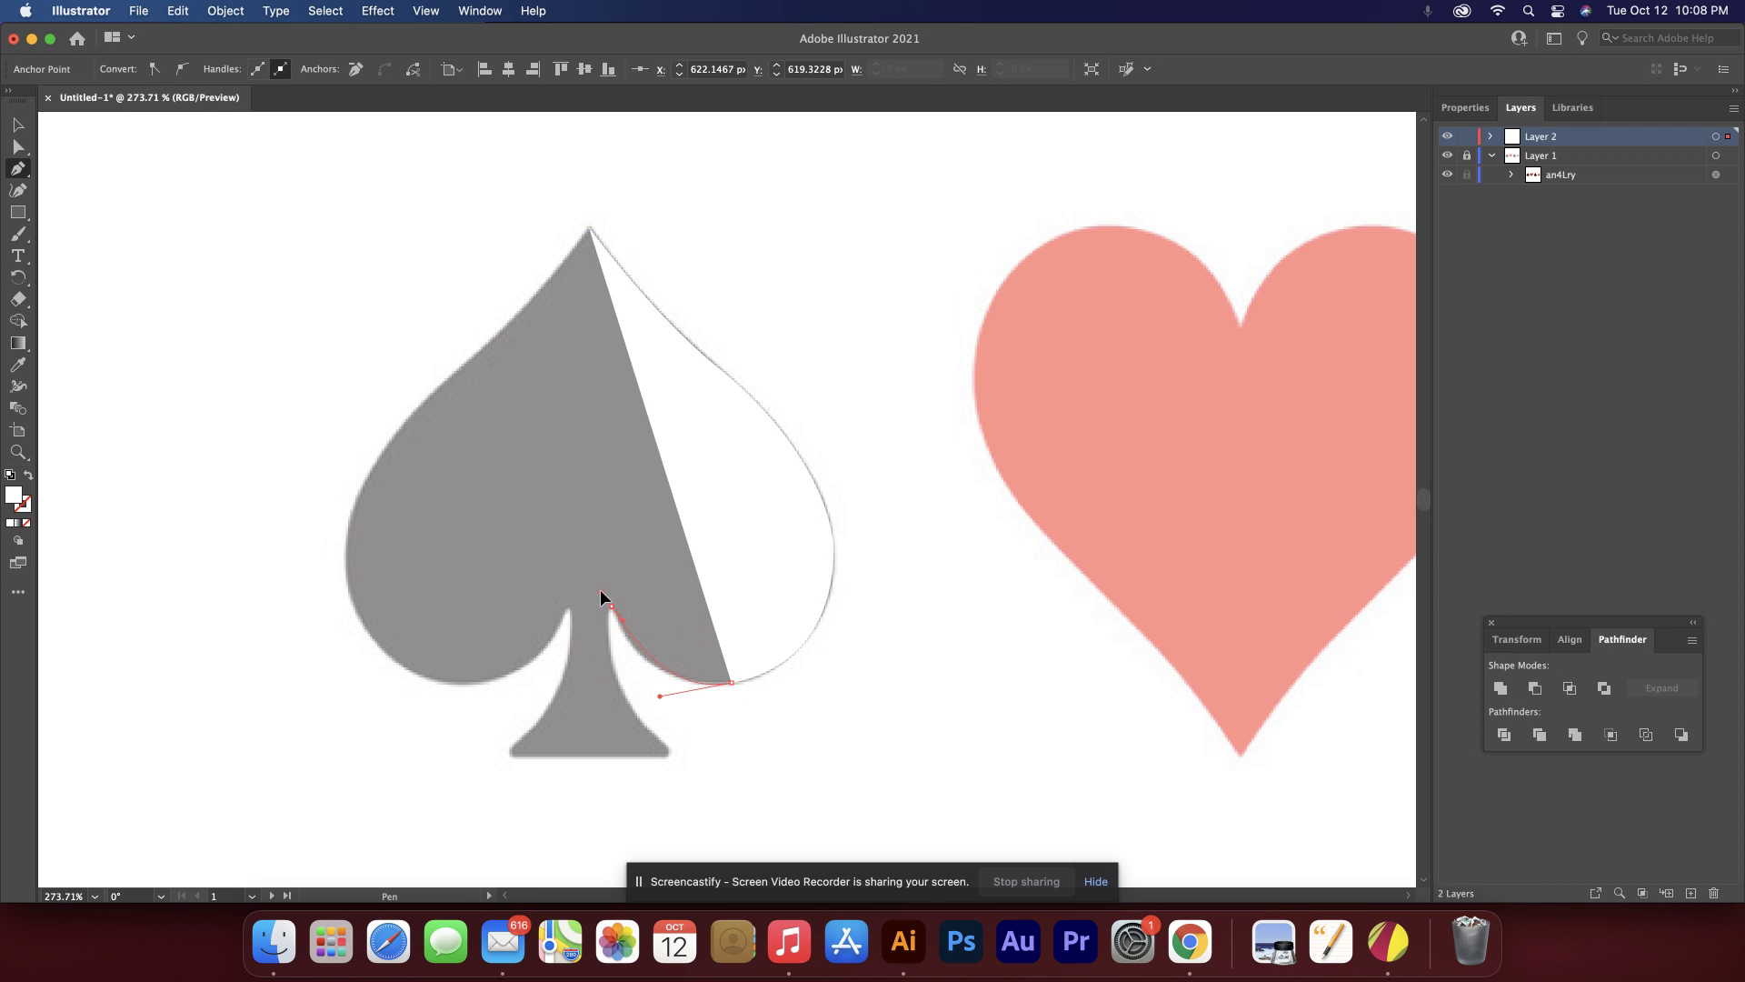
{"action": "left_click_drag", "start_coordinate": [597, 571], "coordinate": [600, 579]}
{"action": "left_click_drag", "start_coordinate": [603, 578], "coordinate": [604, 591]}
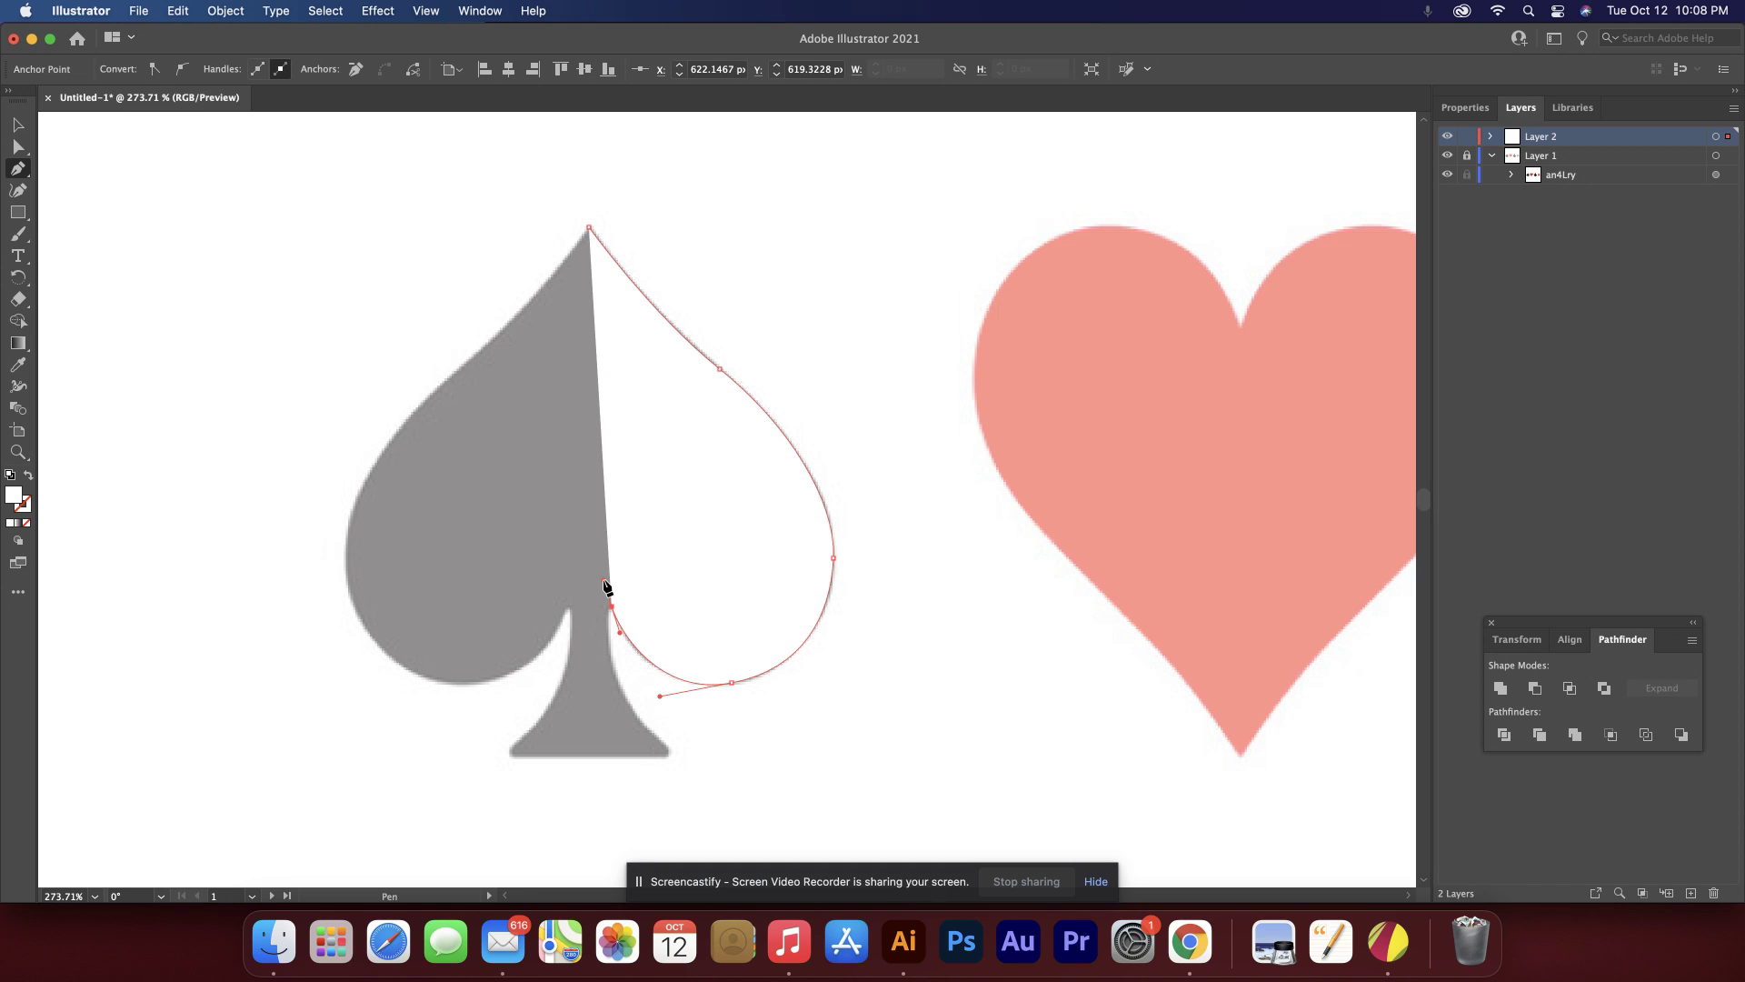
{"action": "left_click", "coordinate": [668, 753], "text": "super"}
{"action": "left_click_drag", "start_coordinate": [669, 751], "coordinate": [751, 826]}
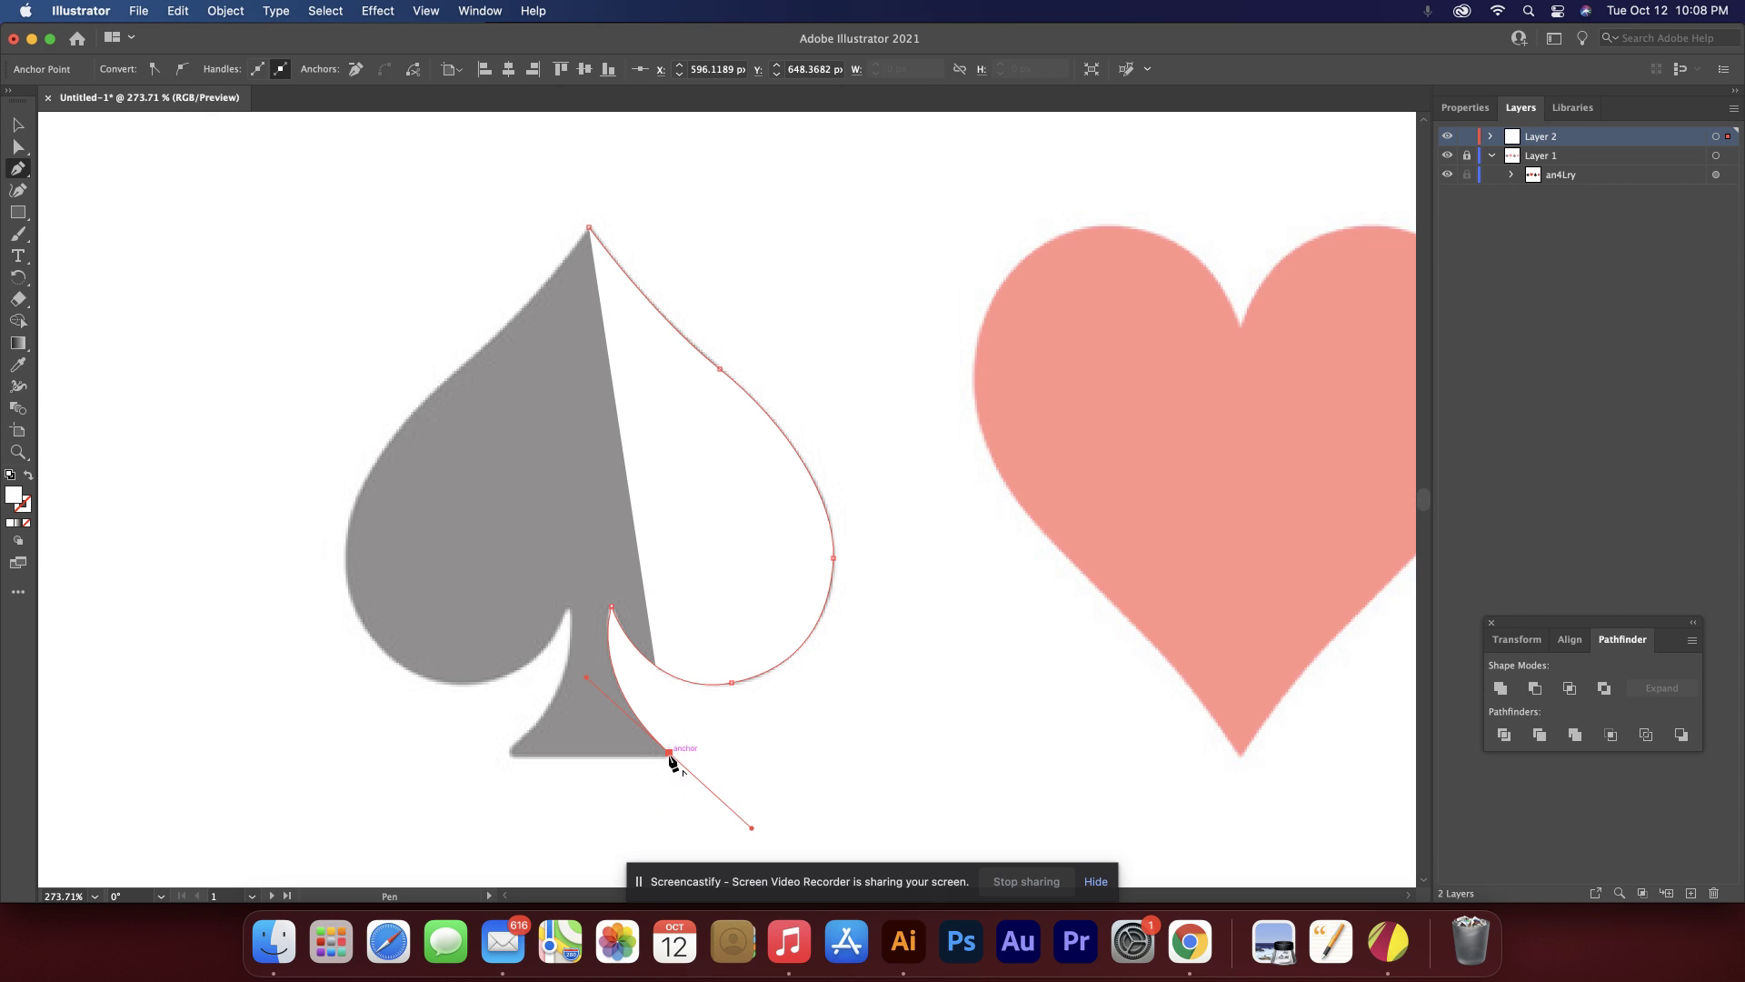
{"action": "left_click_drag", "start_coordinate": [669, 754], "coordinate": [589, 755]}
{"action": "left_click", "coordinate": [589, 754]}
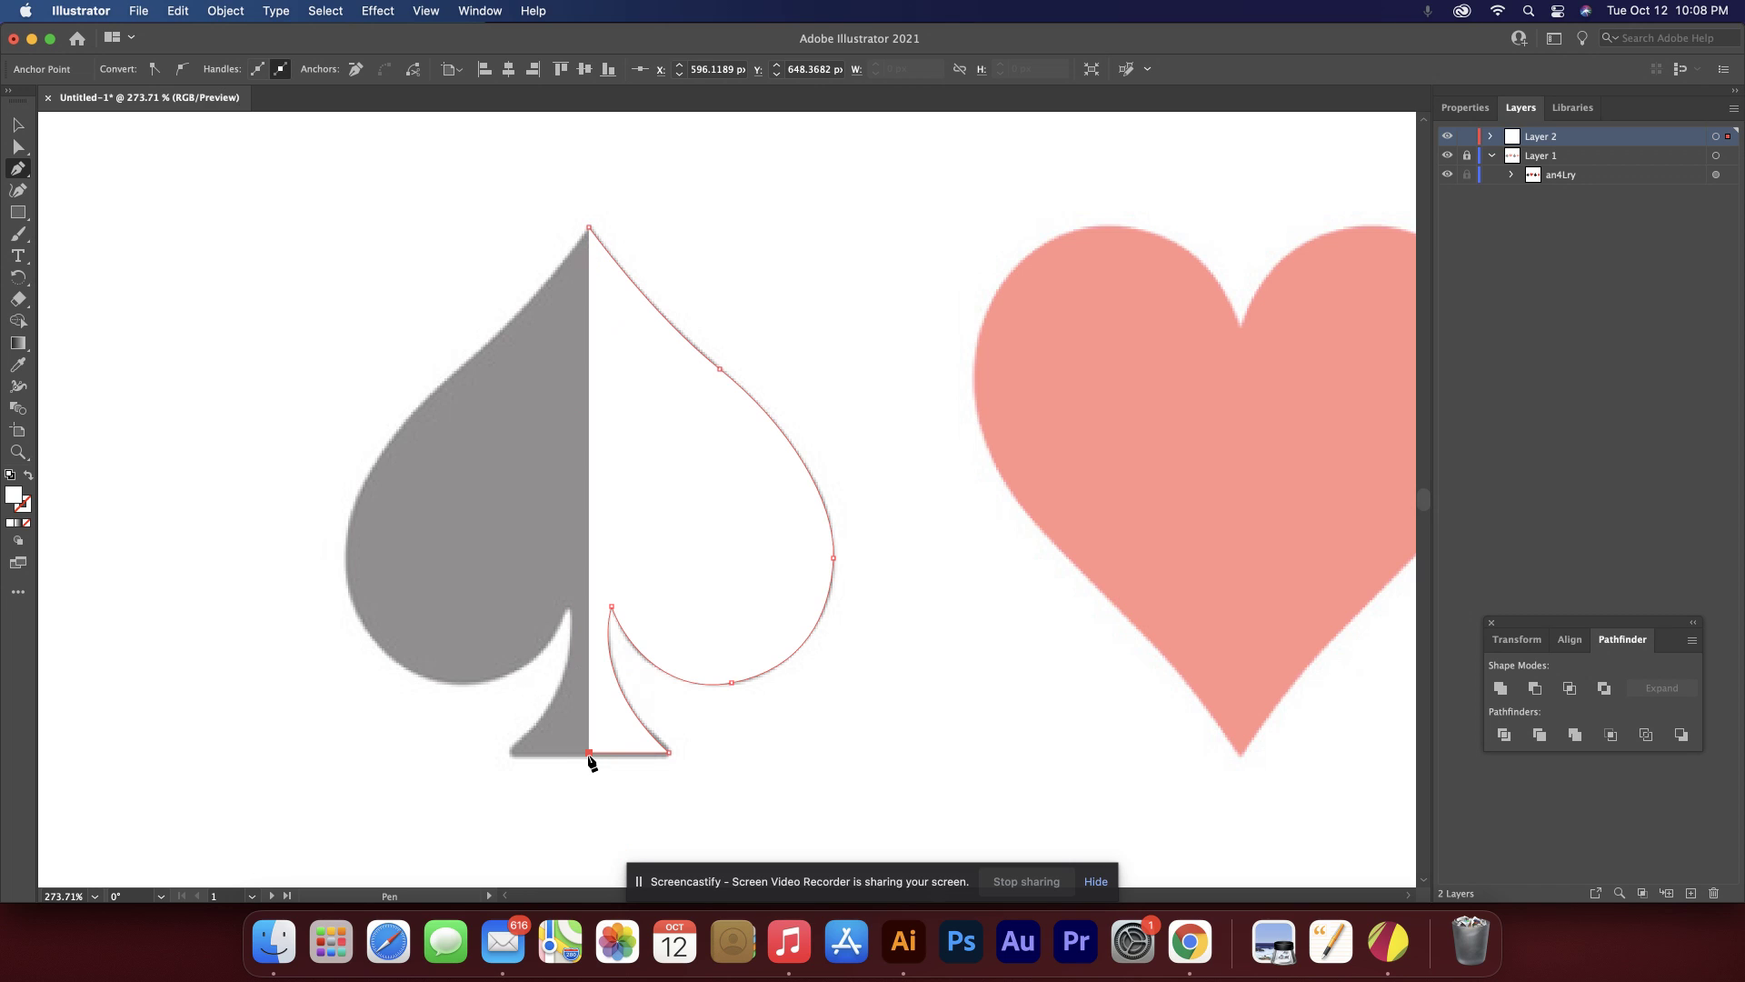
{"action": "left_click_drag", "start_coordinate": [590, 753], "coordinate": [589, 232]}
{"action": "key", "text": "v"}
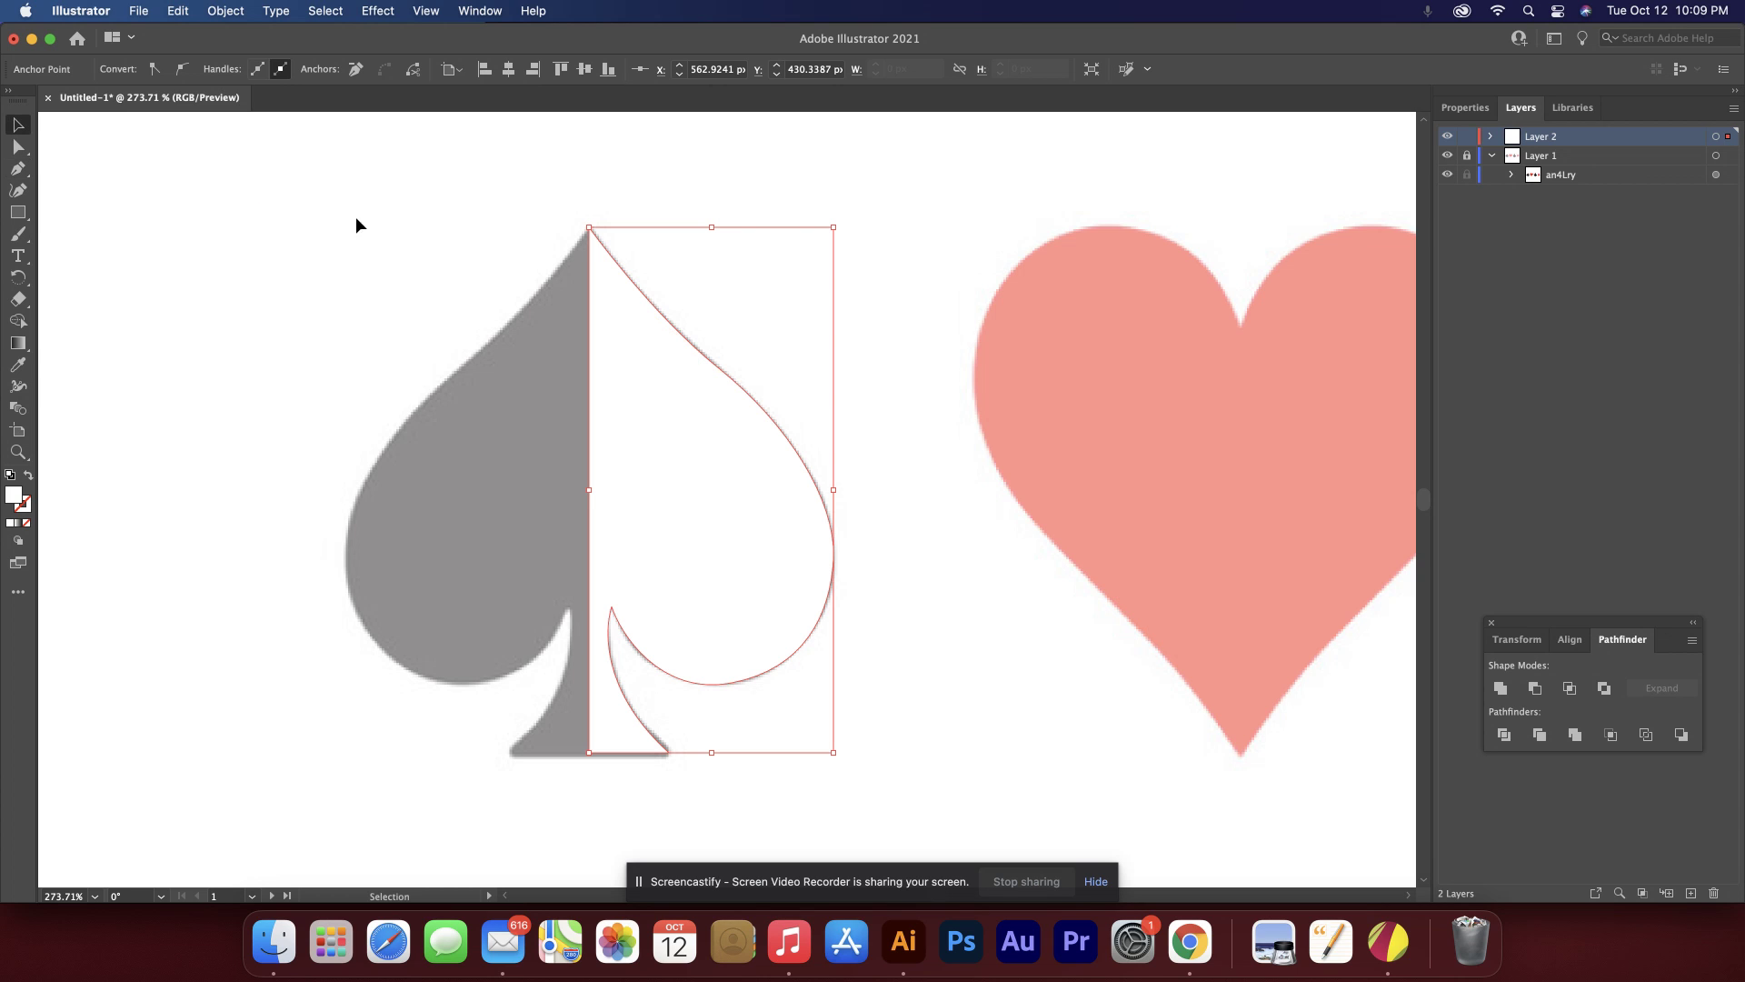
{"action": "left_click", "coordinate": [703, 461]}
{"action": "key", "text": "a"}
{"action": "key", "text": "super"}
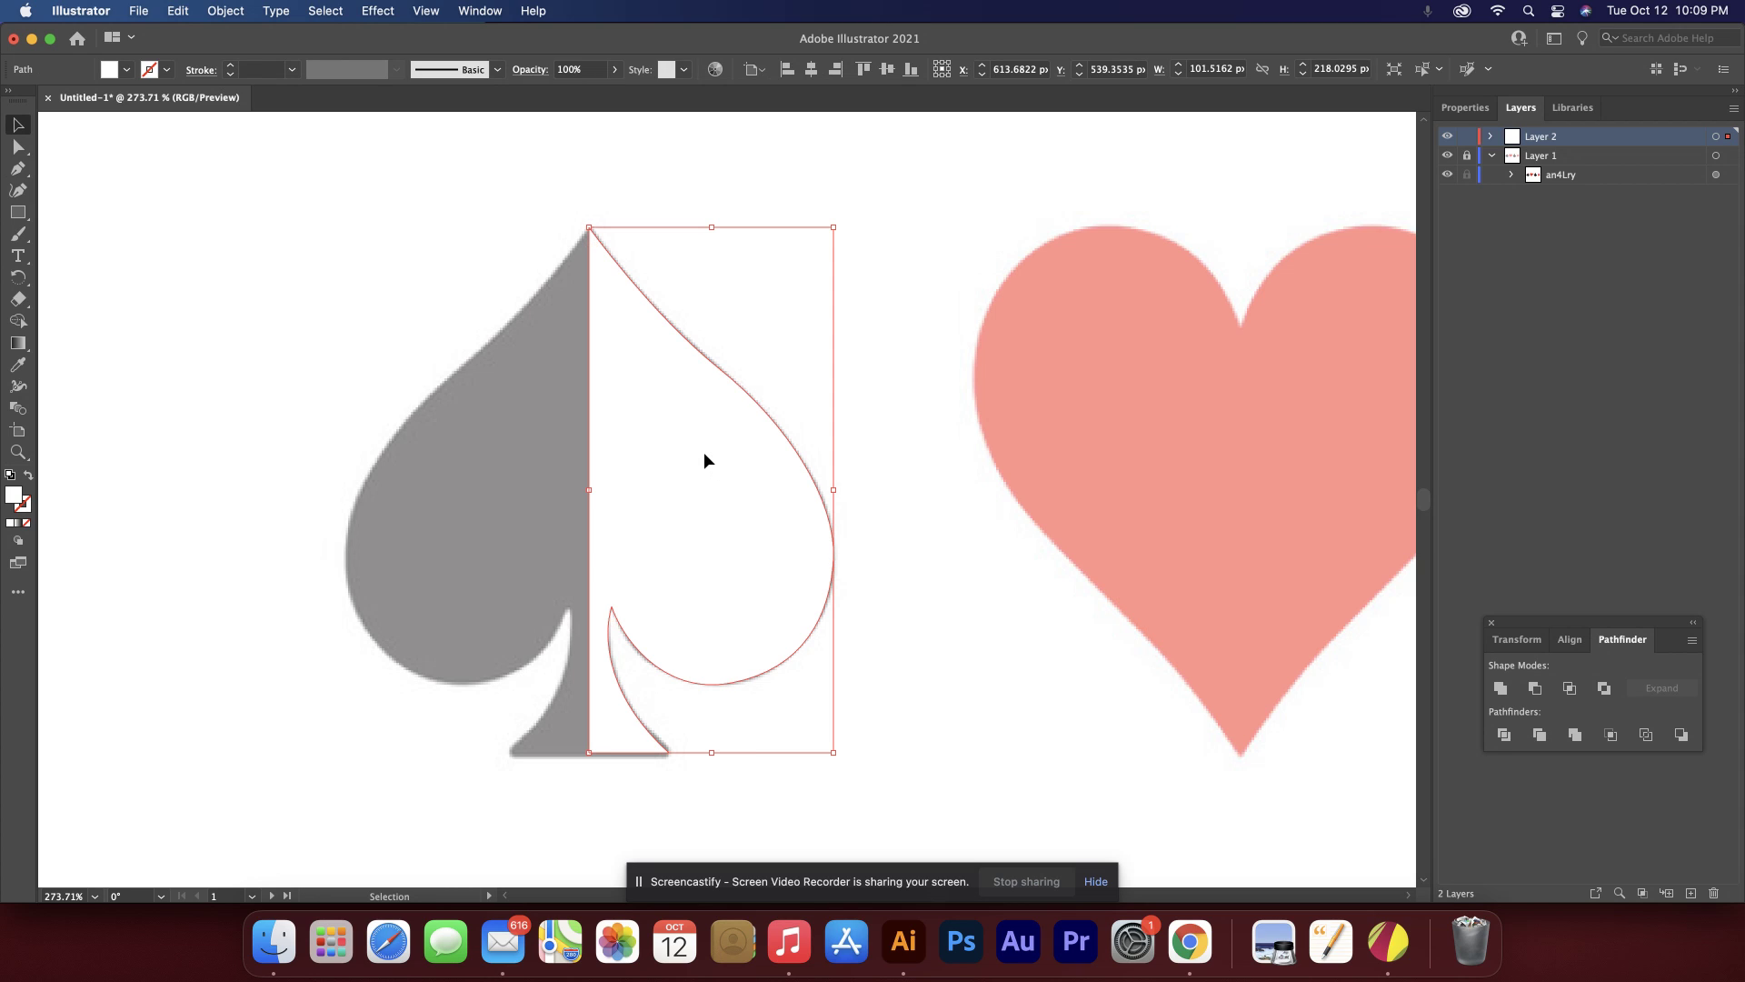
{"action": "left_click_drag", "start_coordinate": [706, 460], "coordinate": [830, 494]}
{"action": "key", "text": "super+z"}
{"action": "key", "text": "super+z"}
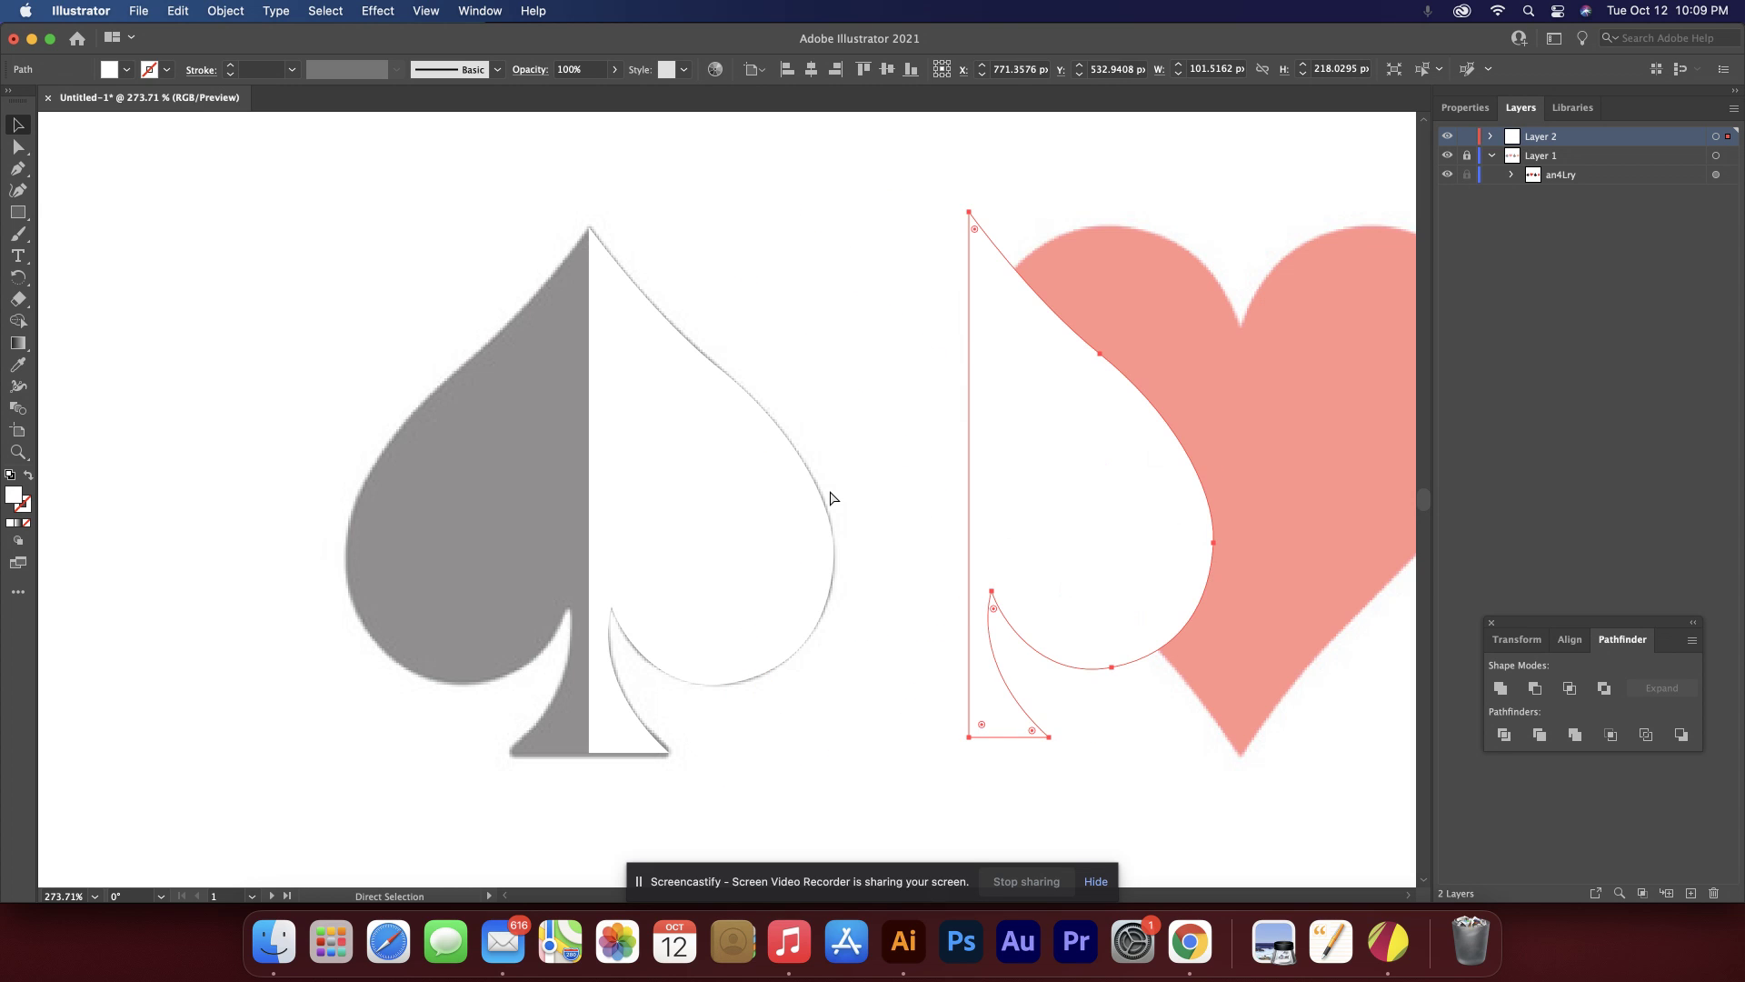
{"action": "key", "text": "super+z"}
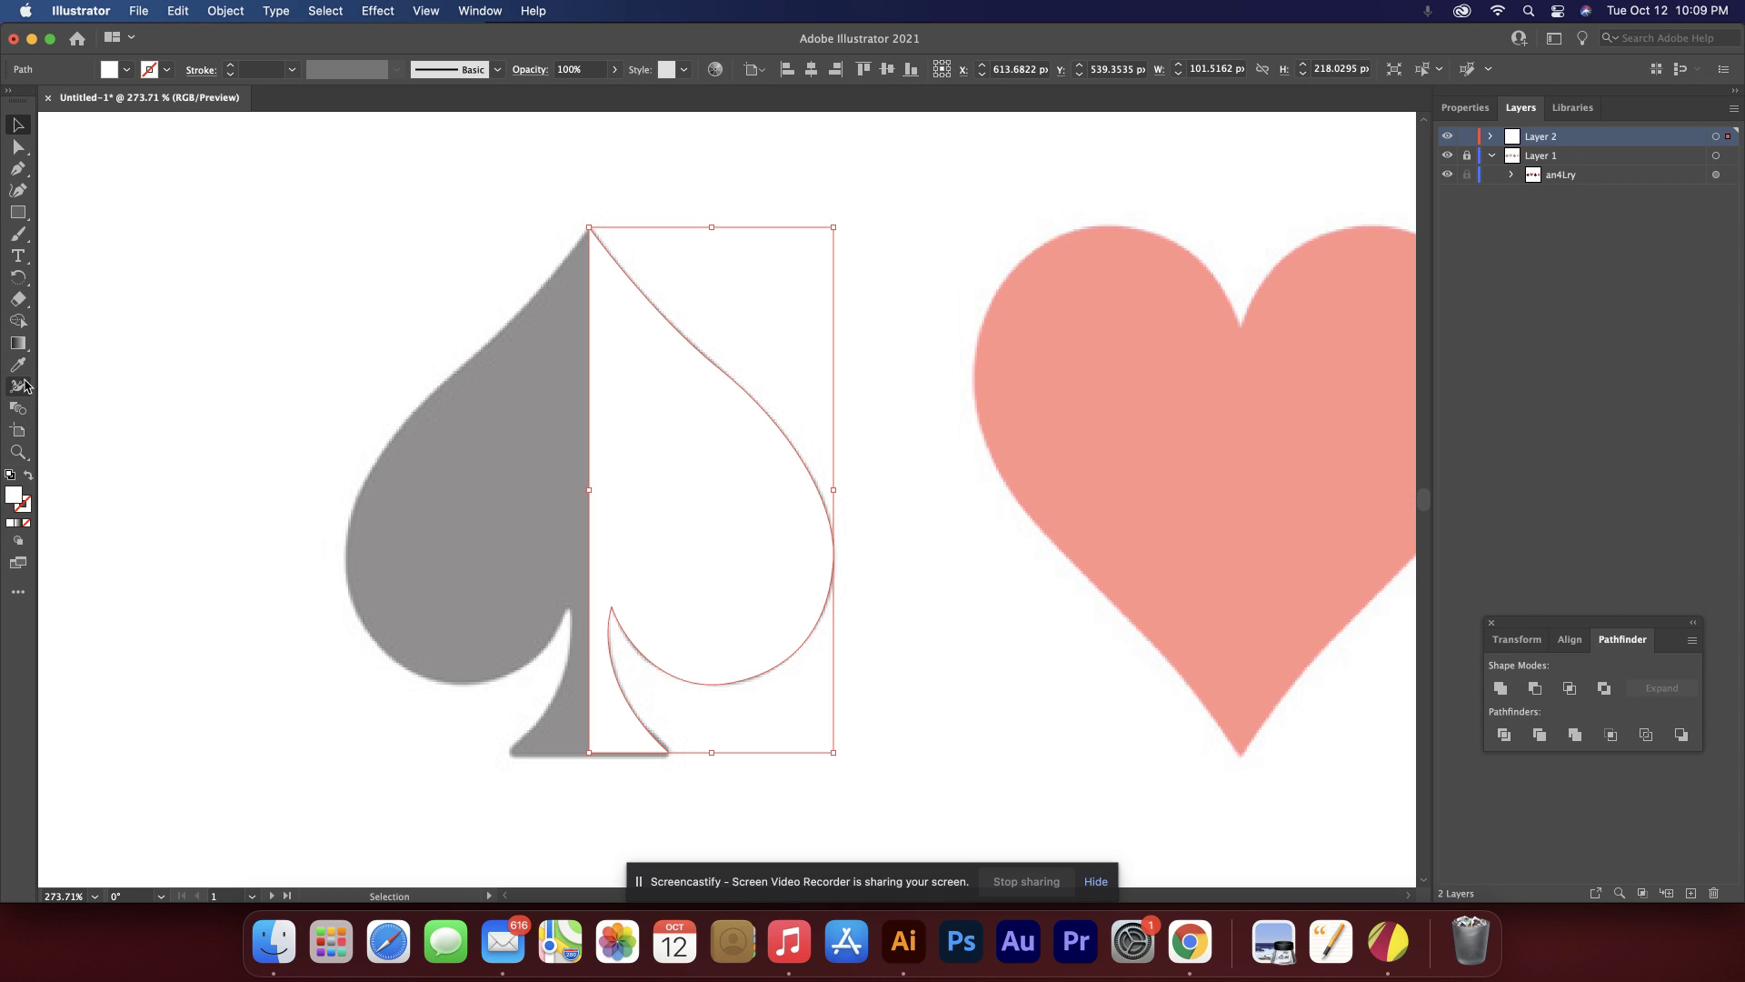
Make a vertical-axis reflected copy of the half-spade and drag it left.
{"action": "left_click", "coordinate": [18, 322]}
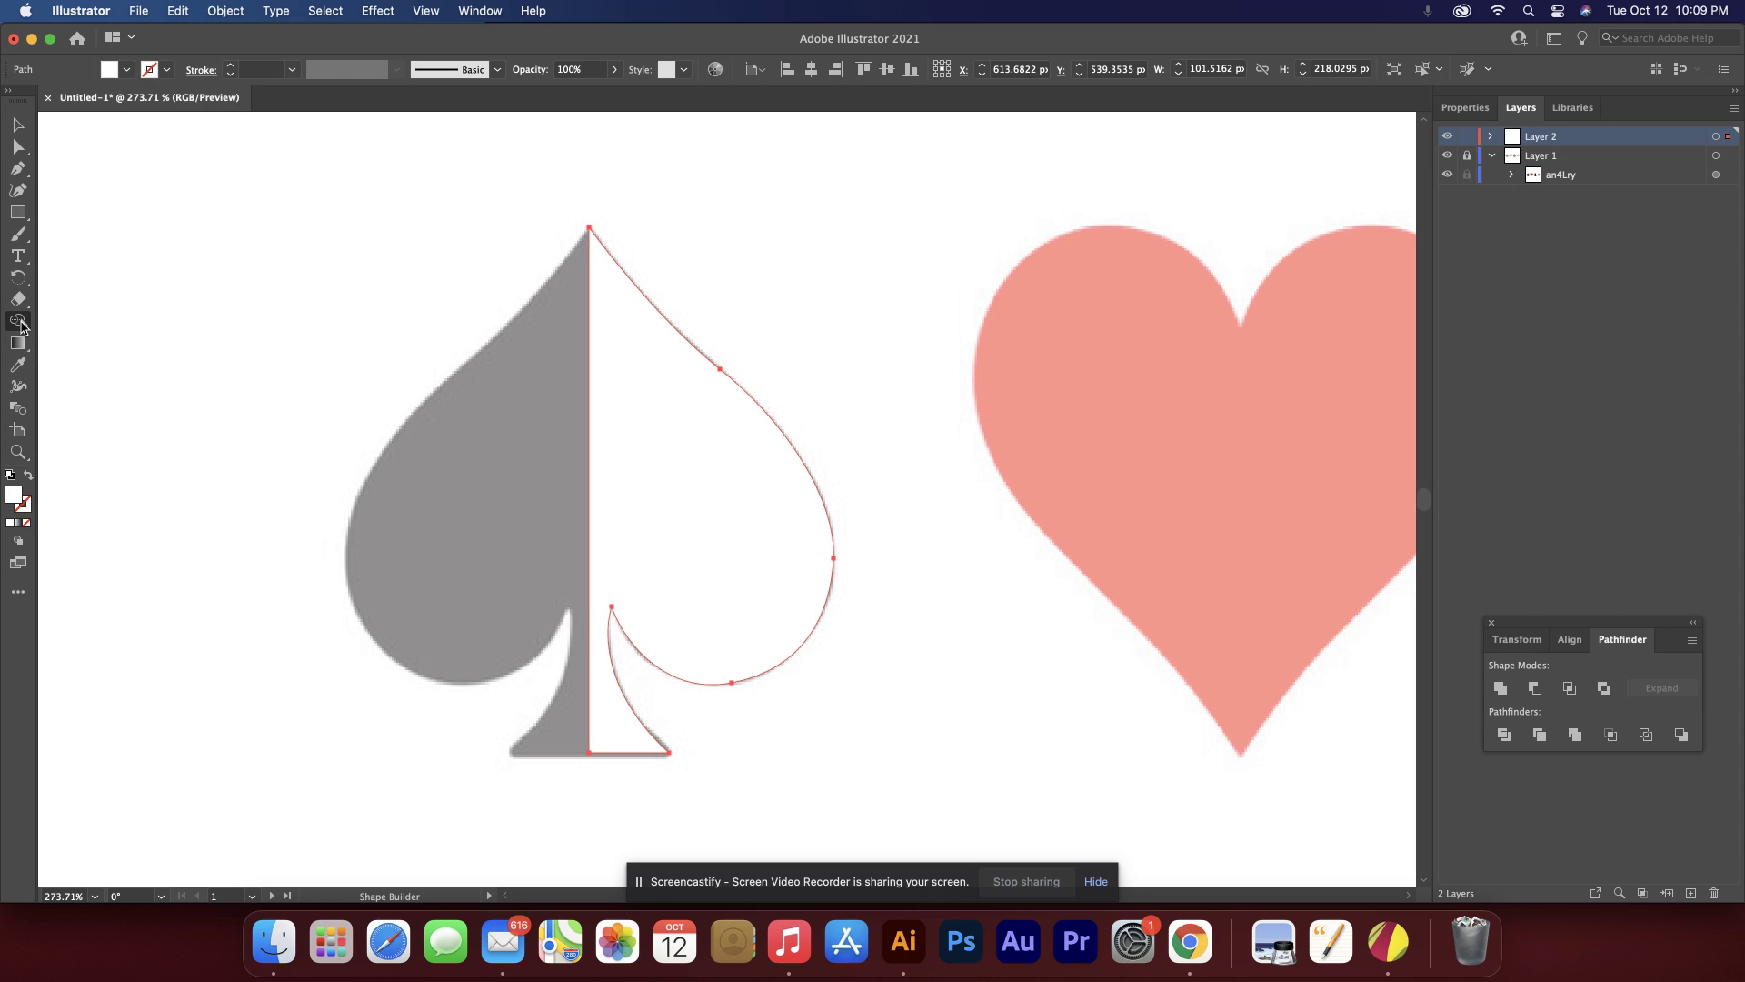
{"action": "left_click", "coordinate": [20, 281]}
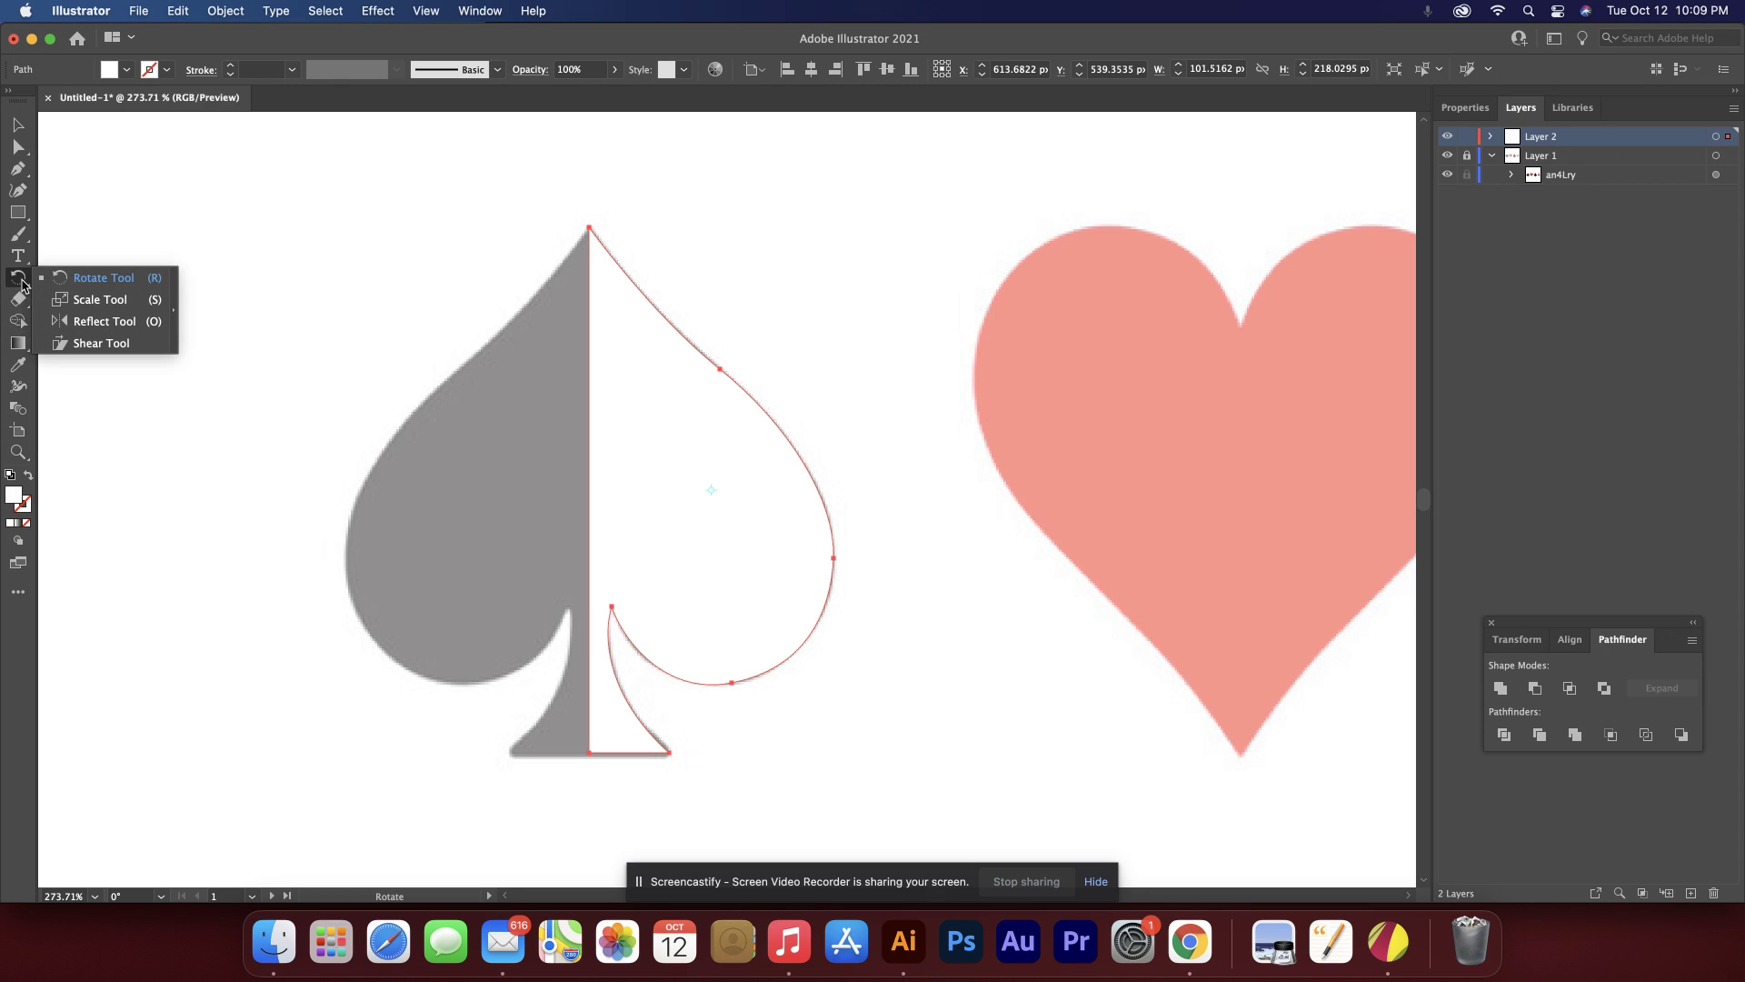
{"action": "left_click", "coordinate": [76, 324]}
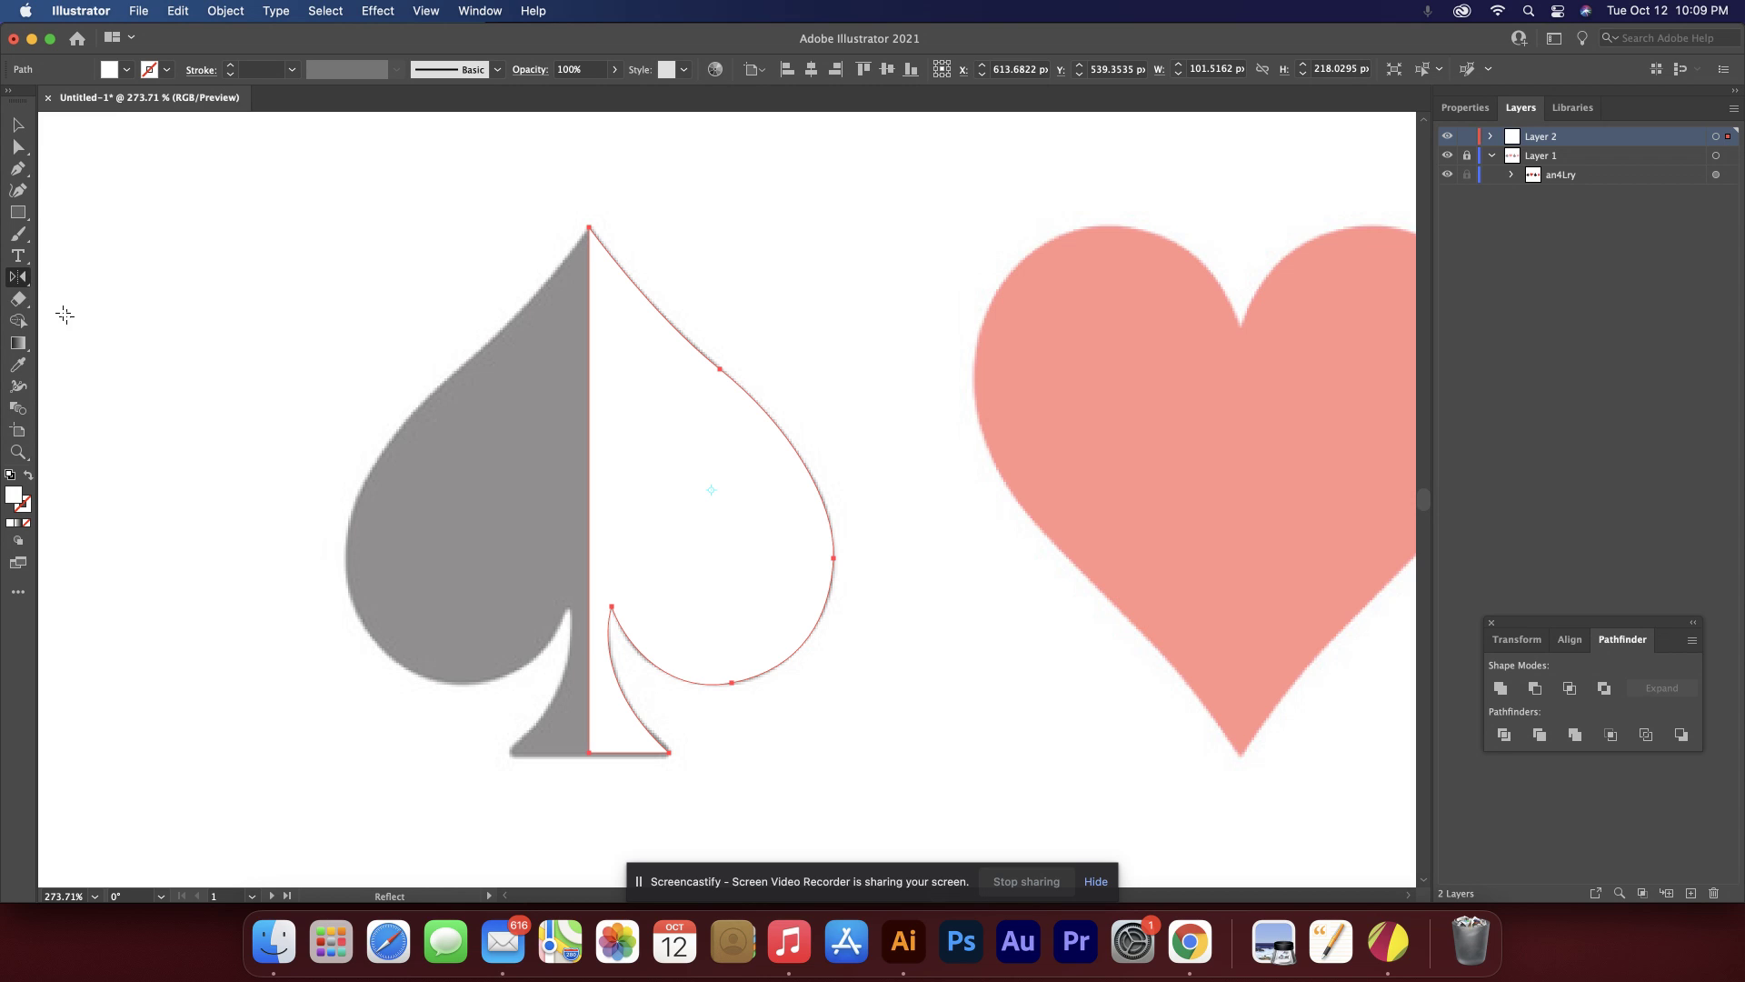
{"action": "double_click", "coordinate": [20, 279]}
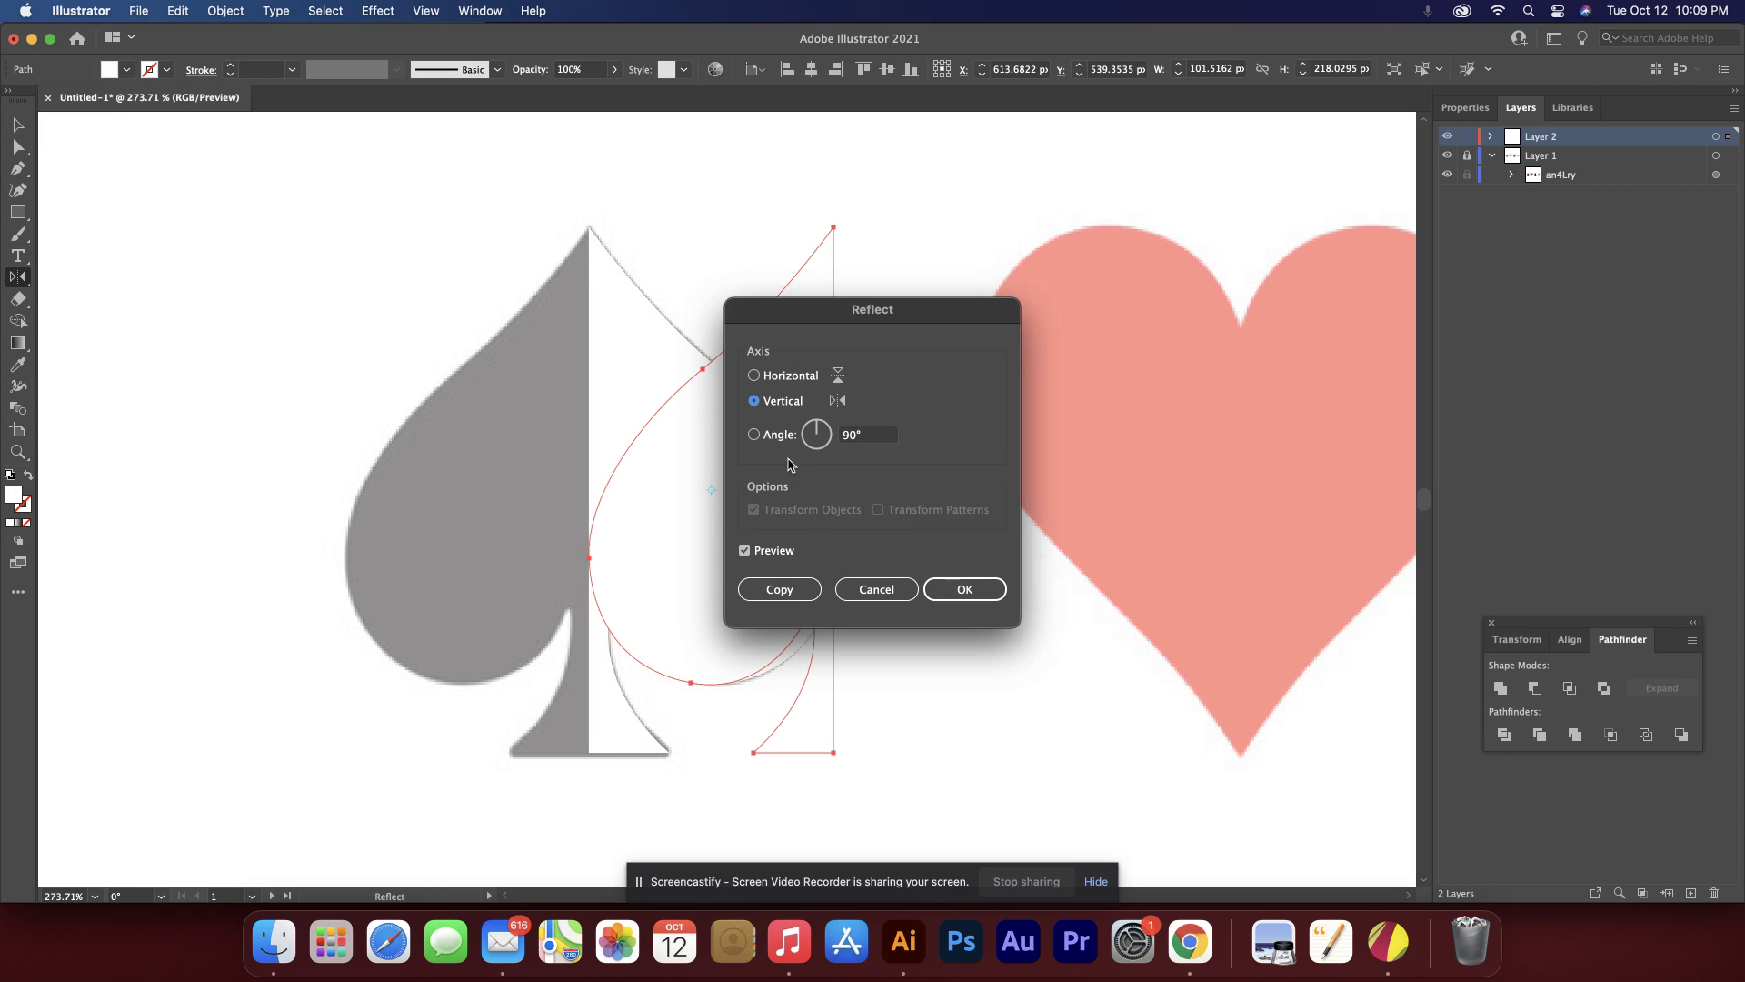
{"action": "left_click_drag", "start_coordinate": [818, 314], "coordinate": [1026, 283]}
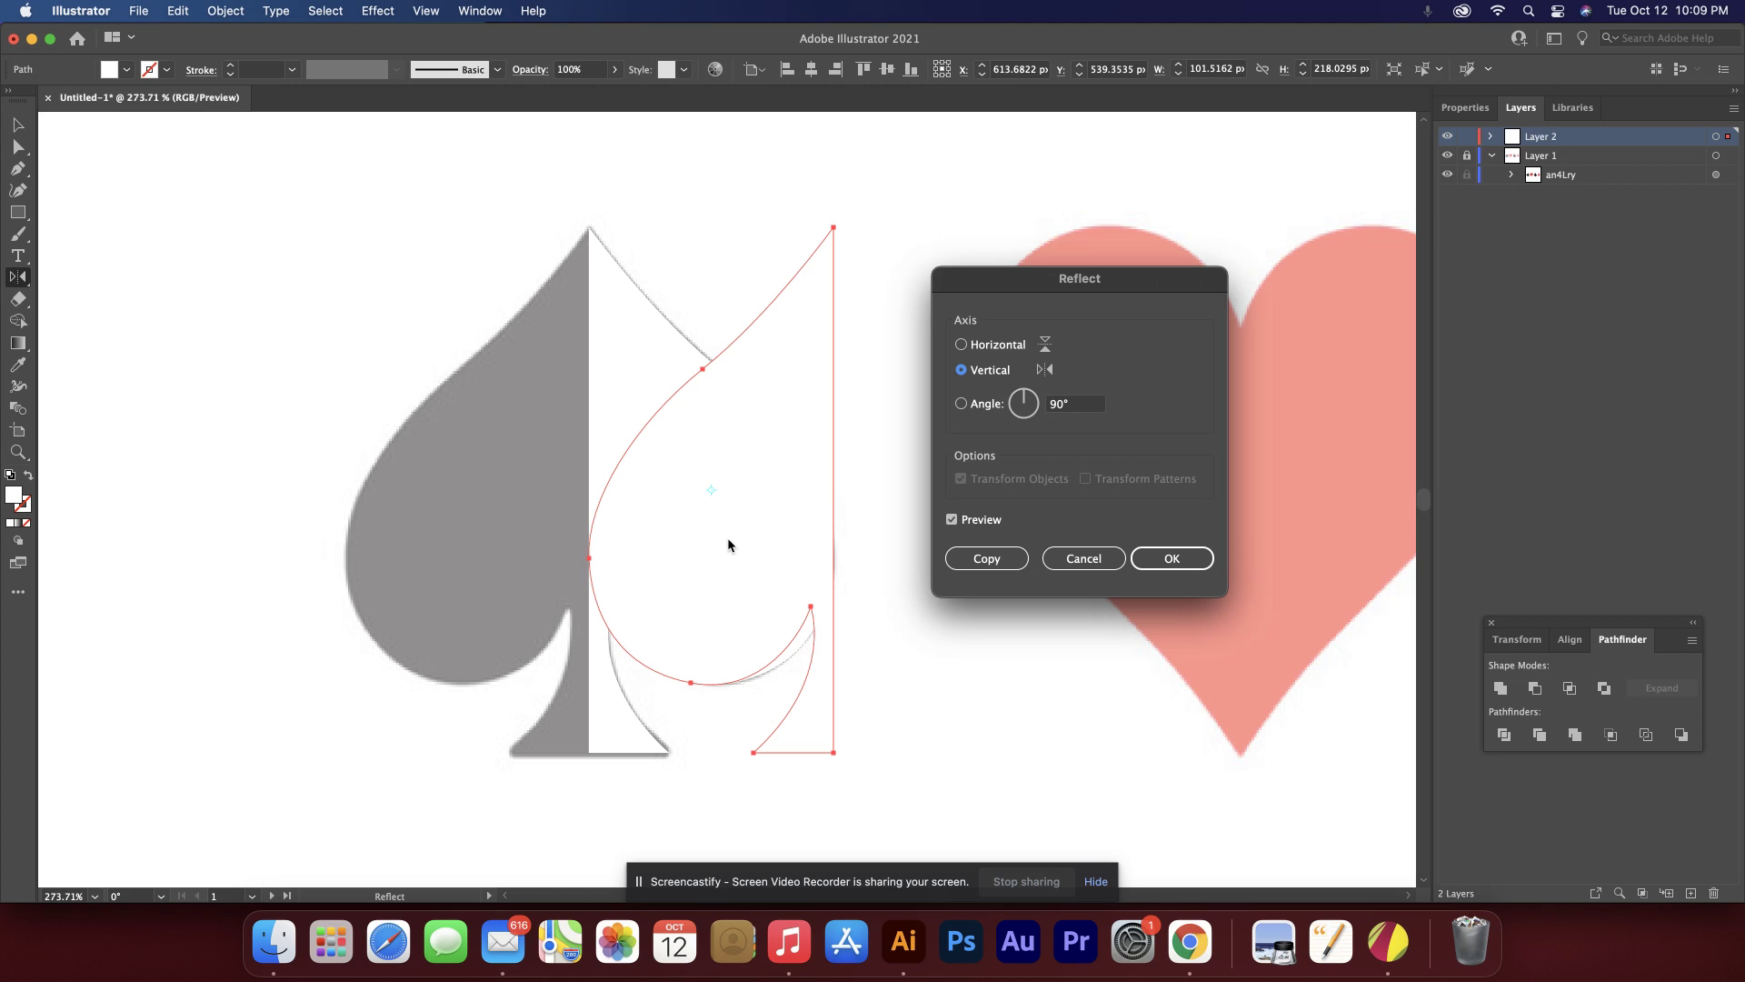
{"action": "left_click", "coordinate": [989, 557]}
{"action": "left_click", "coordinate": [1148, 561]}
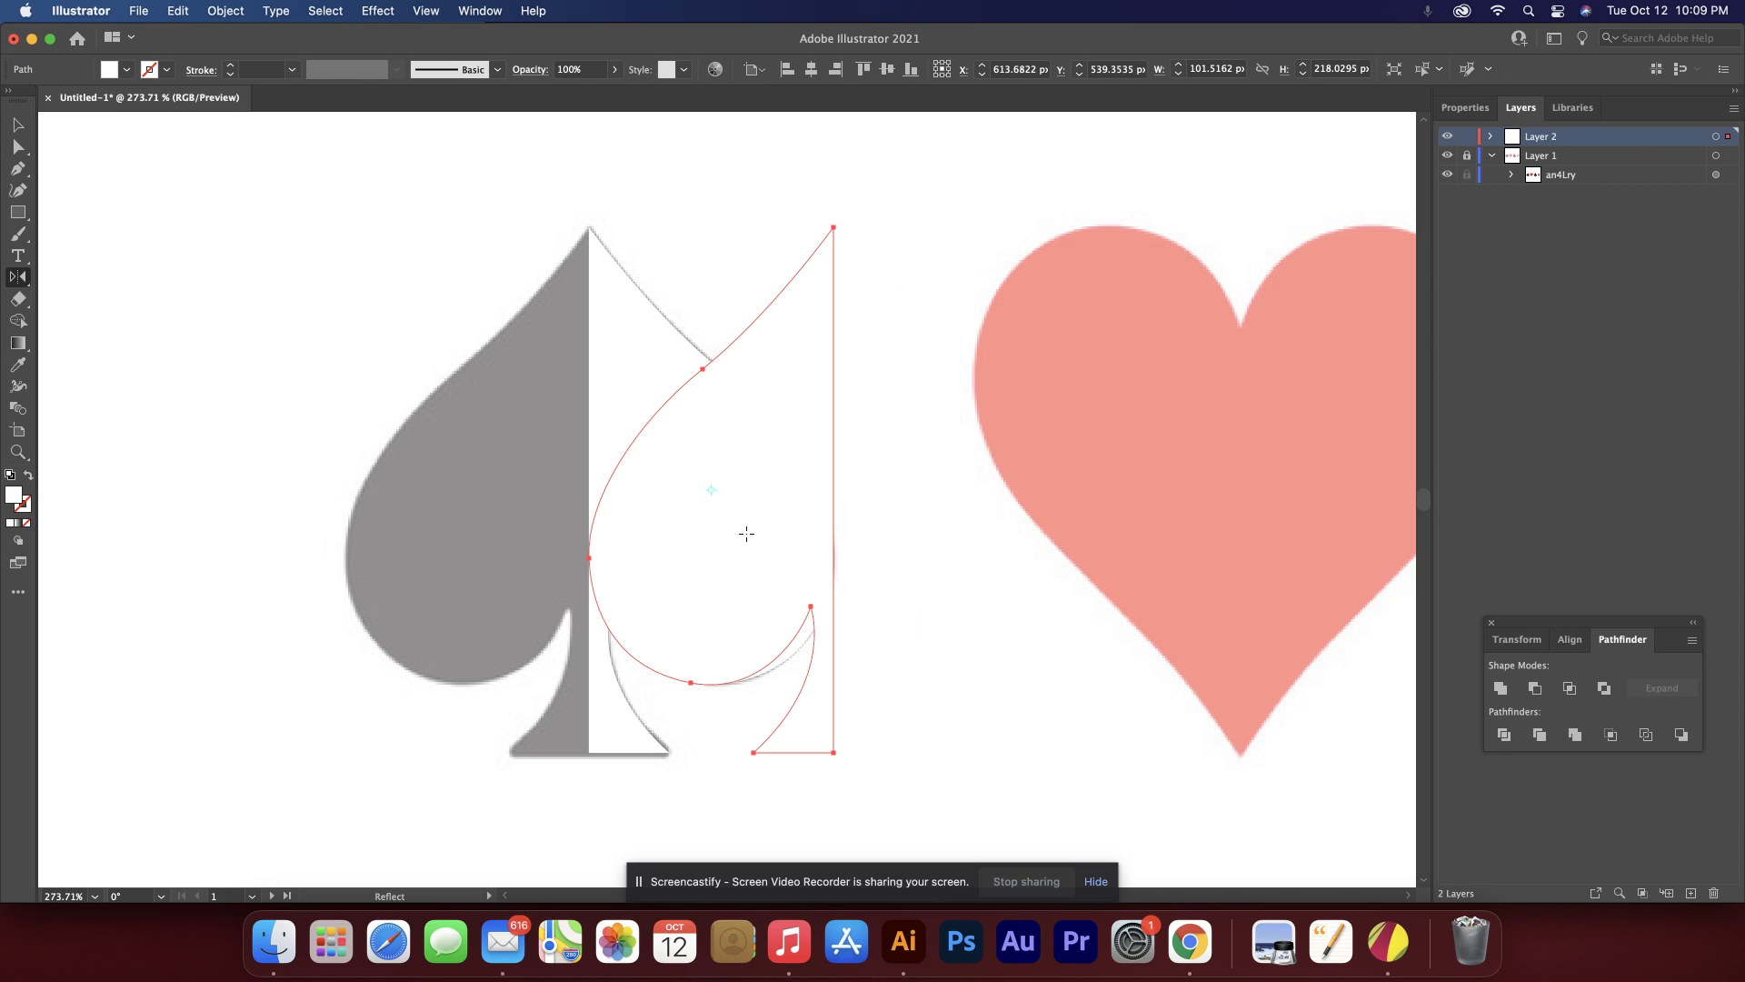
{"action": "key", "text": "v"}
{"action": "left_click_drag", "start_coordinate": [746, 532], "coordinate": [500, 526]}
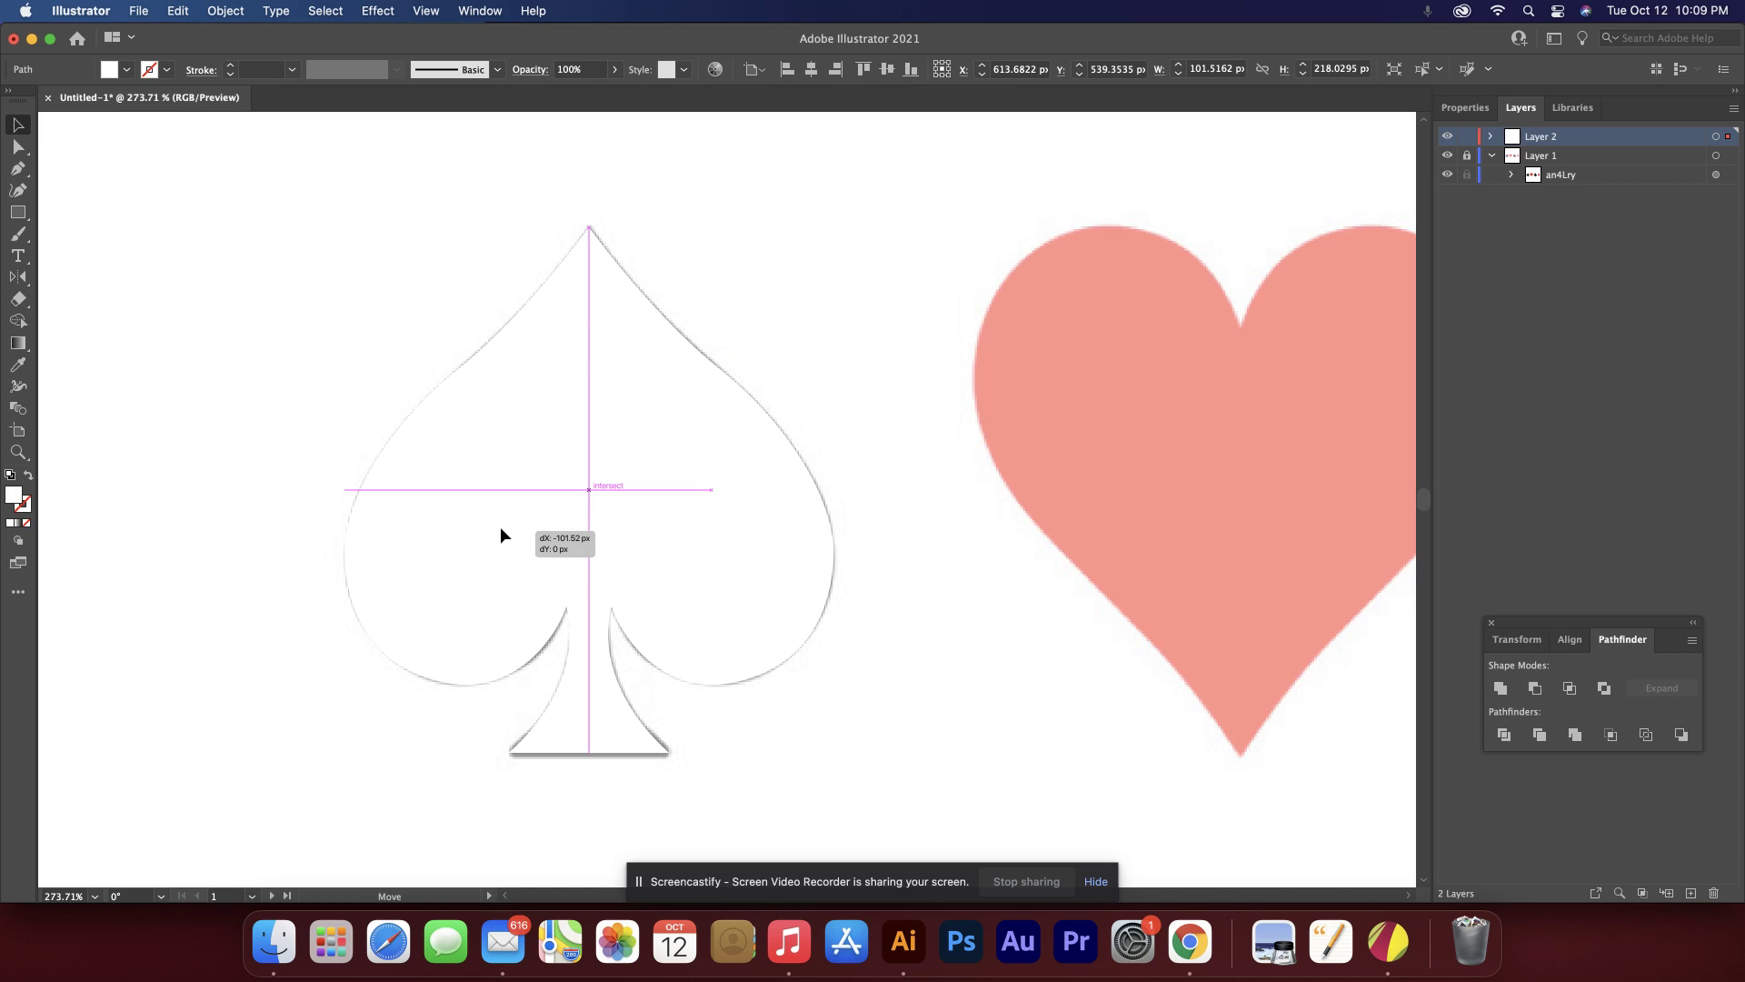
Snap the mirrored half against the original at the centre line and select both halves.
{"action": "left_click_drag", "start_coordinate": [500, 526], "coordinate": [499, 527]}
{"action": "left_click_drag", "start_coordinate": [498, 529], "coordinate": [498, 529]}
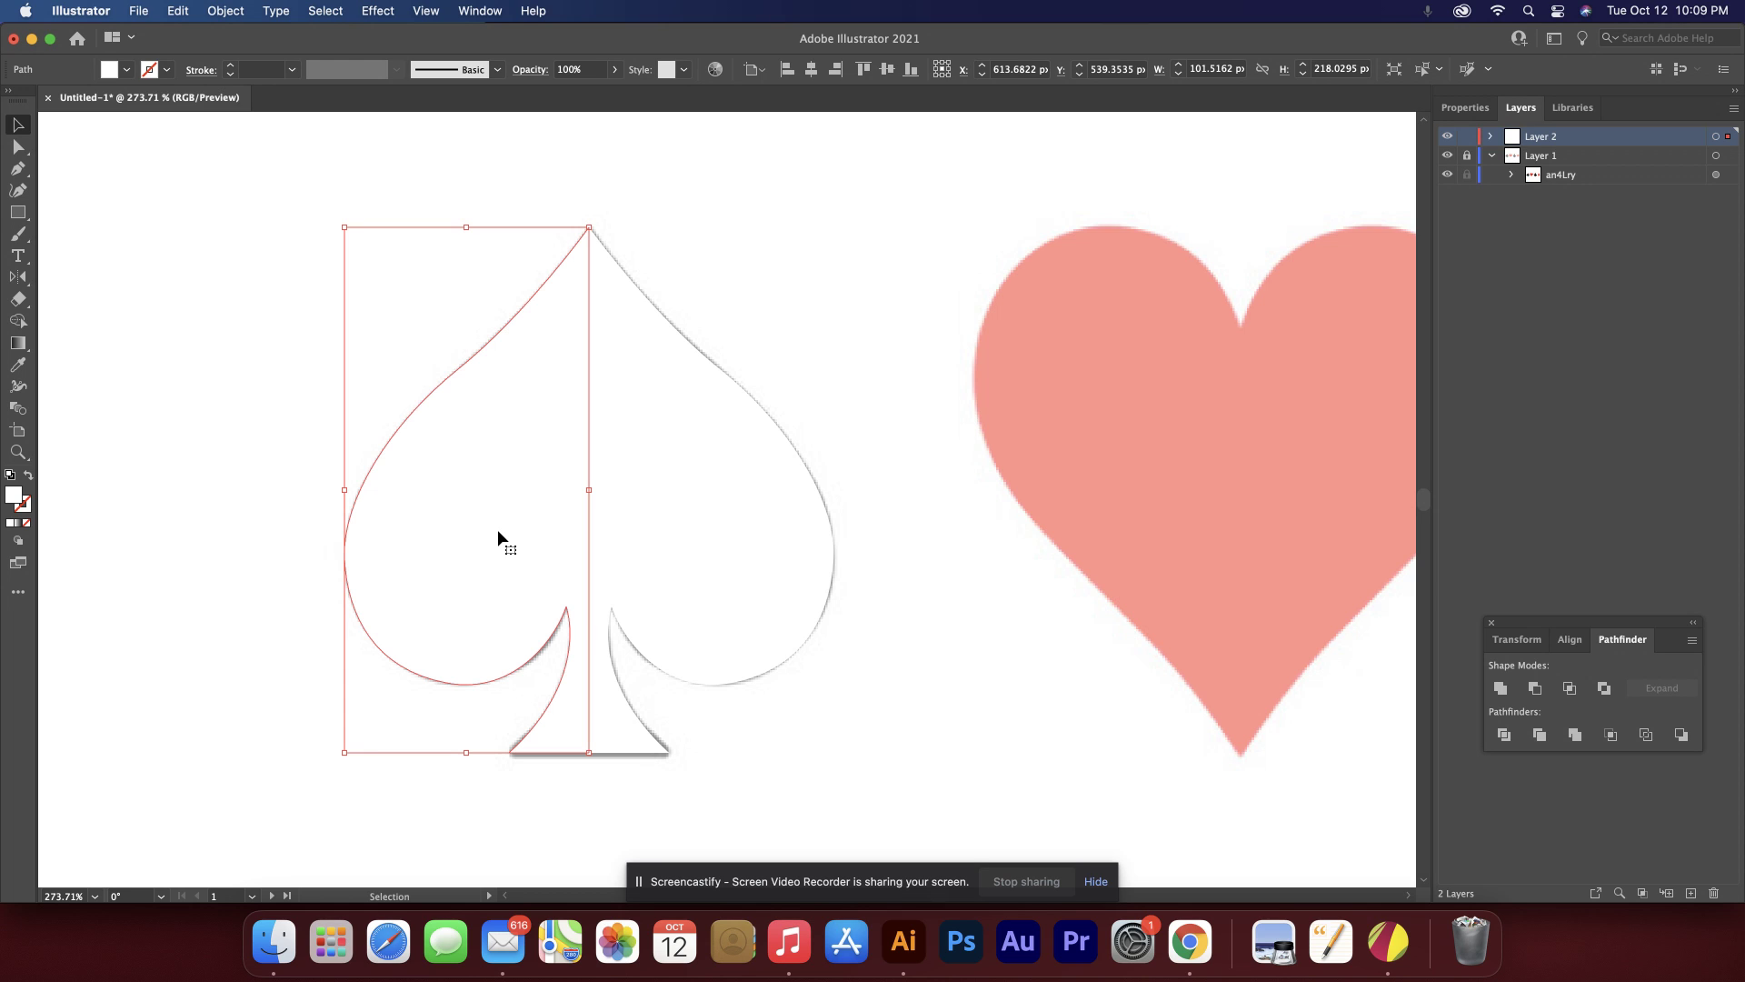
{"action": "left_click_drag", "start_coordinate": [521, 169], "coordinate": [682, 373]}
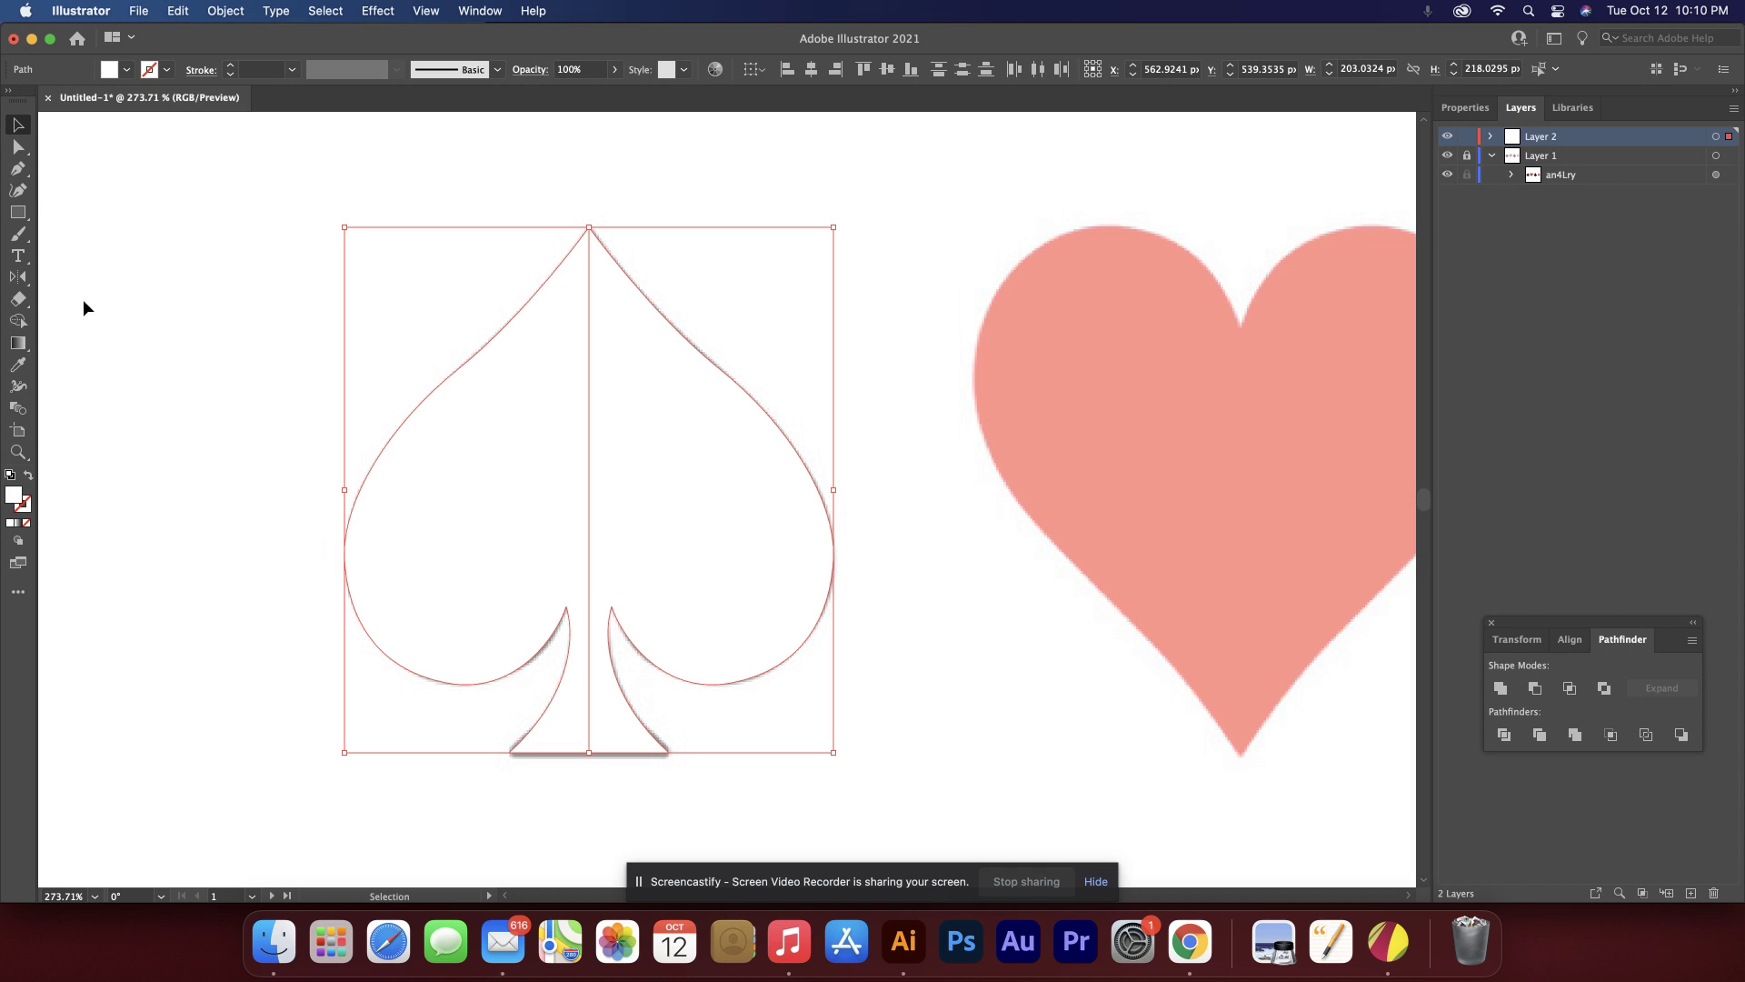
Fuse the left and right spade halves into one spade with the Shape Builder tool.
{"action": "left_click", "coordinate": [18, 323]}
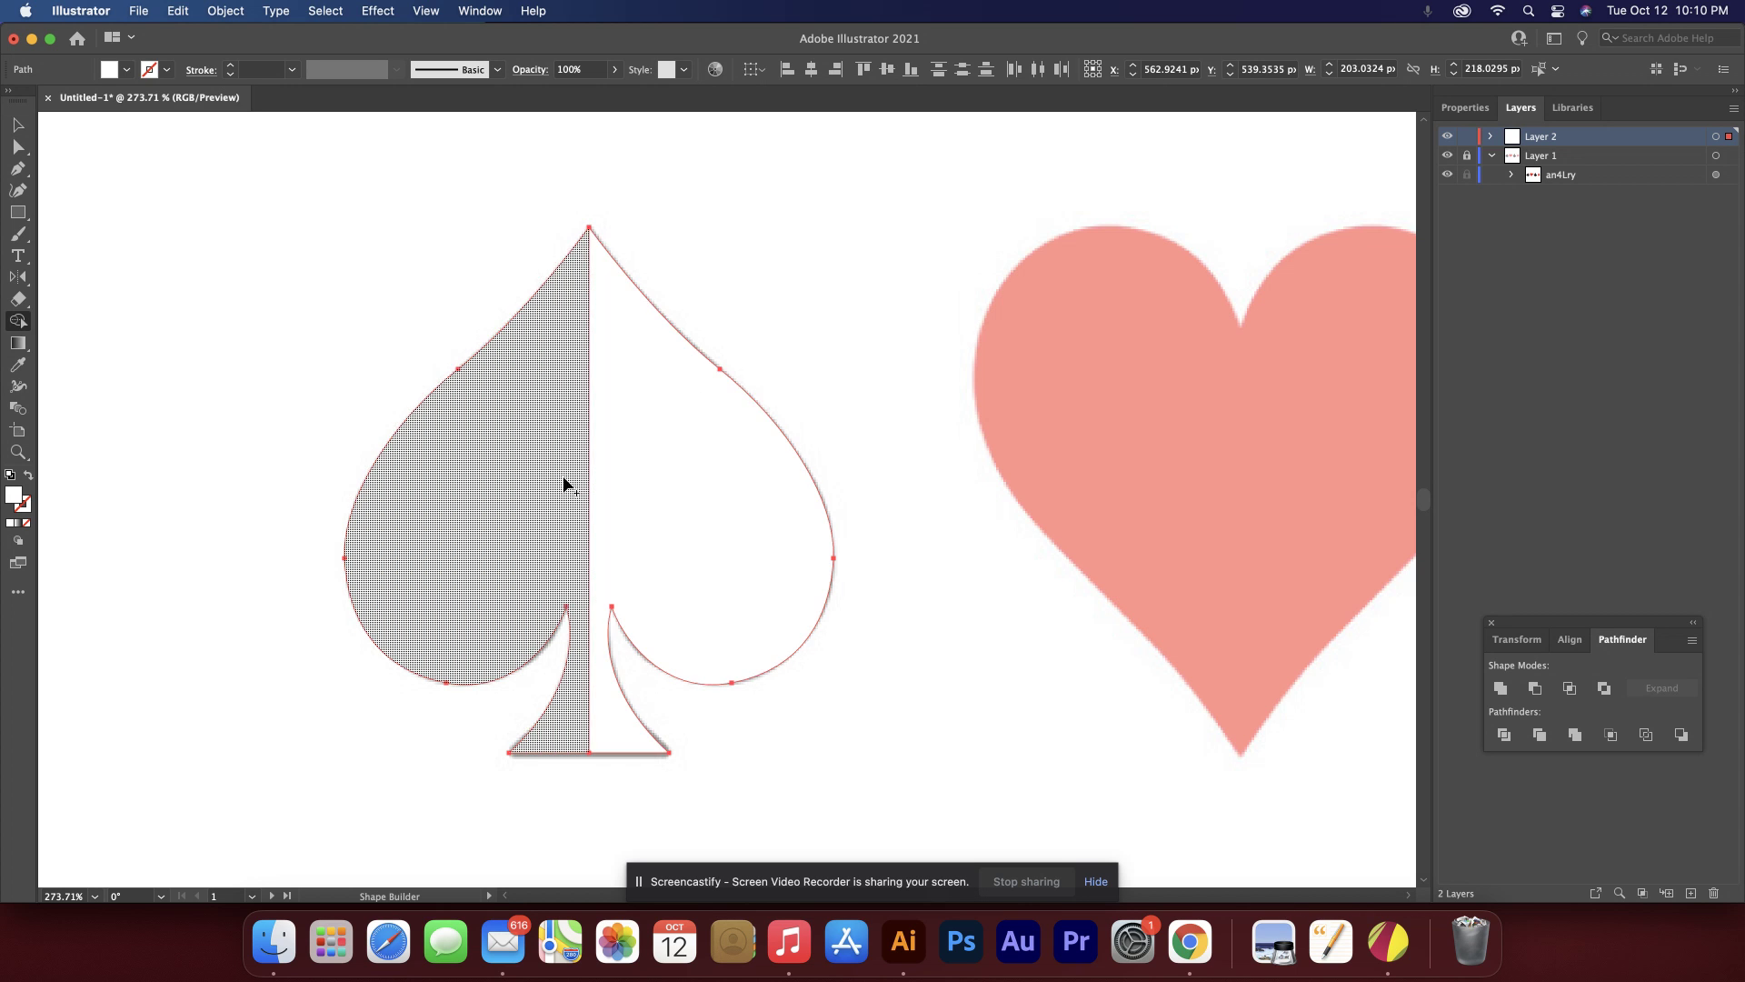
{"action": "left_click_drag", "start_coordinate": [527, 489], "coordinate": [674, 489]}
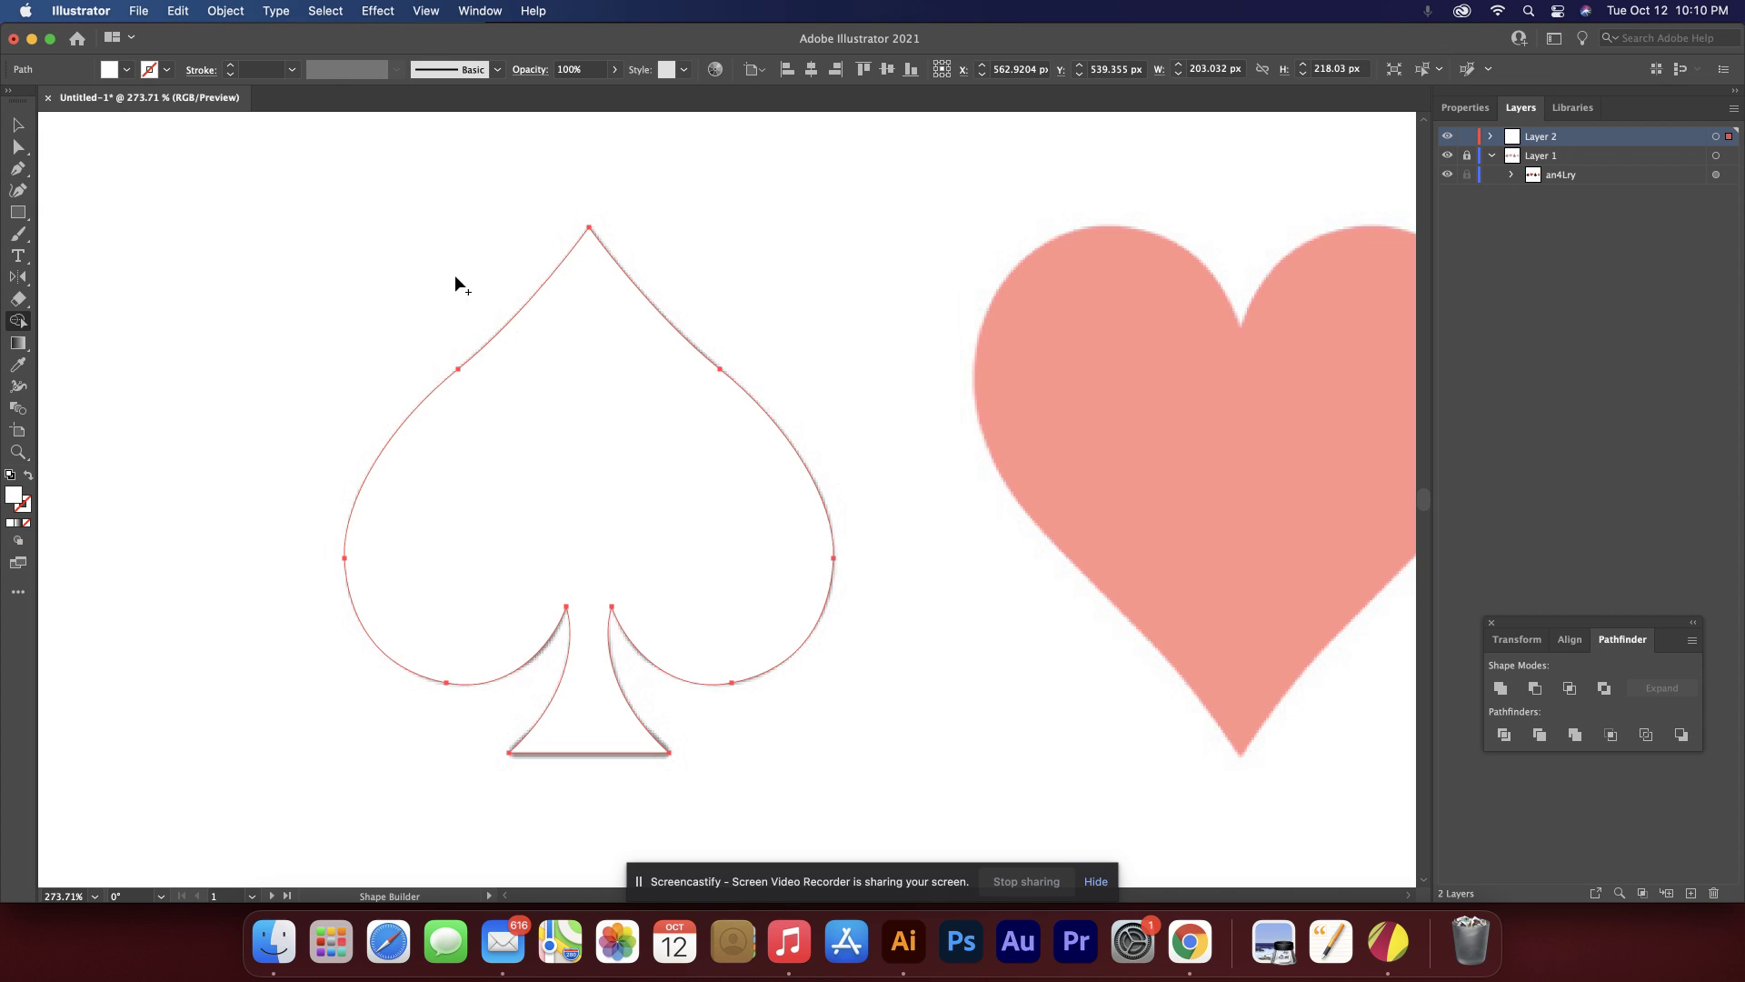
{"action": "left_click", "coordinate": [20, 125]}
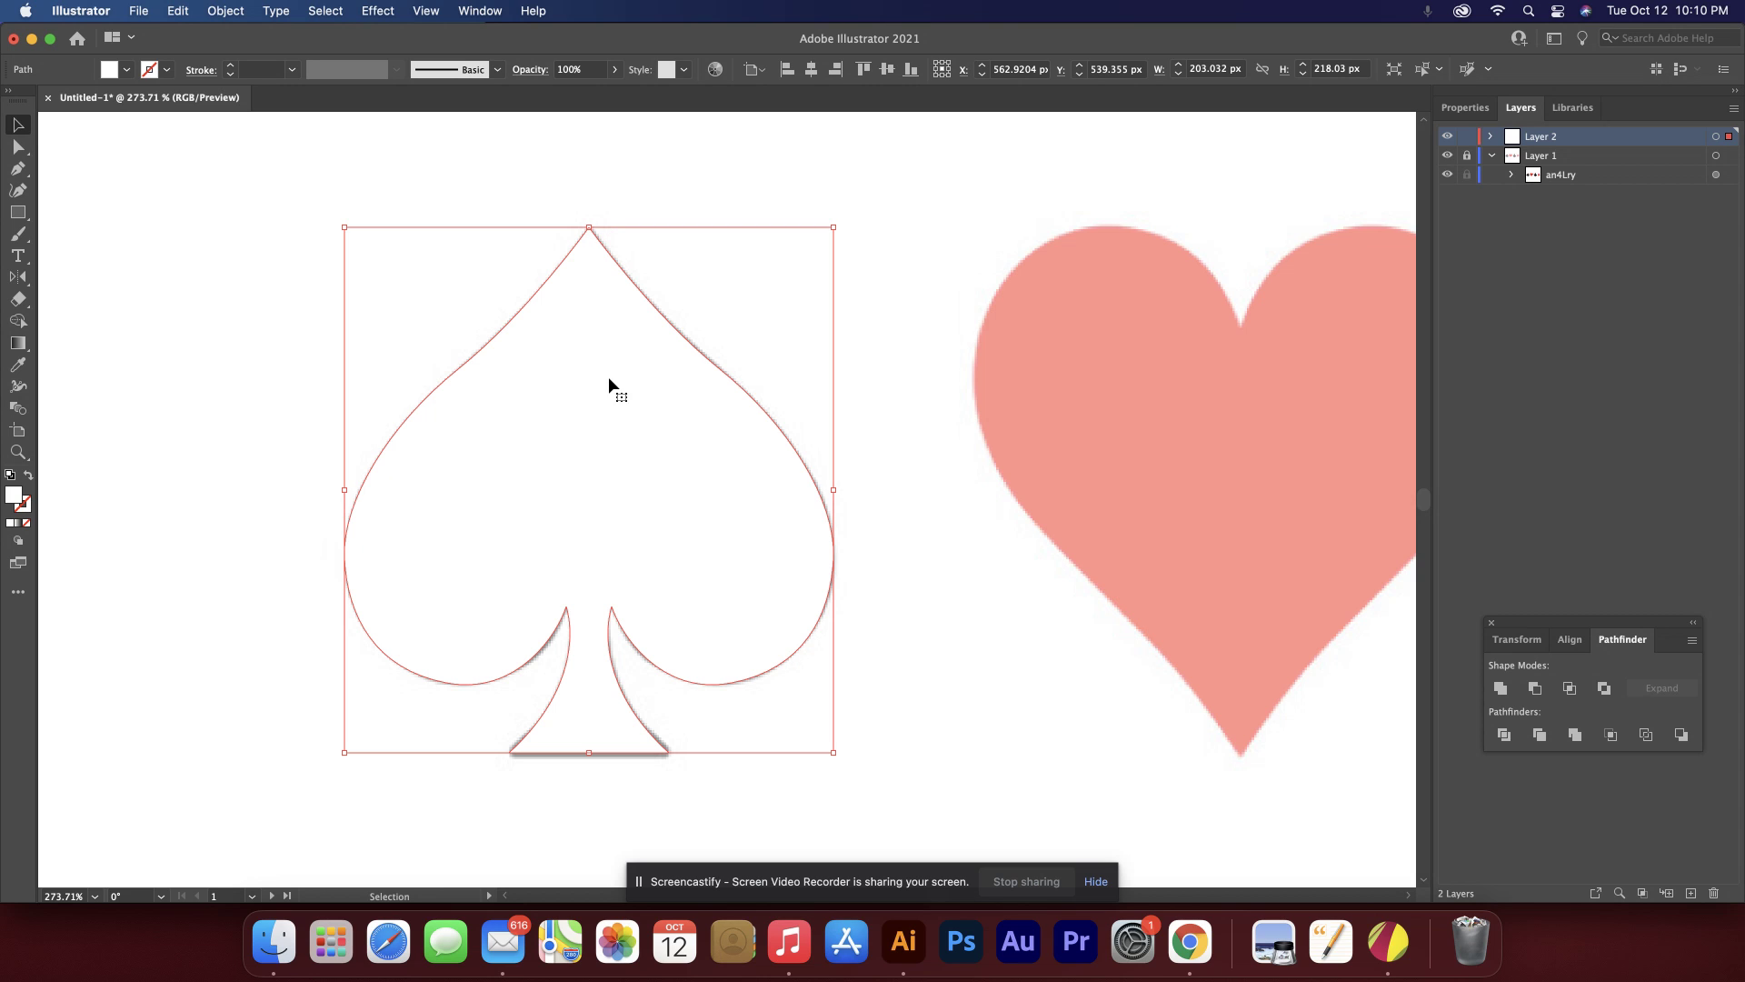
{"action": "left_click", "coordinate": [109, 69]}
Change the spade's fill from red to black.
{"action": "left_click", "coordinate": [63, 99]}
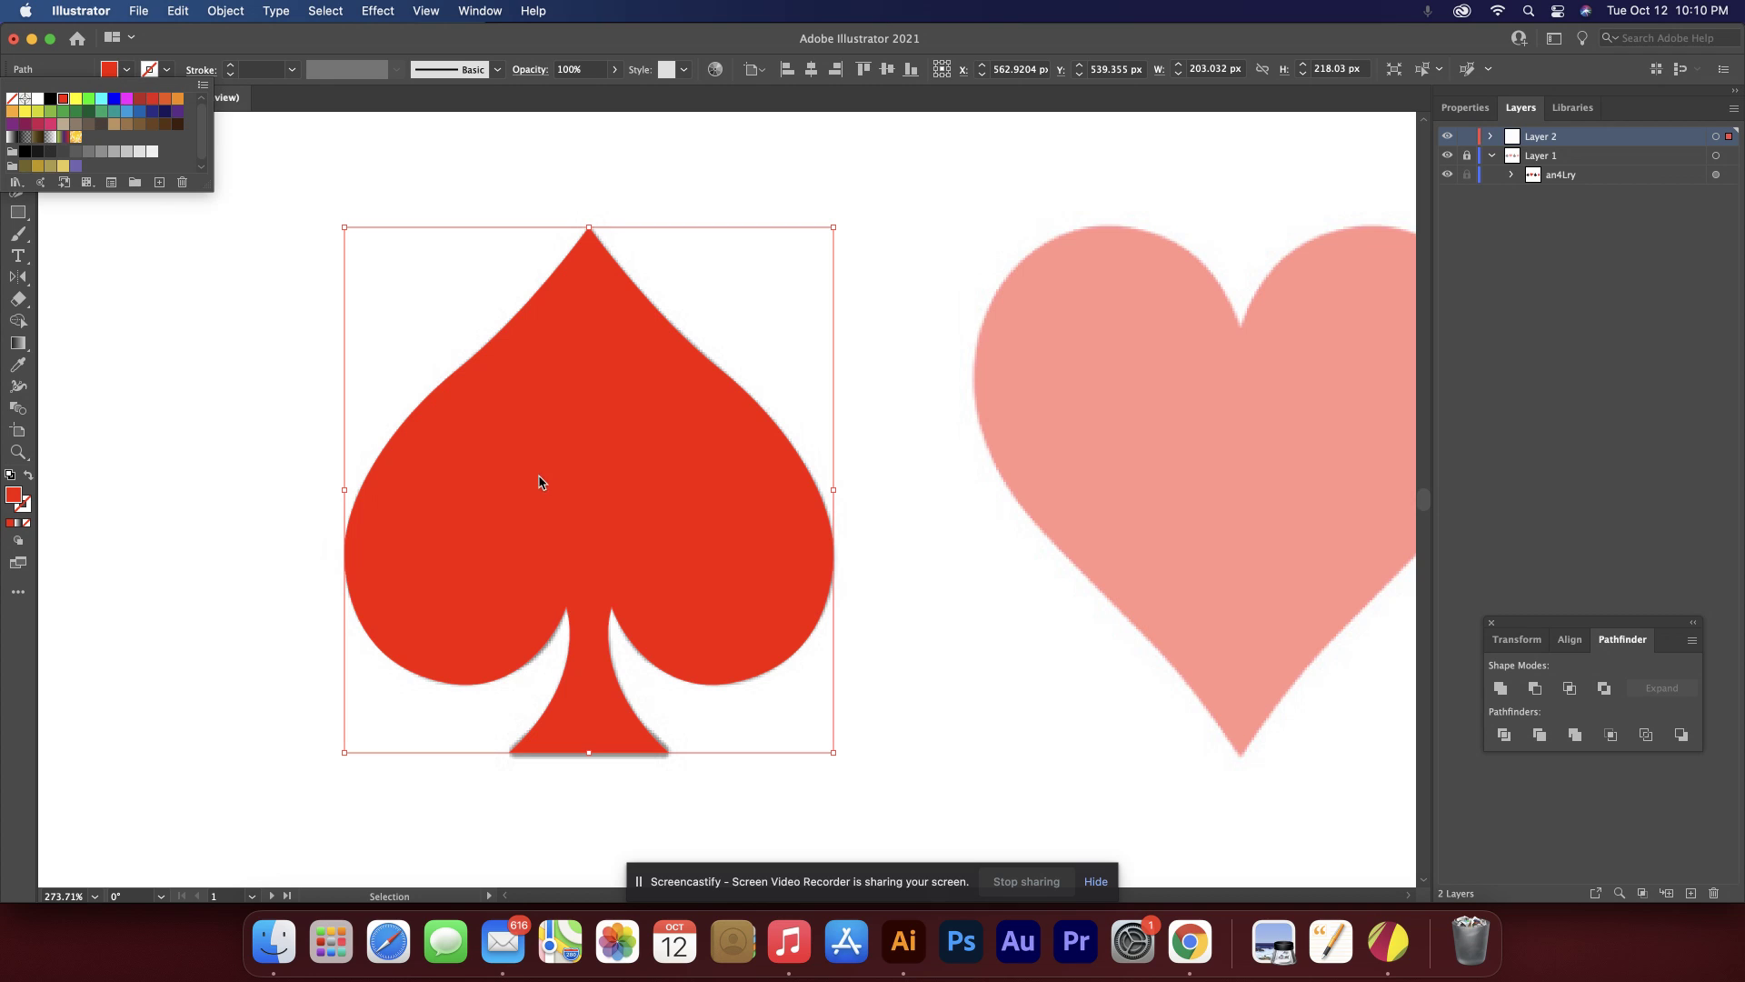
{"action": "left_click", "coordinate": [50, 99]}
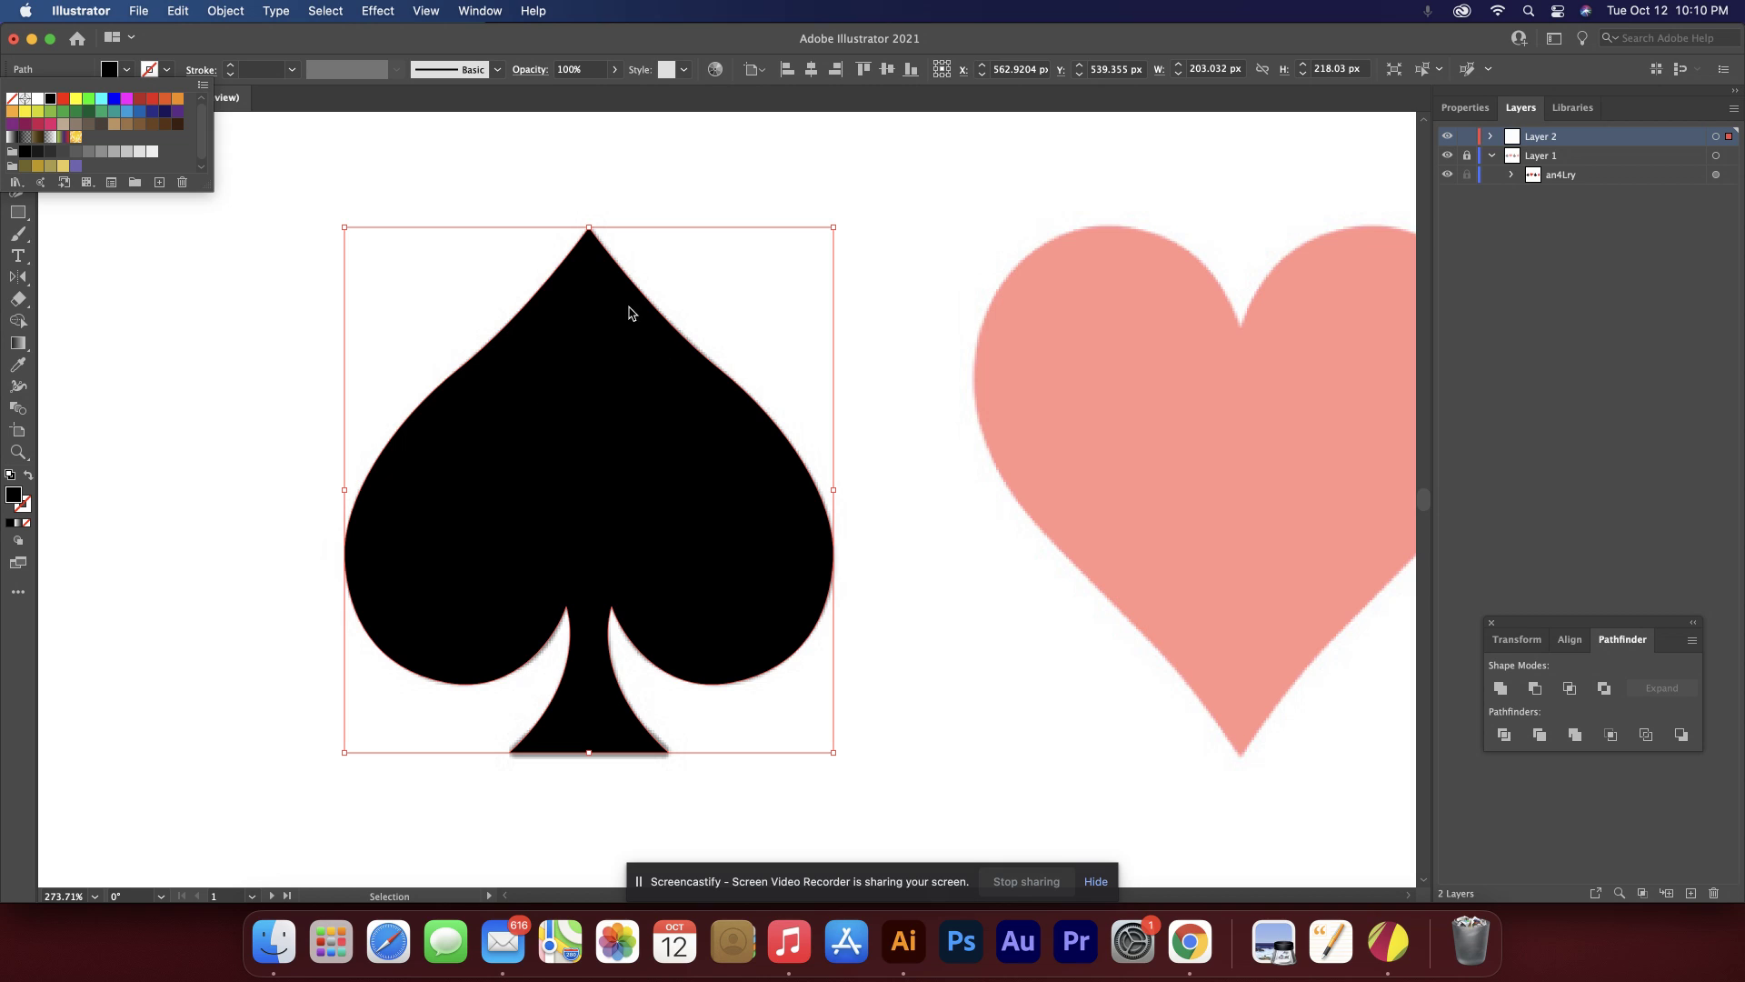
{"action": "left_click", "coordinate": [163, 72]}
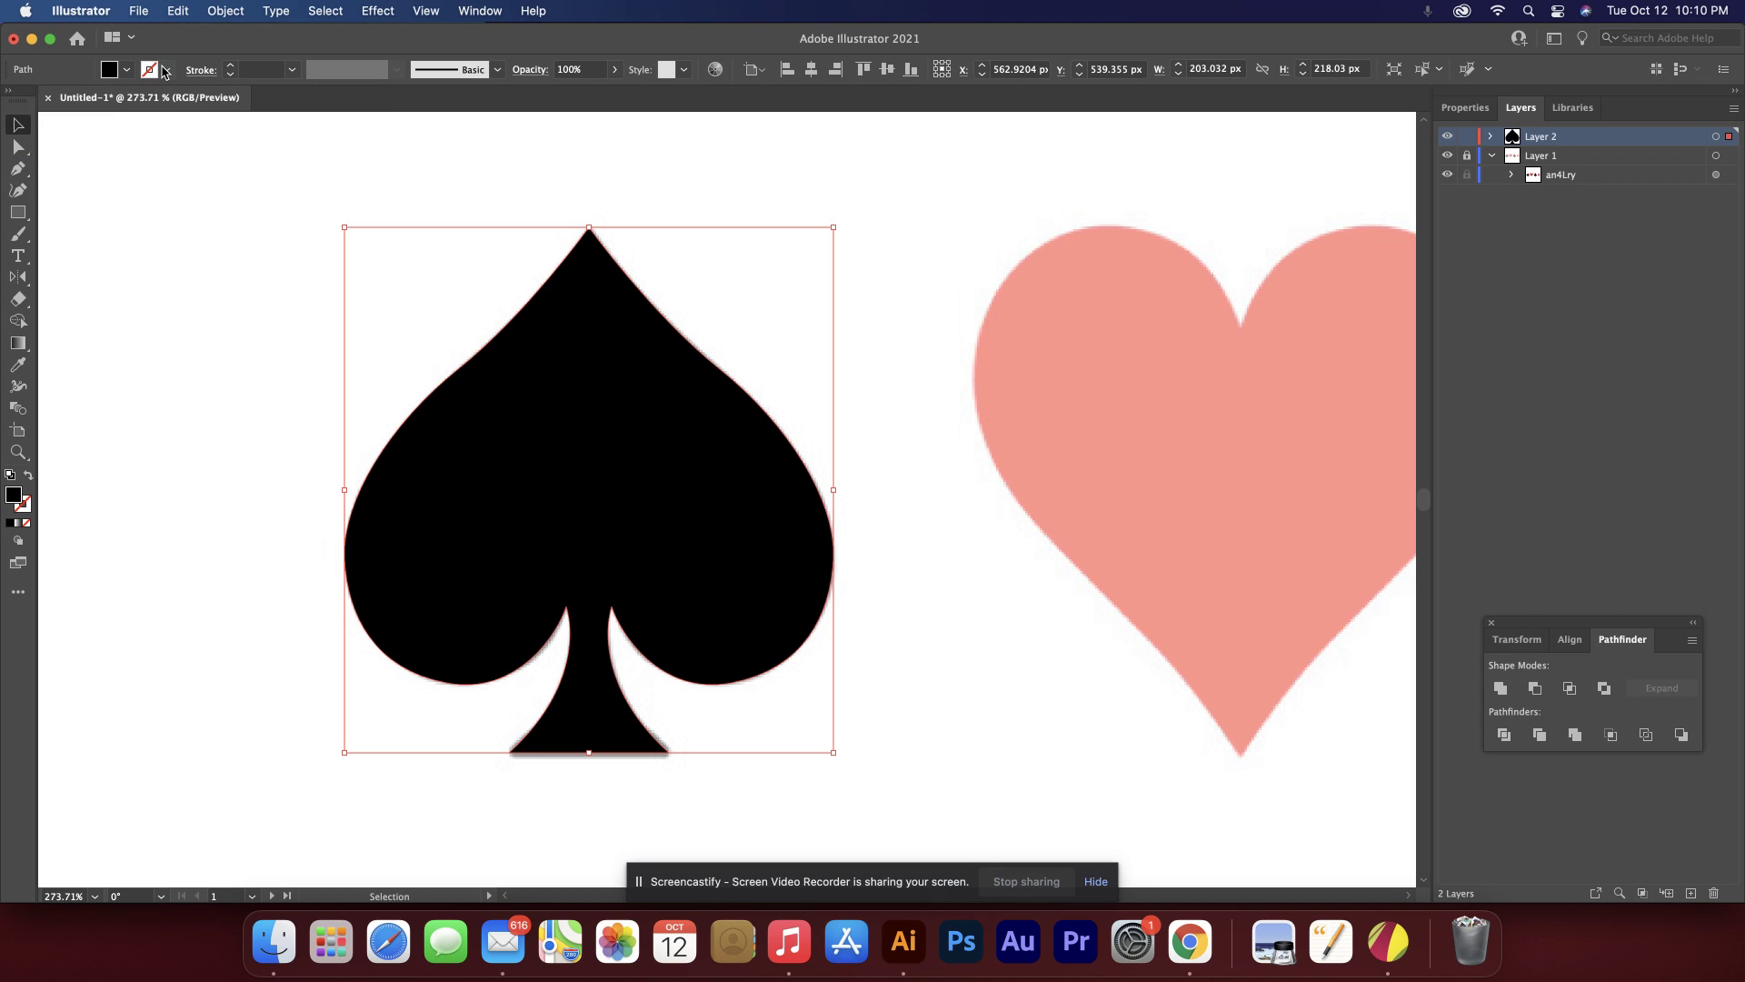
Give the spade a red outline 10 pt thick.
{"action": "left_click", "coordinate": [164, 72]}
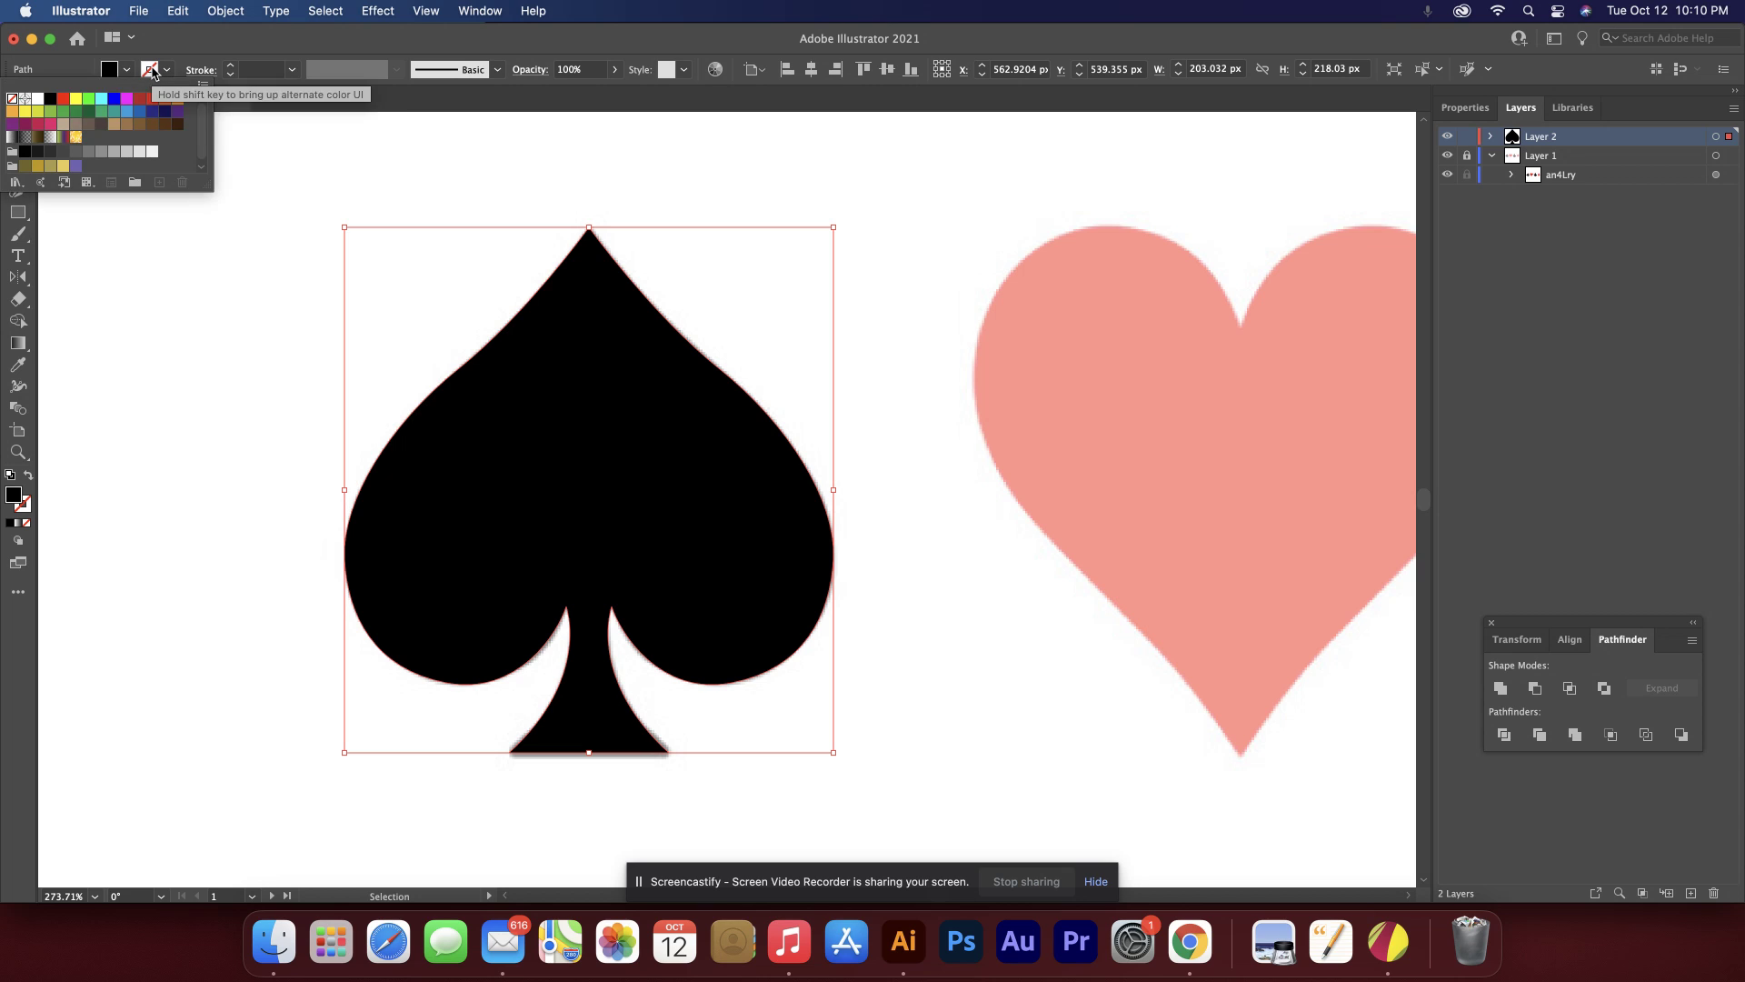
{"action": "left_click", "coordinate": [60, 101]}
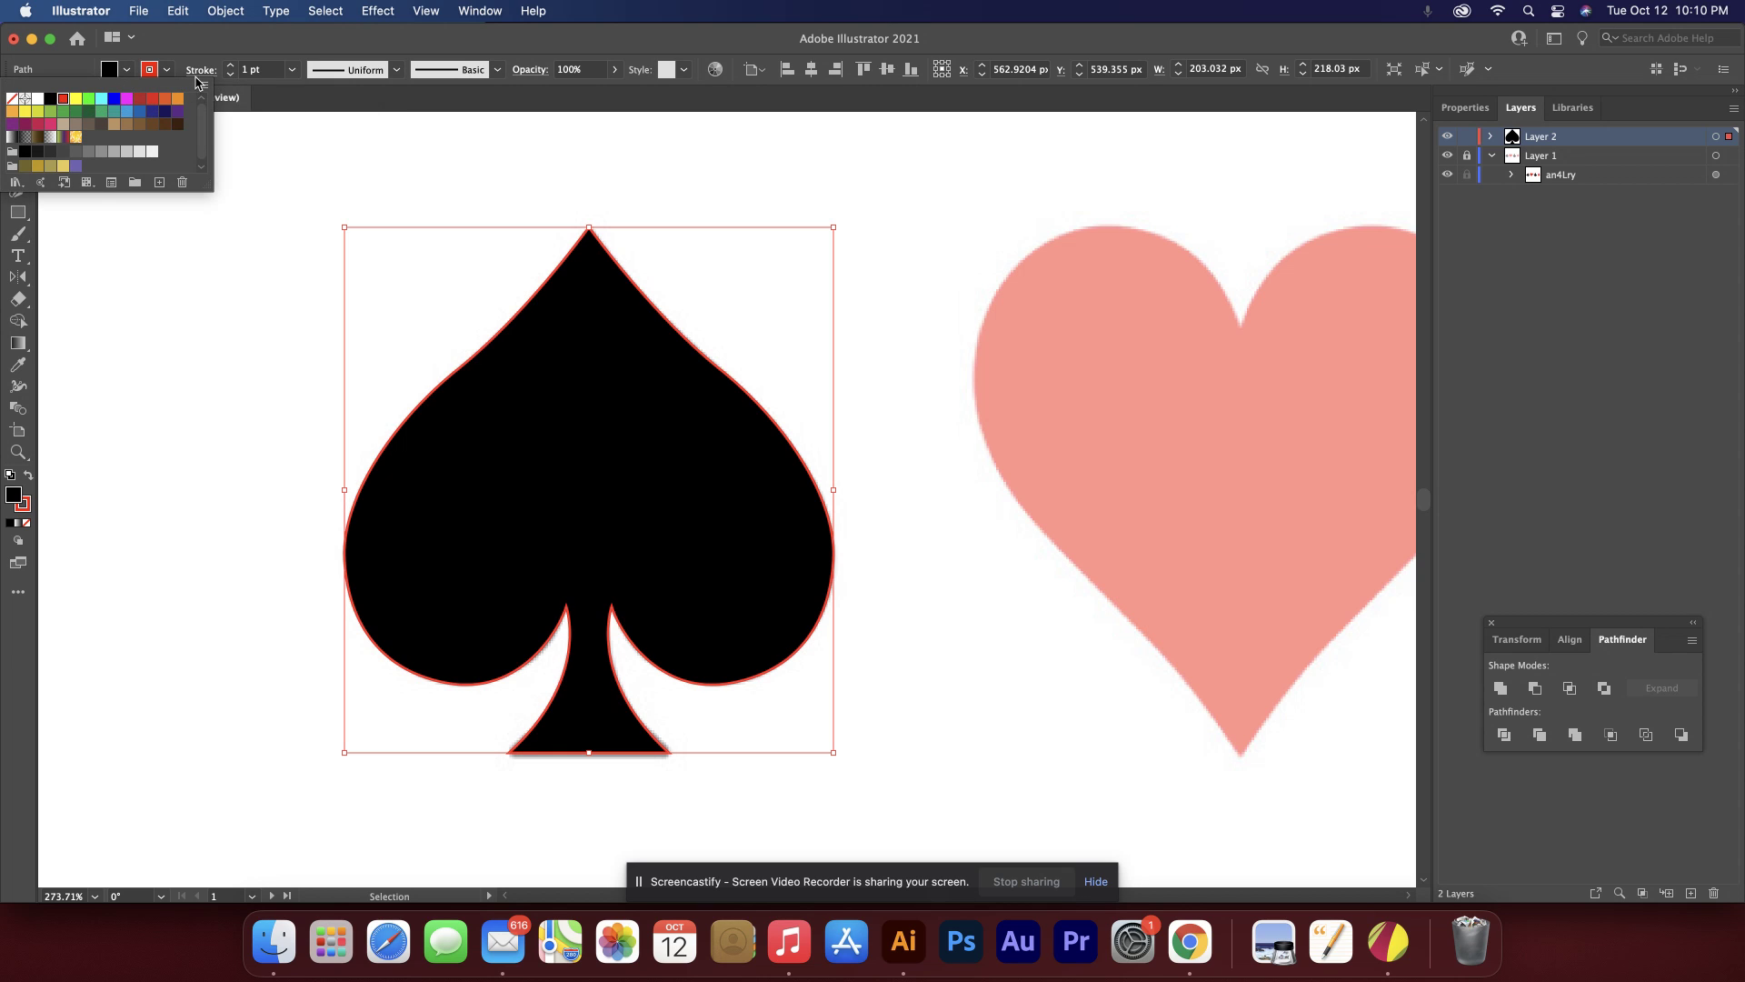
{"action": "left_click", "coordinate": [293, 70]}
{"action": "left_click", "coordinate": [317, 328]}
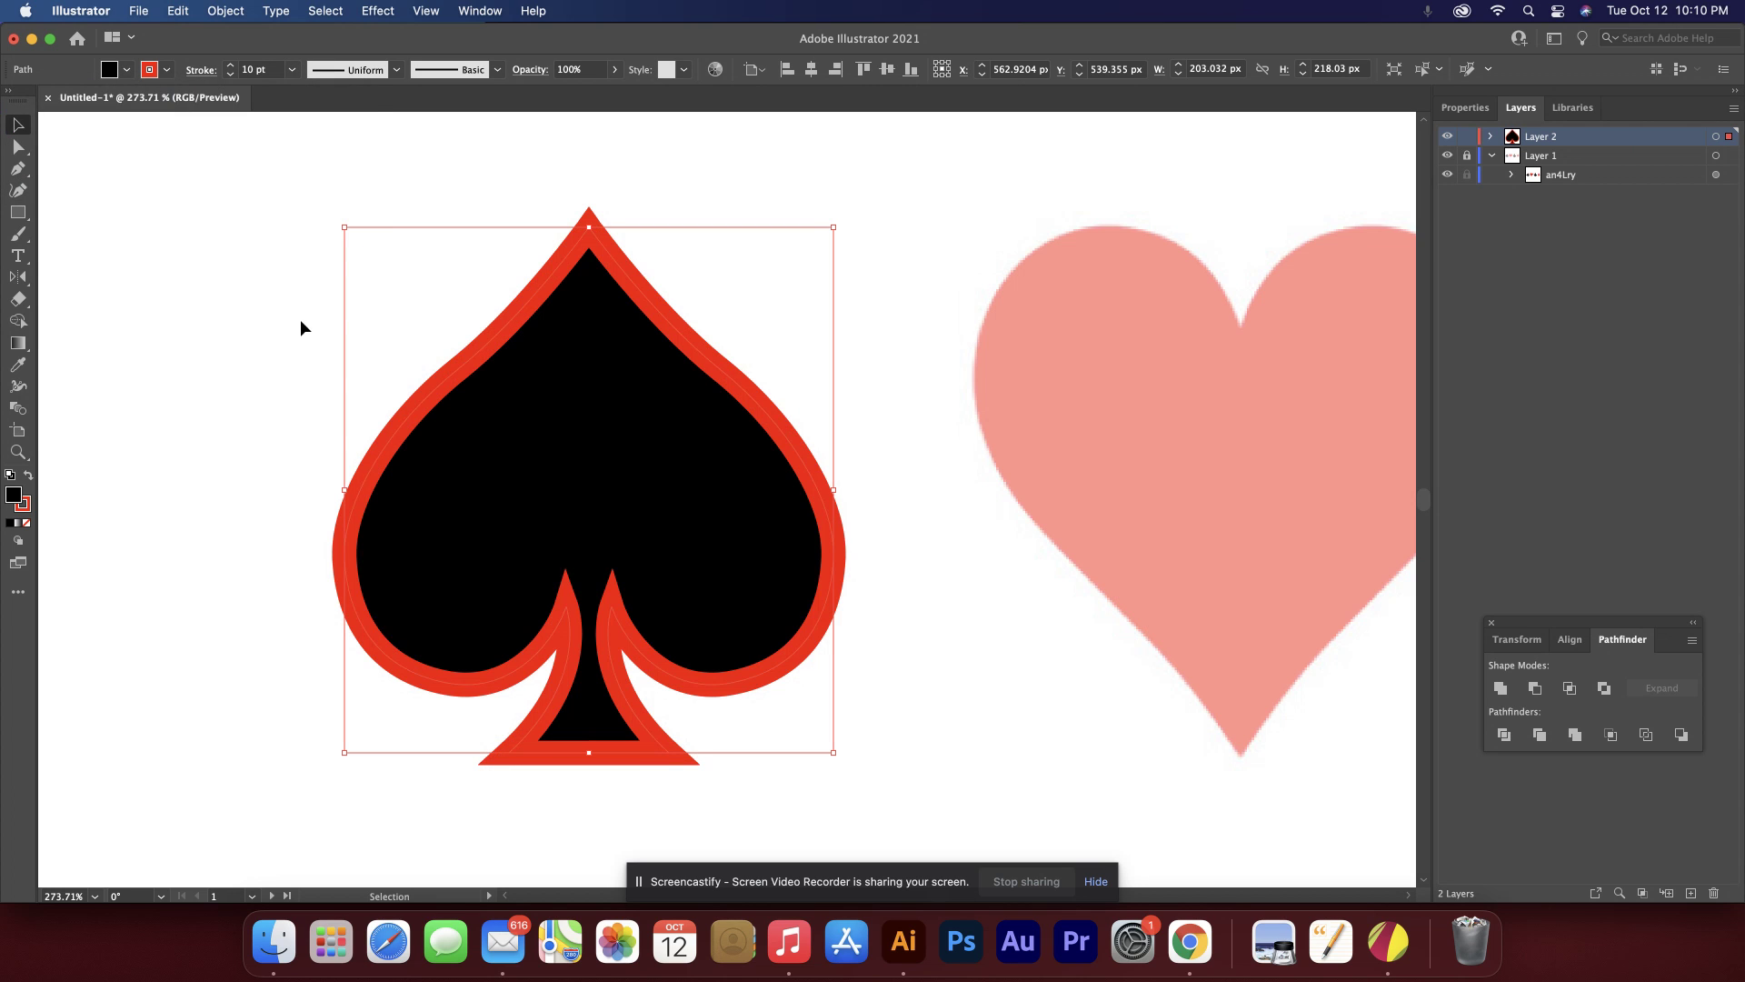
{"action": "left_click", "coordinate": [270, 320]}
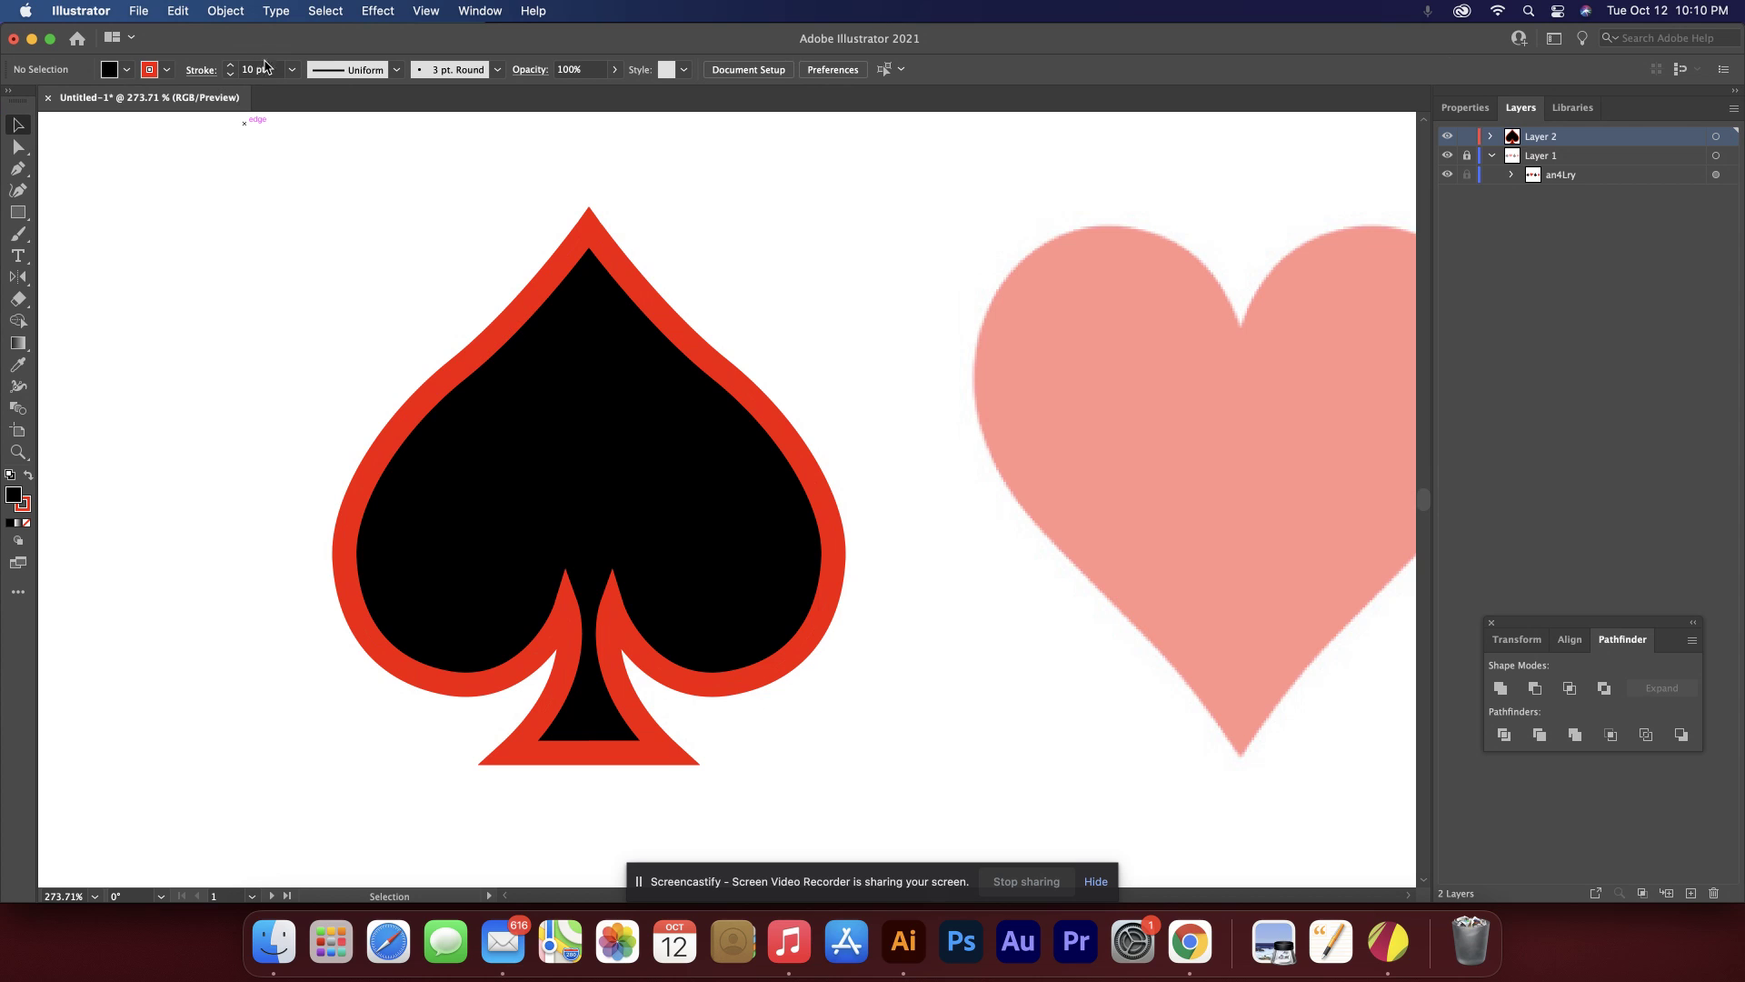
Set the default stroke colour to None, then back to black.
{"action": "left_click", "coordinate": [168, 70]}
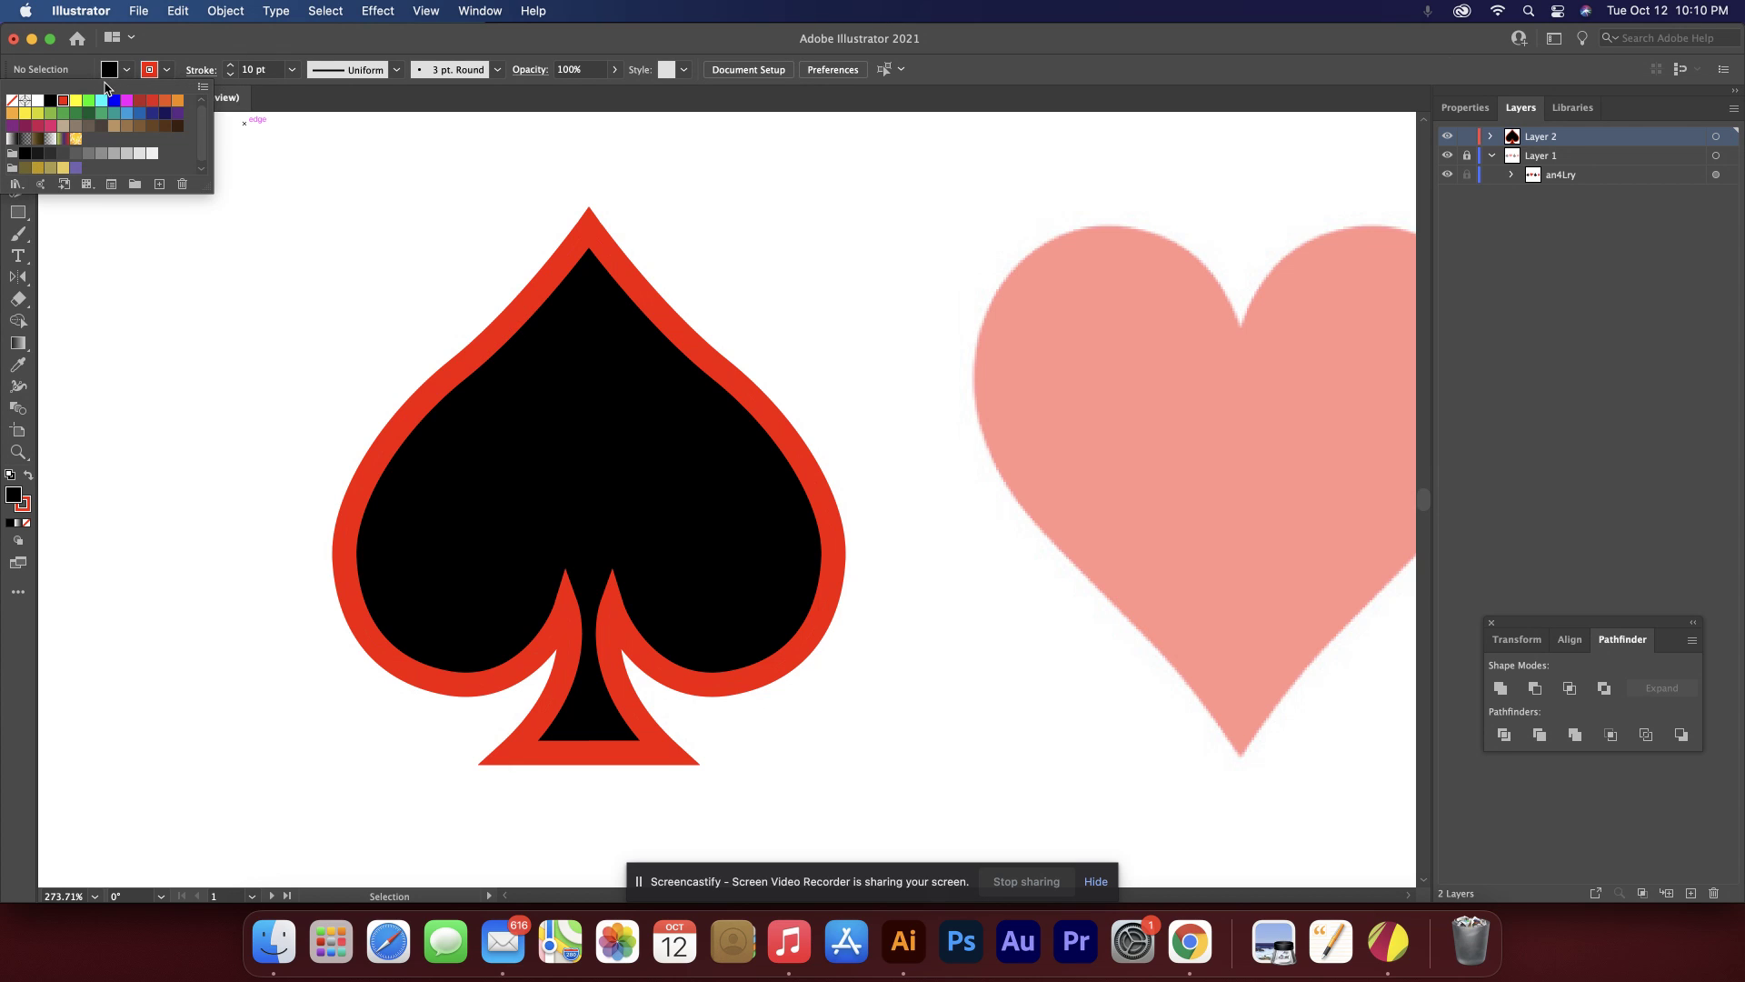
{"action": "left_click", "coordinate": [13, 102]}
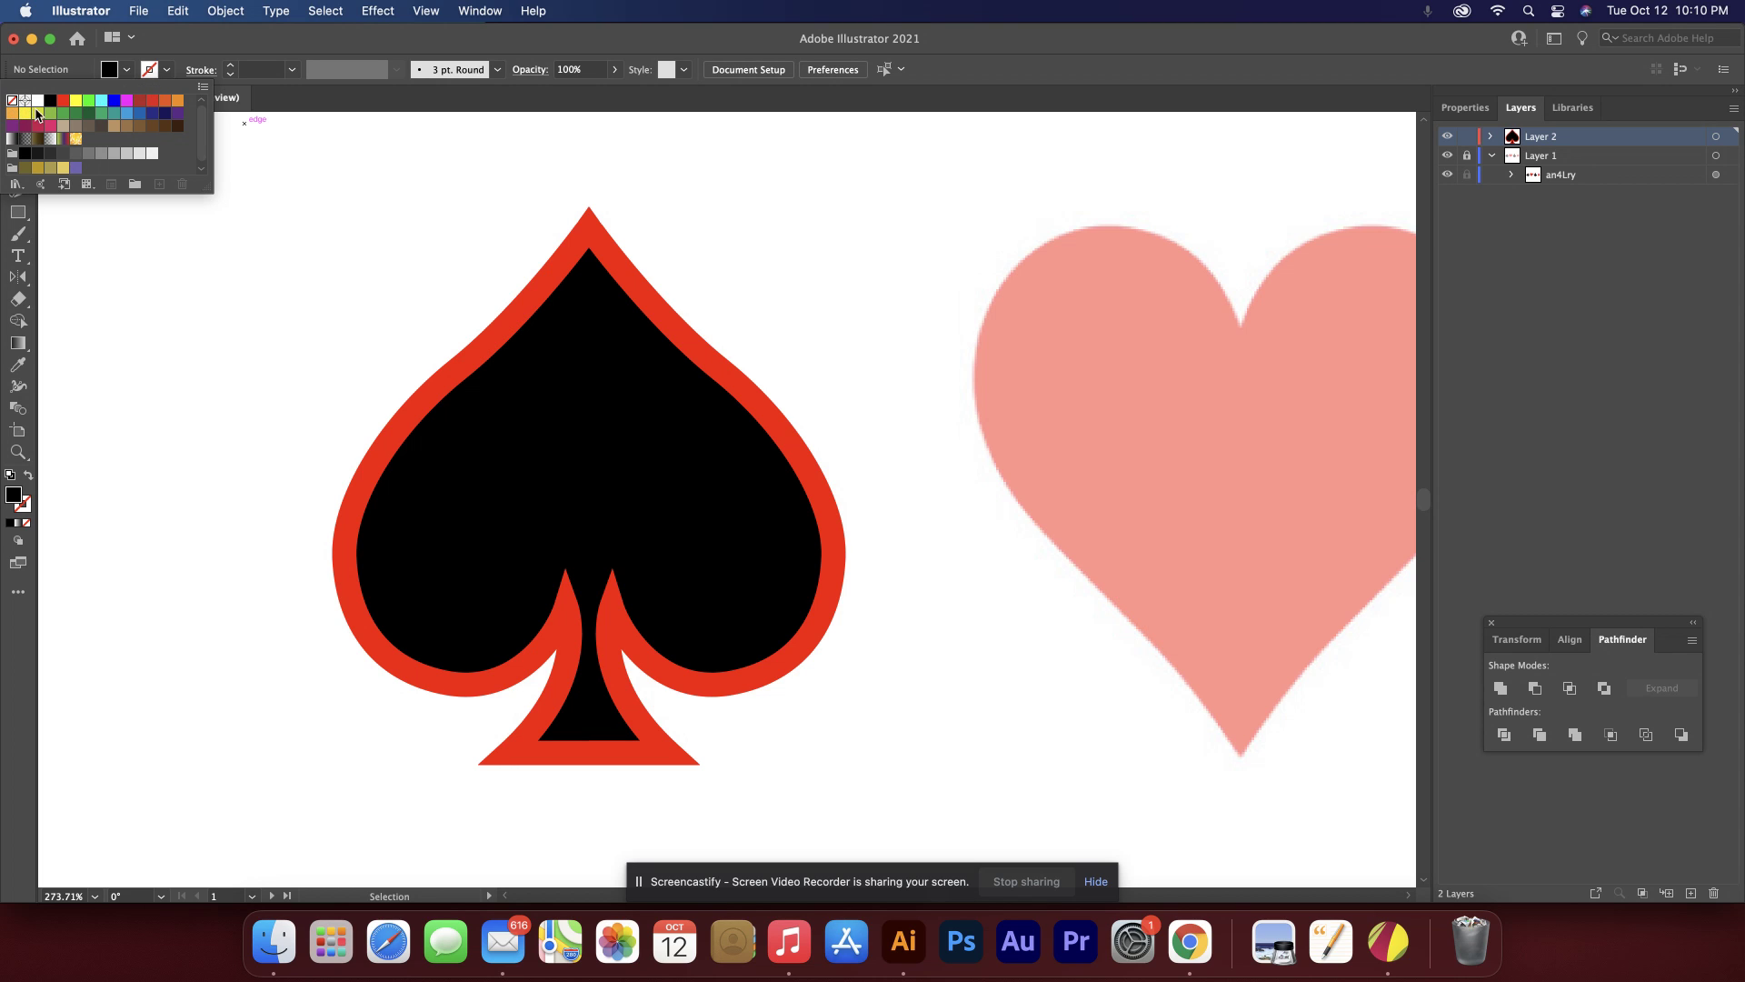
{"action": "left_click", "coordinate": [511, 325]}
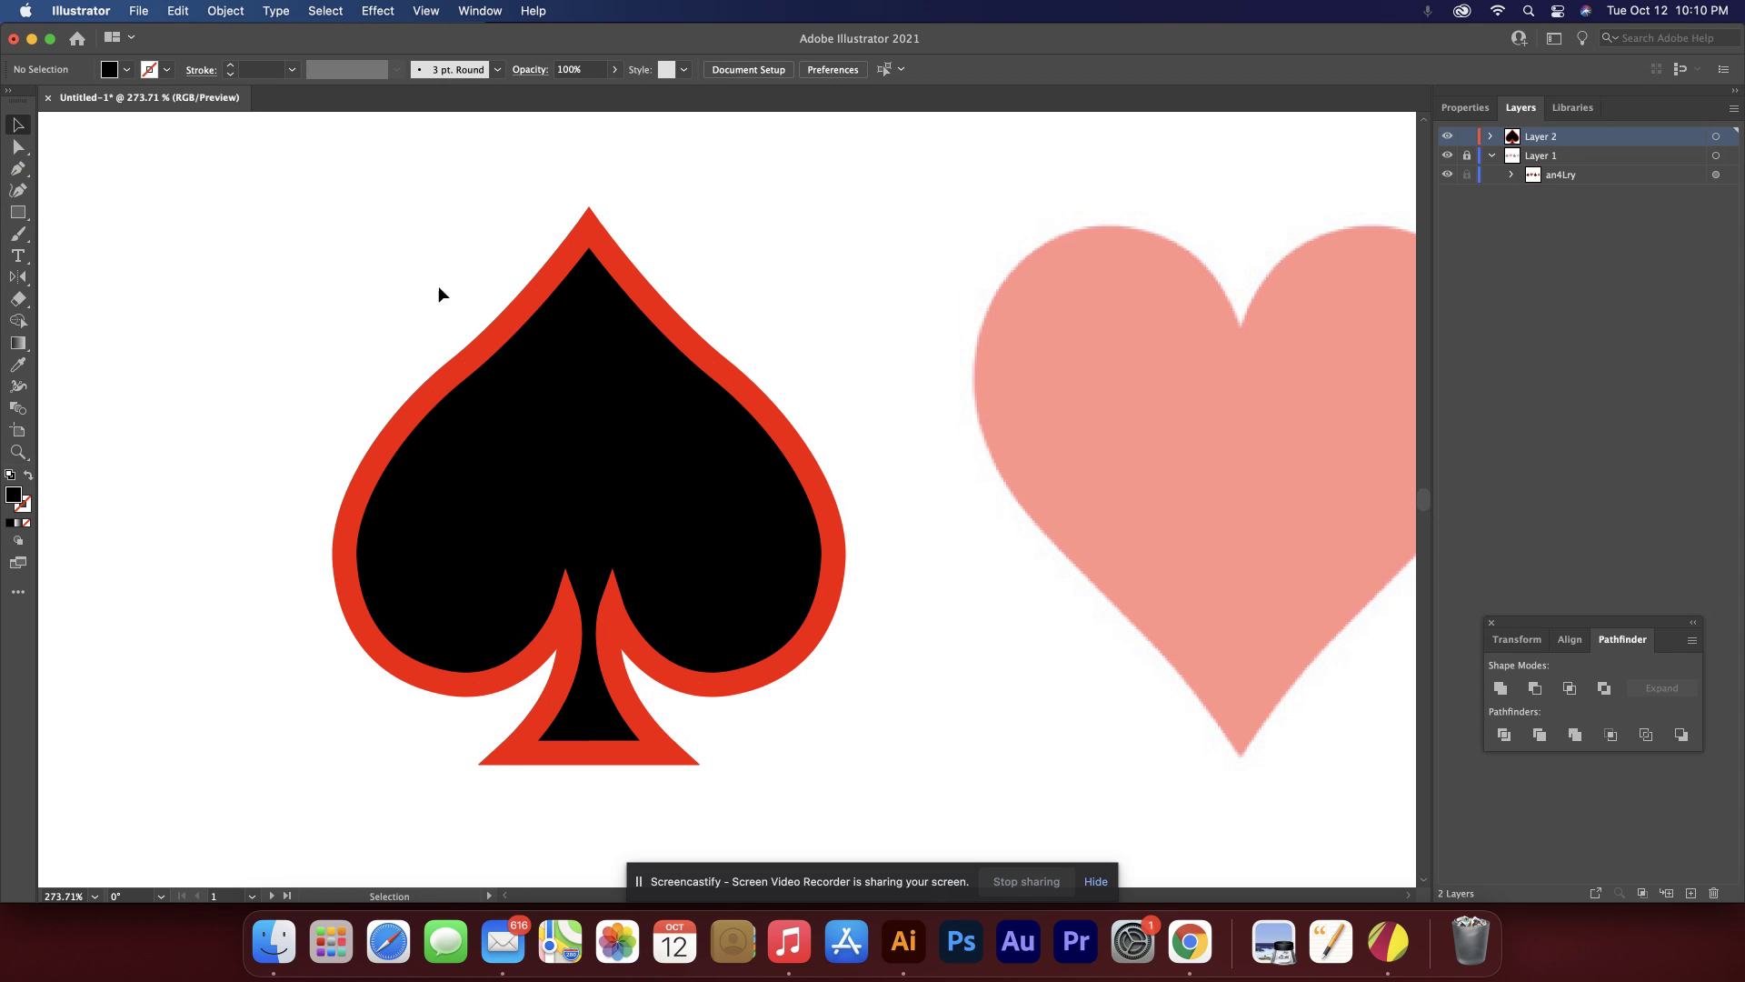
{"action": "left_click", "coordinate": [167, 70]}
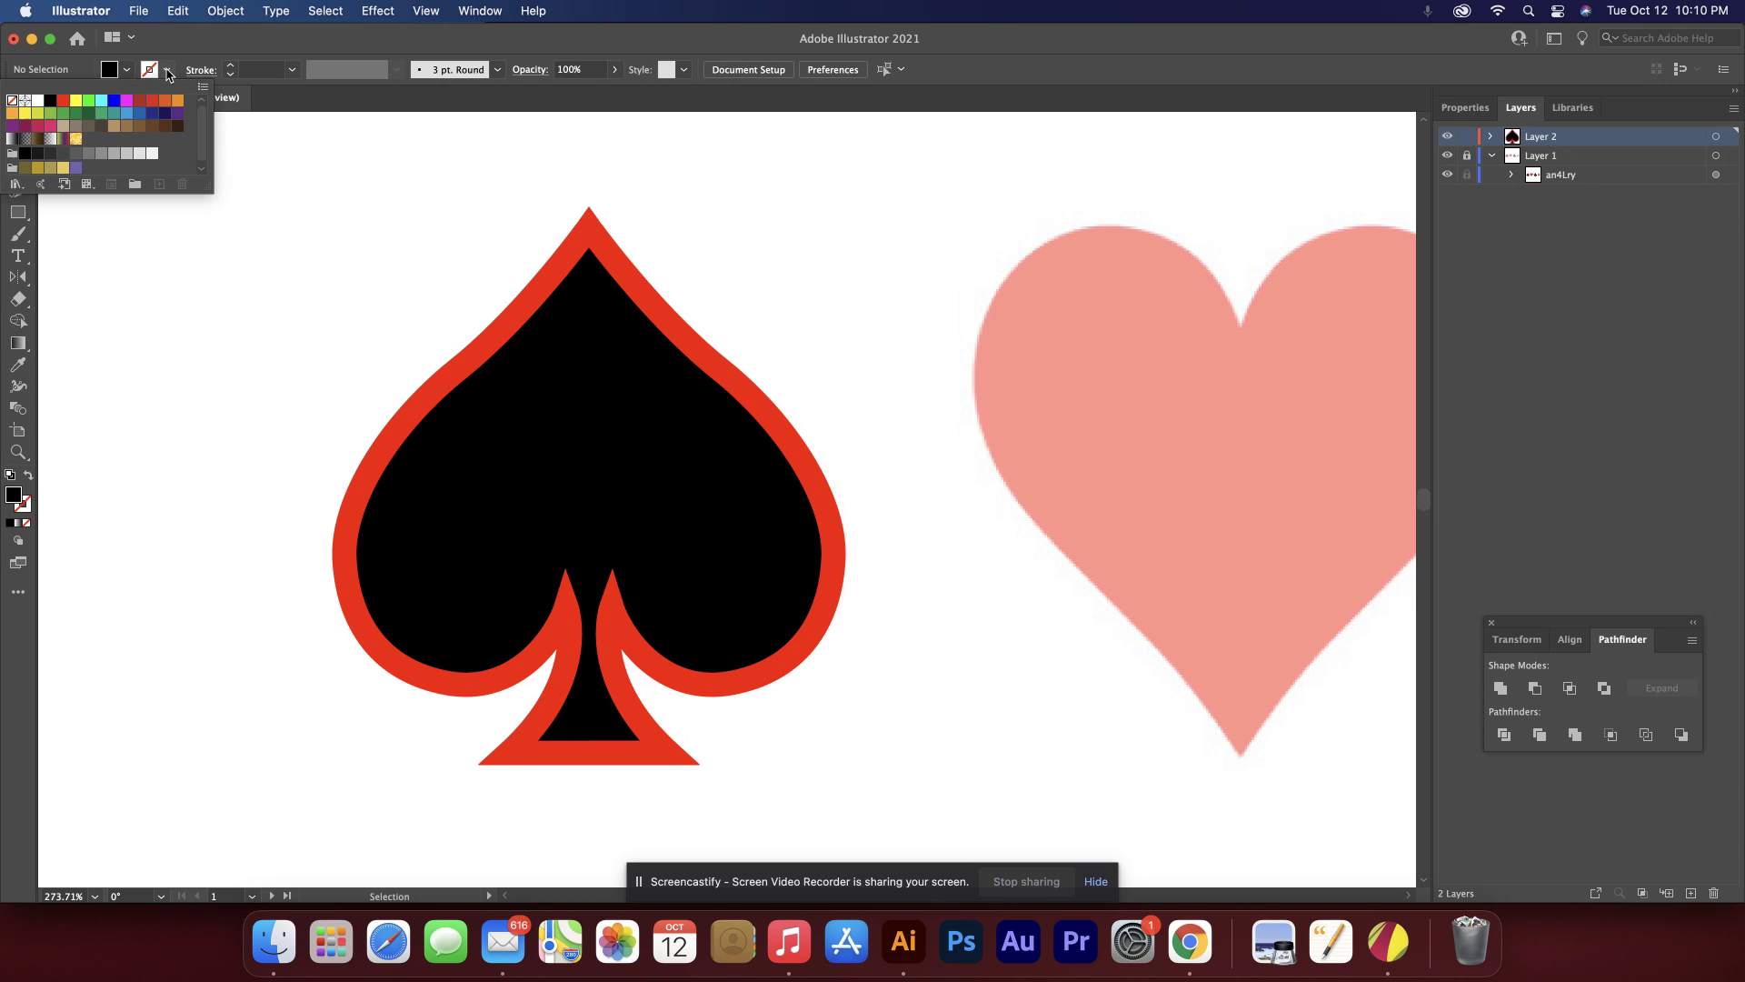
{"action": "left_click", "coordinate": [50, 100]}
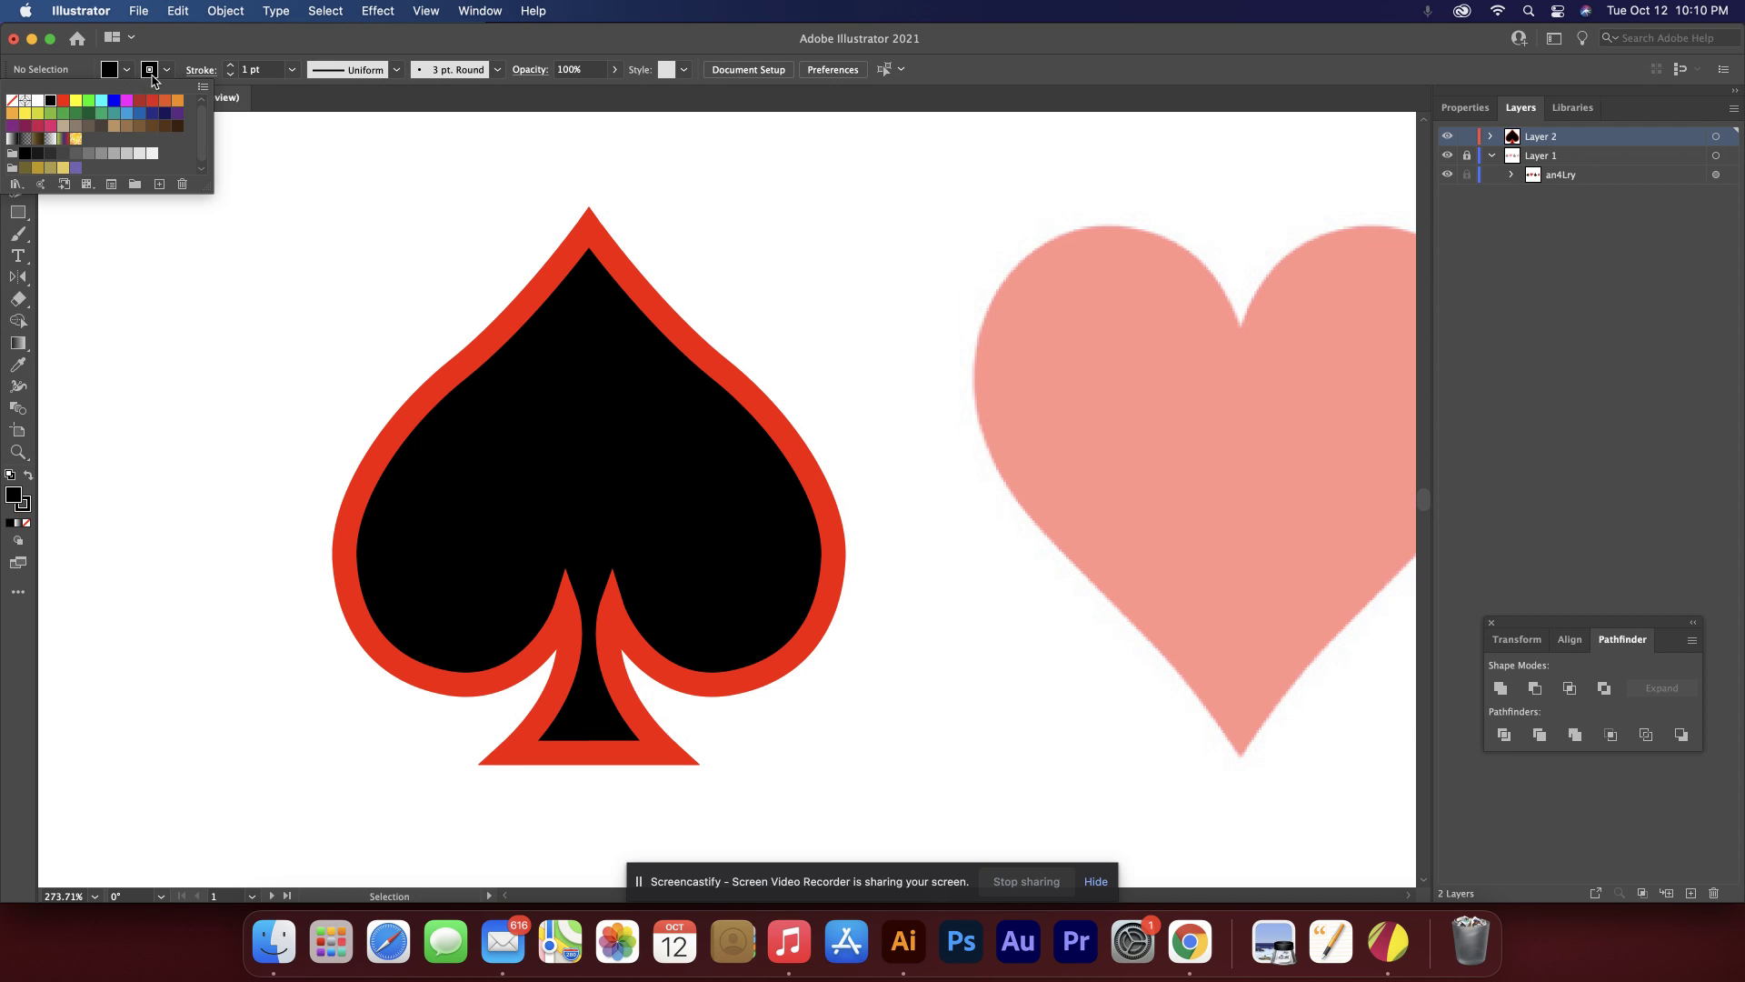
{"action": "left_click", "coordinate": [392, 235]}
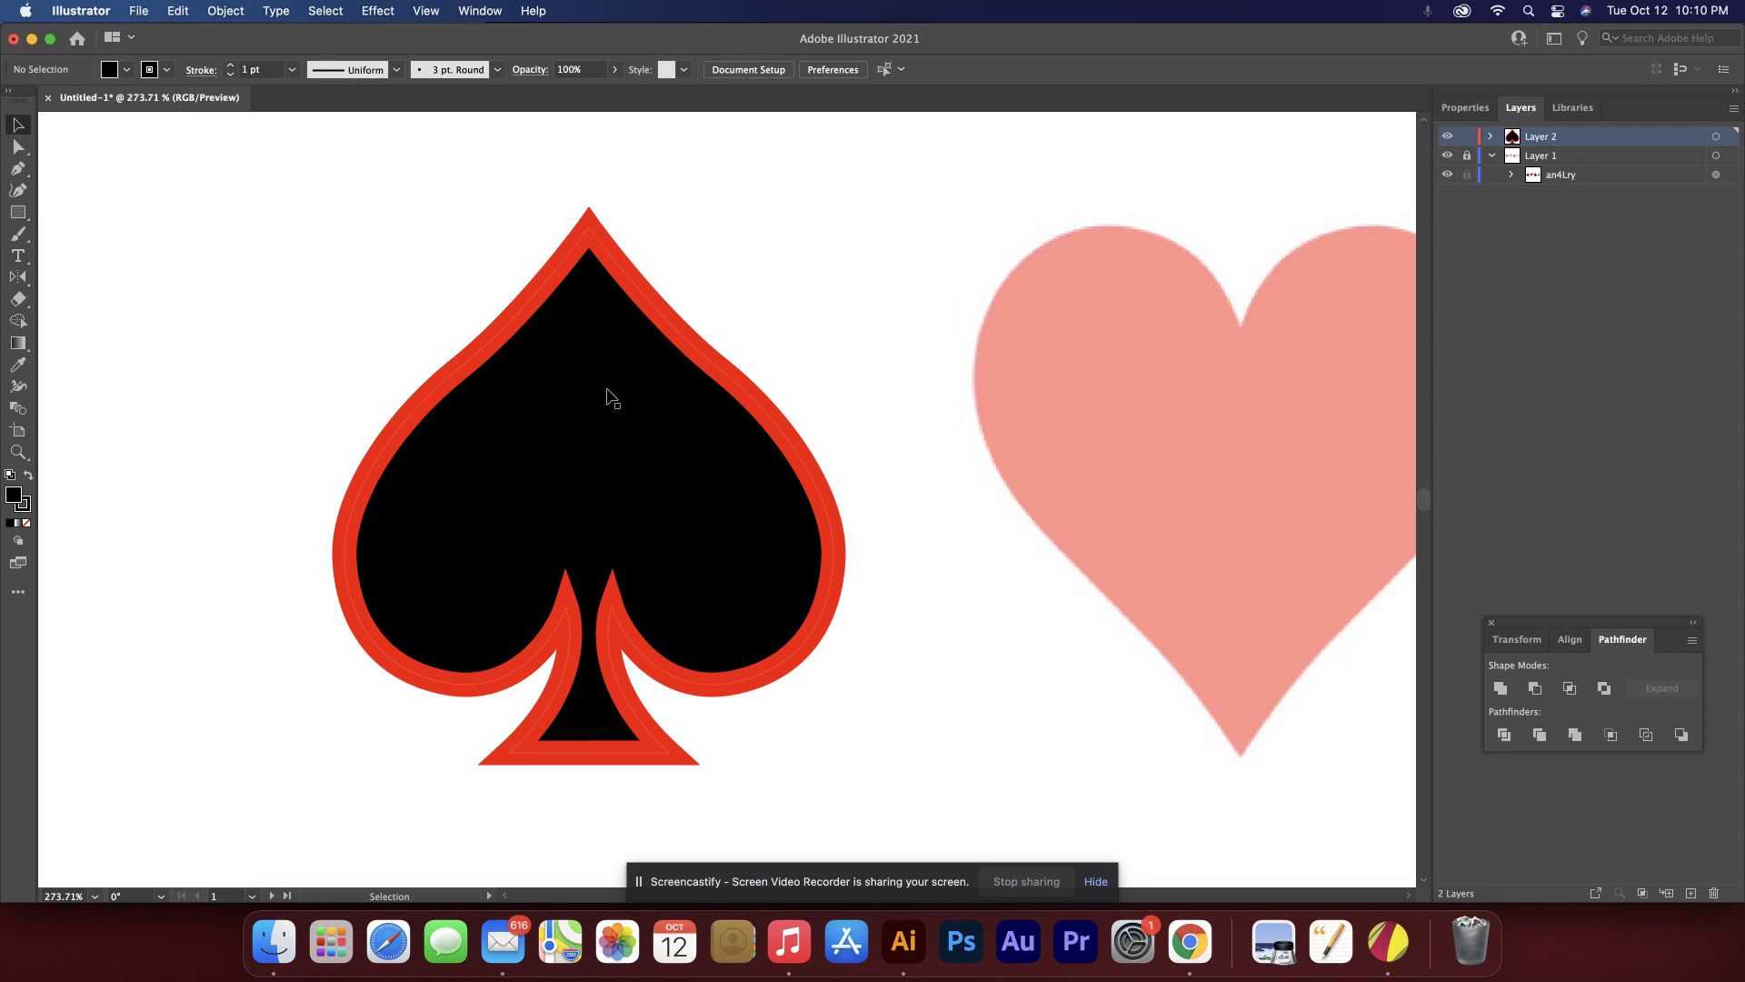
Set the spade's stroke to None so it is plain solid black.
{"action": "left_click_drag", "start_coordinate": [456, 271], "coordinate": [751, 670]}
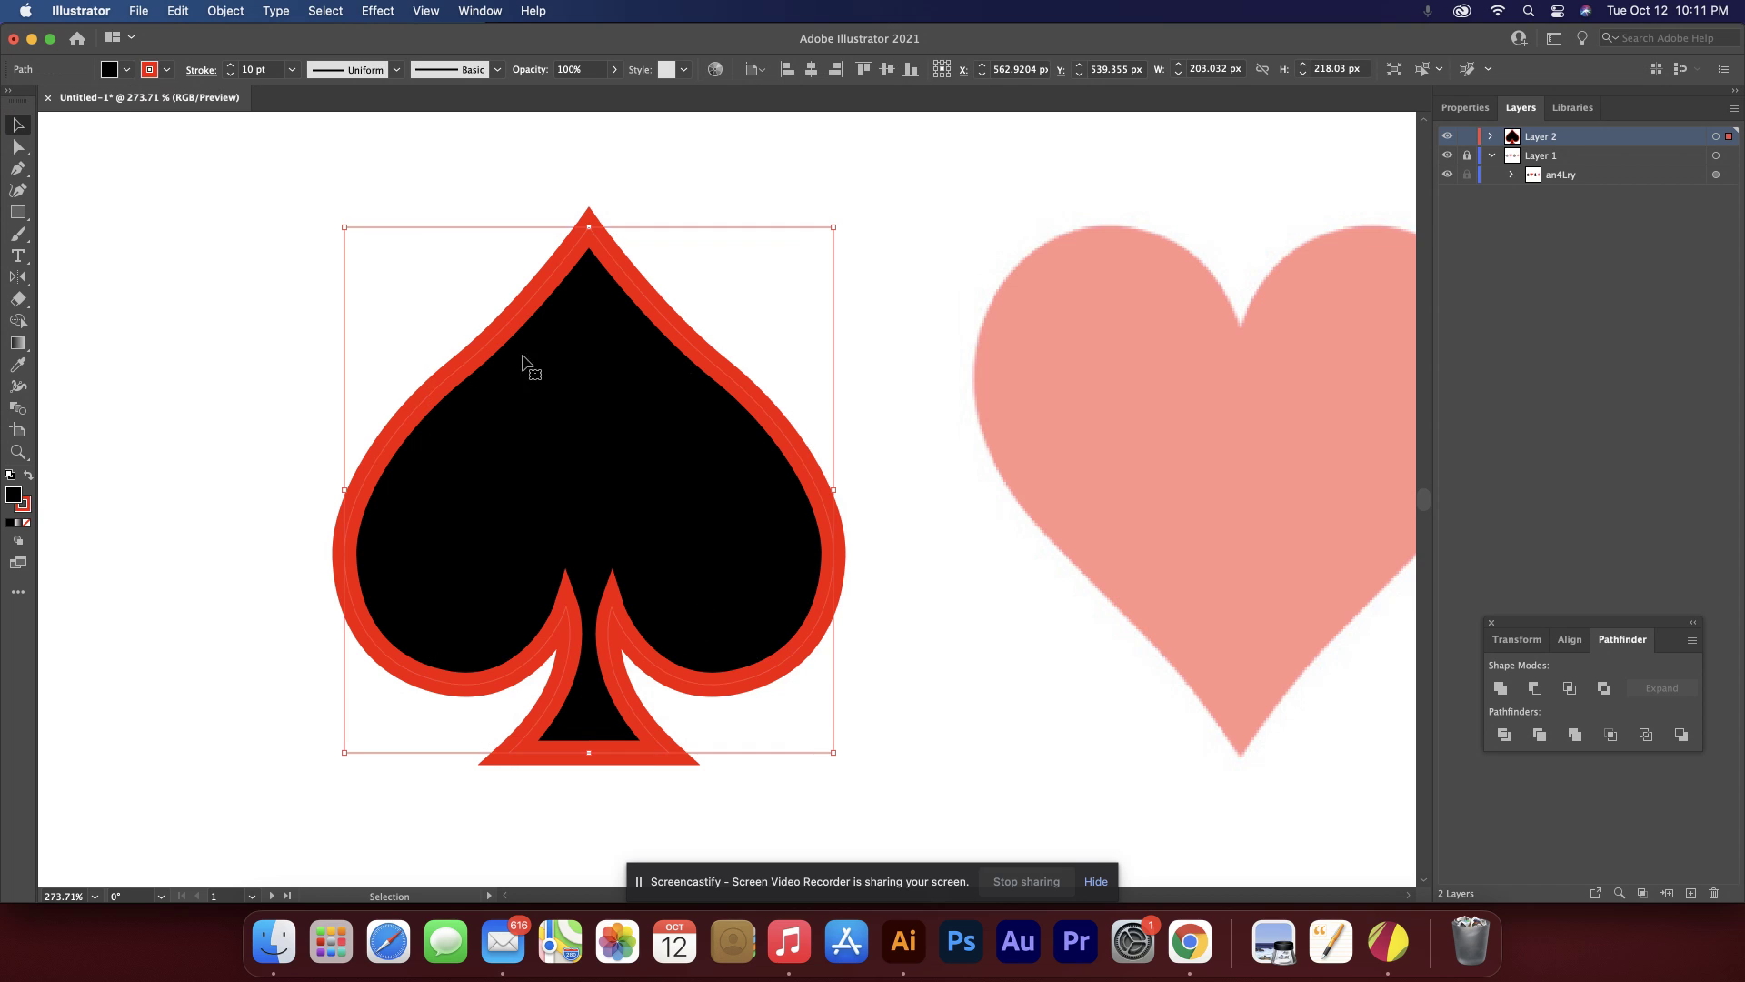
{"action": "left_click", "coordinate": [166, 70]}
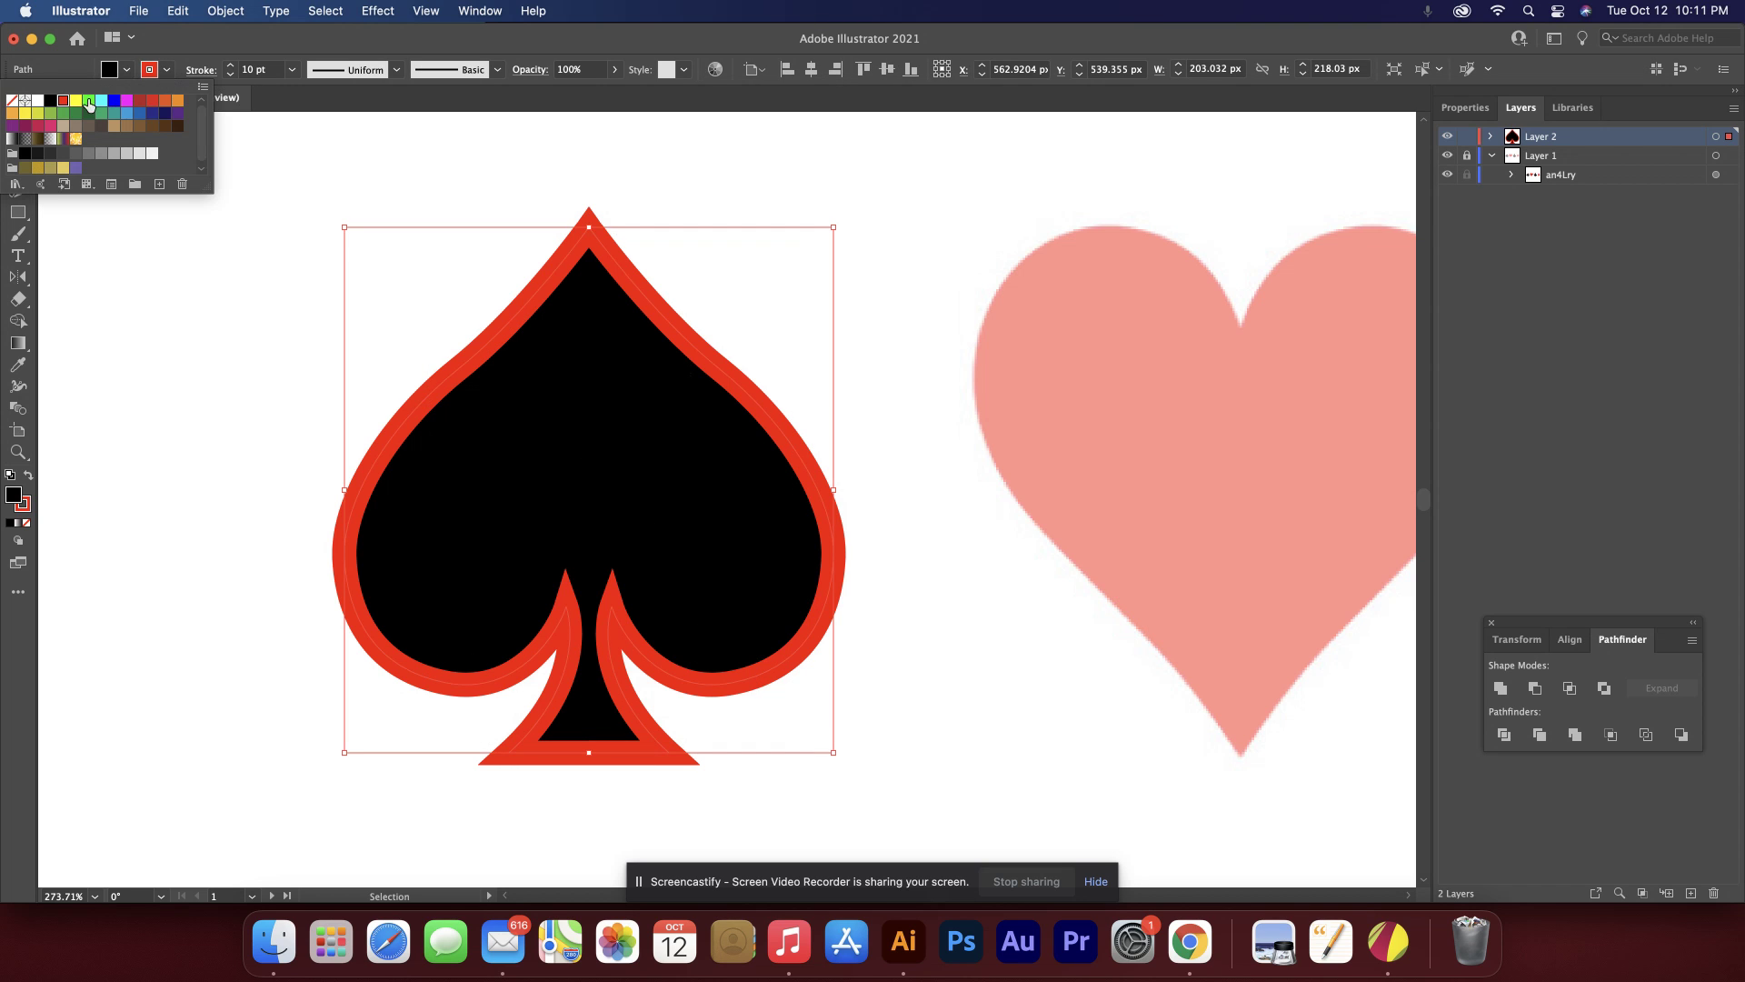
{"action": "left_click", "coordinate": [10, 102]}
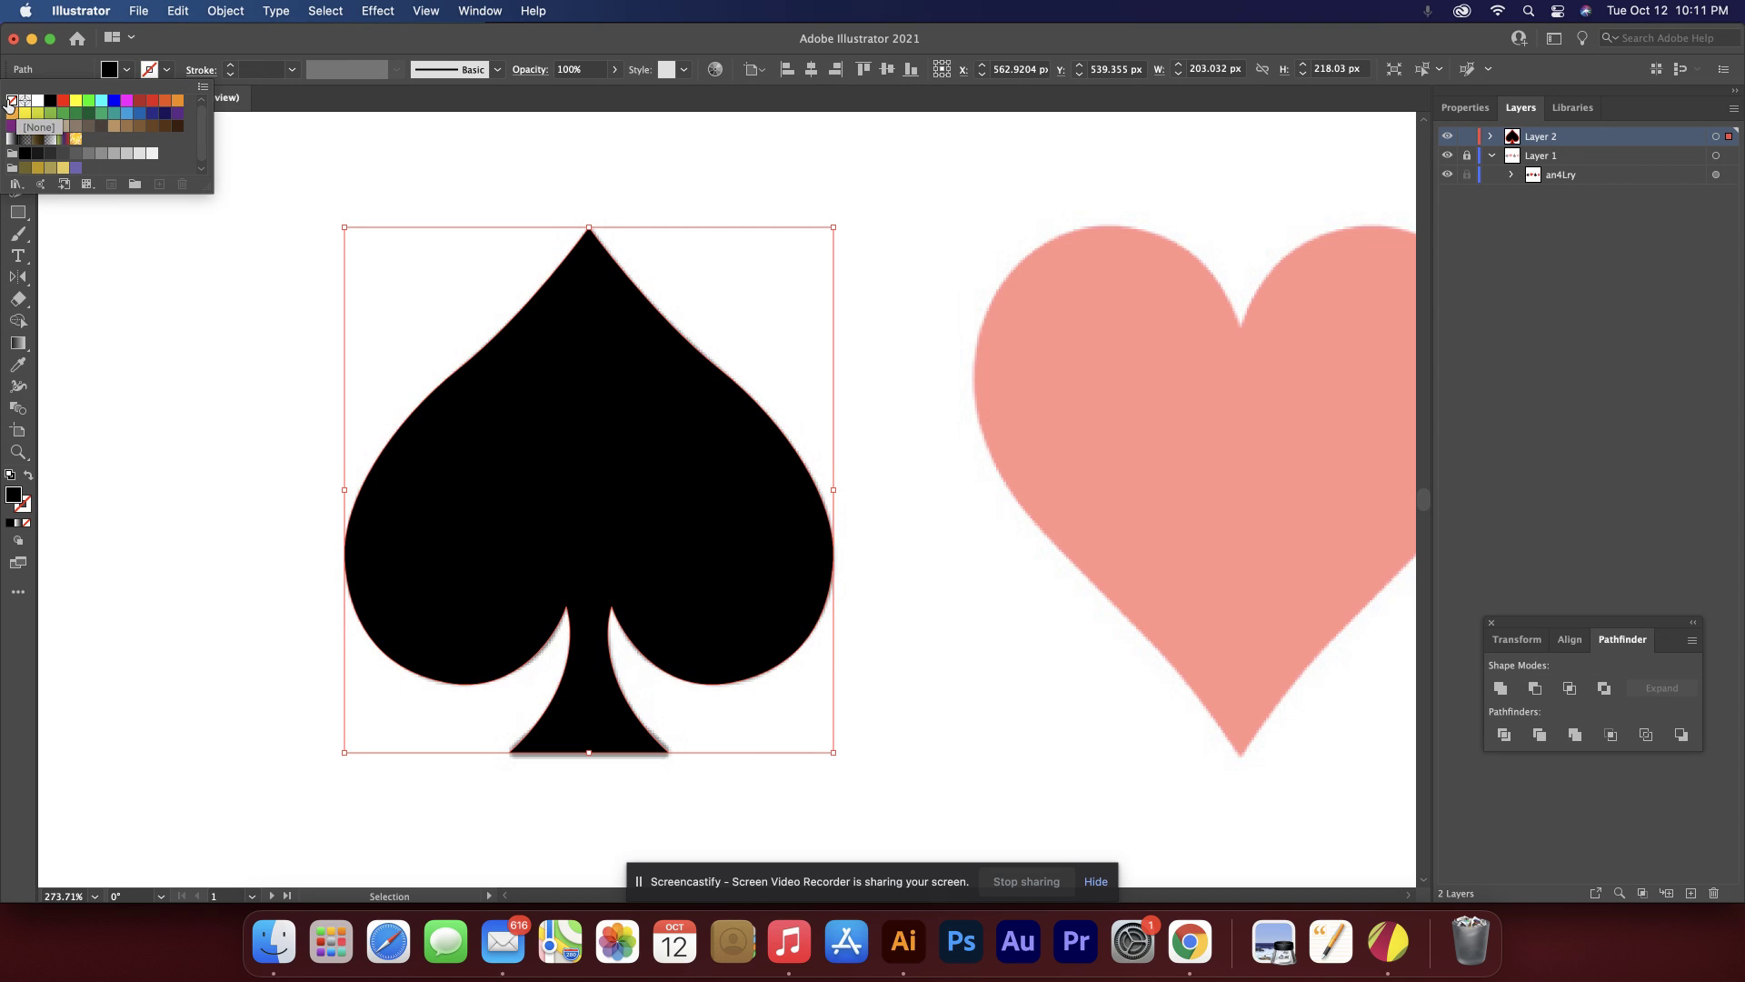
{"action": "left_click", "coordinate": [213, 363]}
{"action": "left_click", "coordinate": [929, 544]}
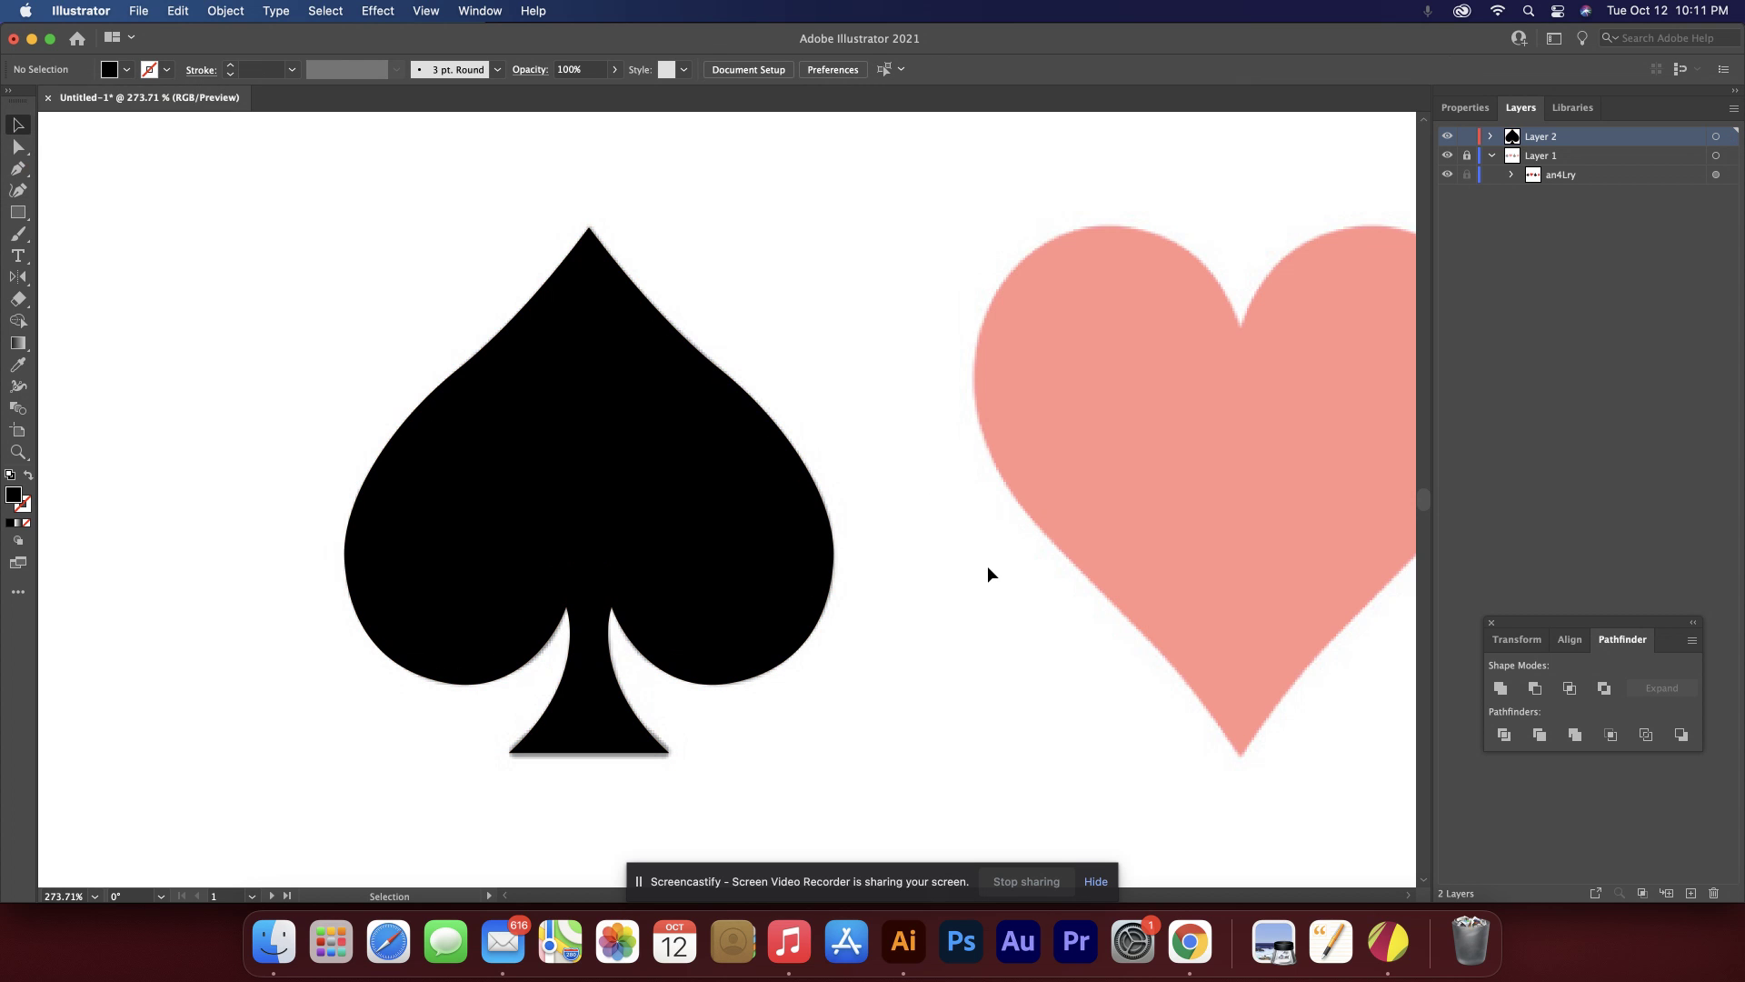
Pick the Curvature tool and set the fill colour to red.
{"action": "scroll", "coordinate": [1054, 589], "scroll_direction": "right", "scroll_amount": 5}
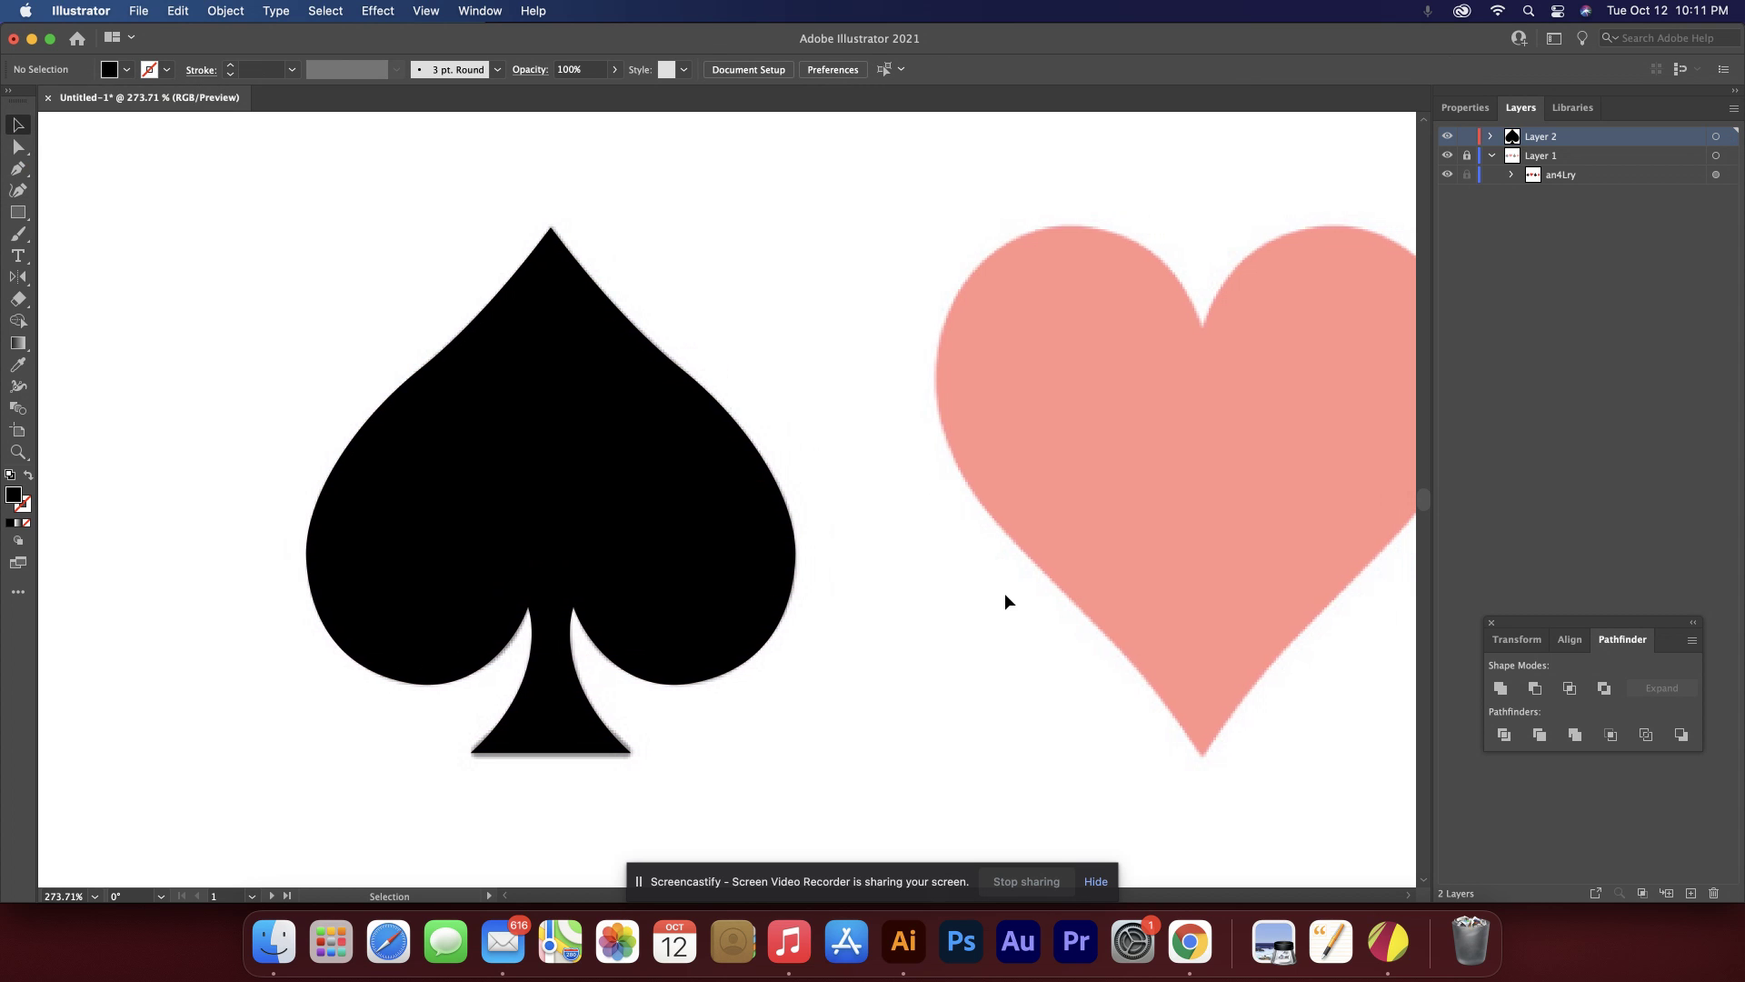
{"action": "scroll", "coordinate": [1003, 595], "scroll_direction": "right", "scroll_amount": 8}
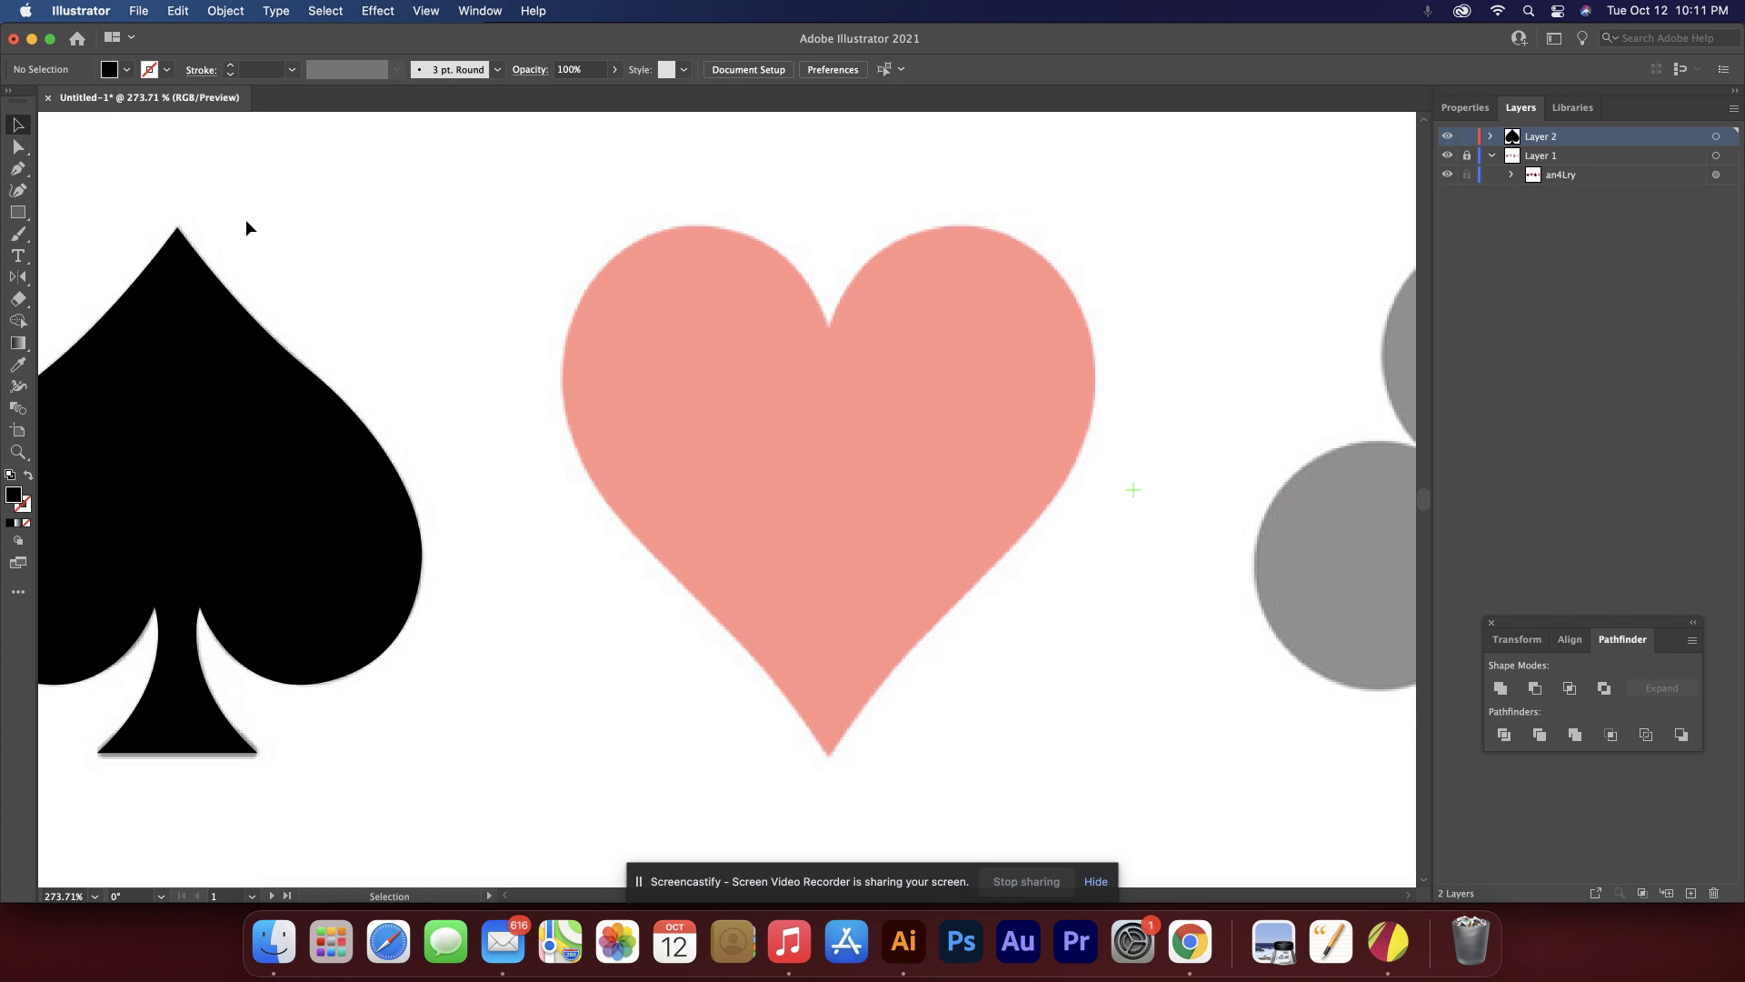
{"action": "left_click", "coordinate": [17, 192]}
{"action": "left_click", "coordinate": [127, 70]}
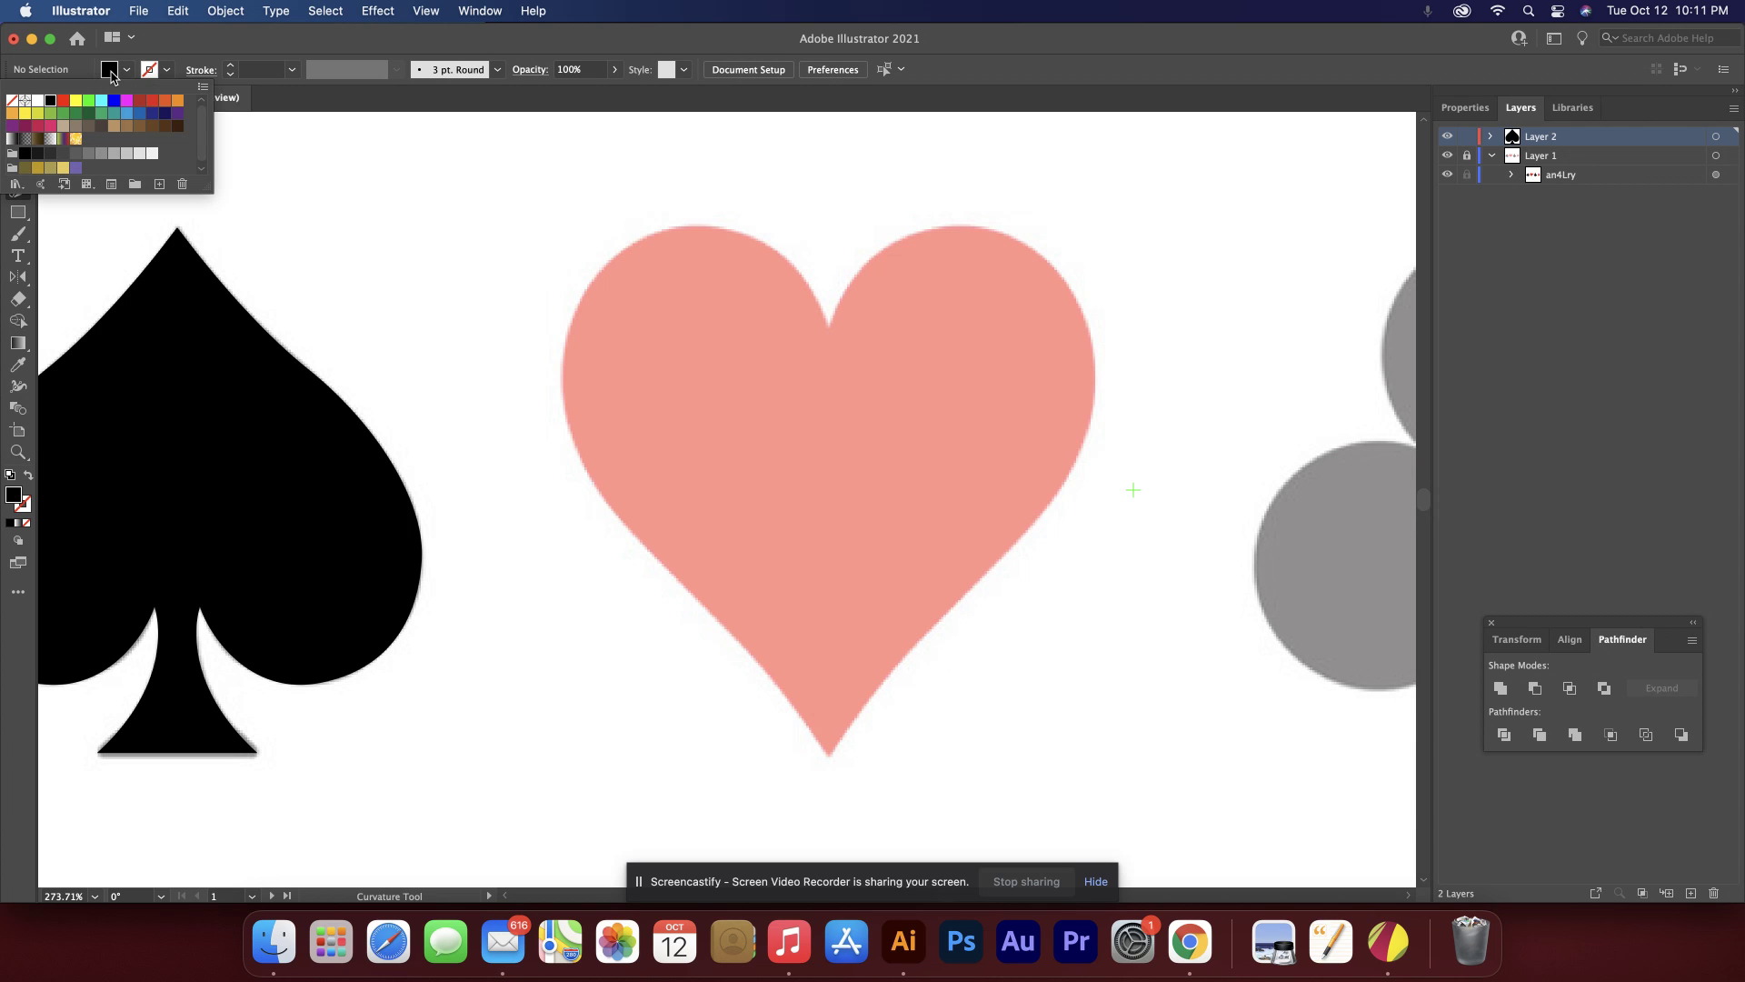
{"action": "left_click", "coordinate": [63, 100]}
{"action": "left_click", "coordinate": [831, 331]}
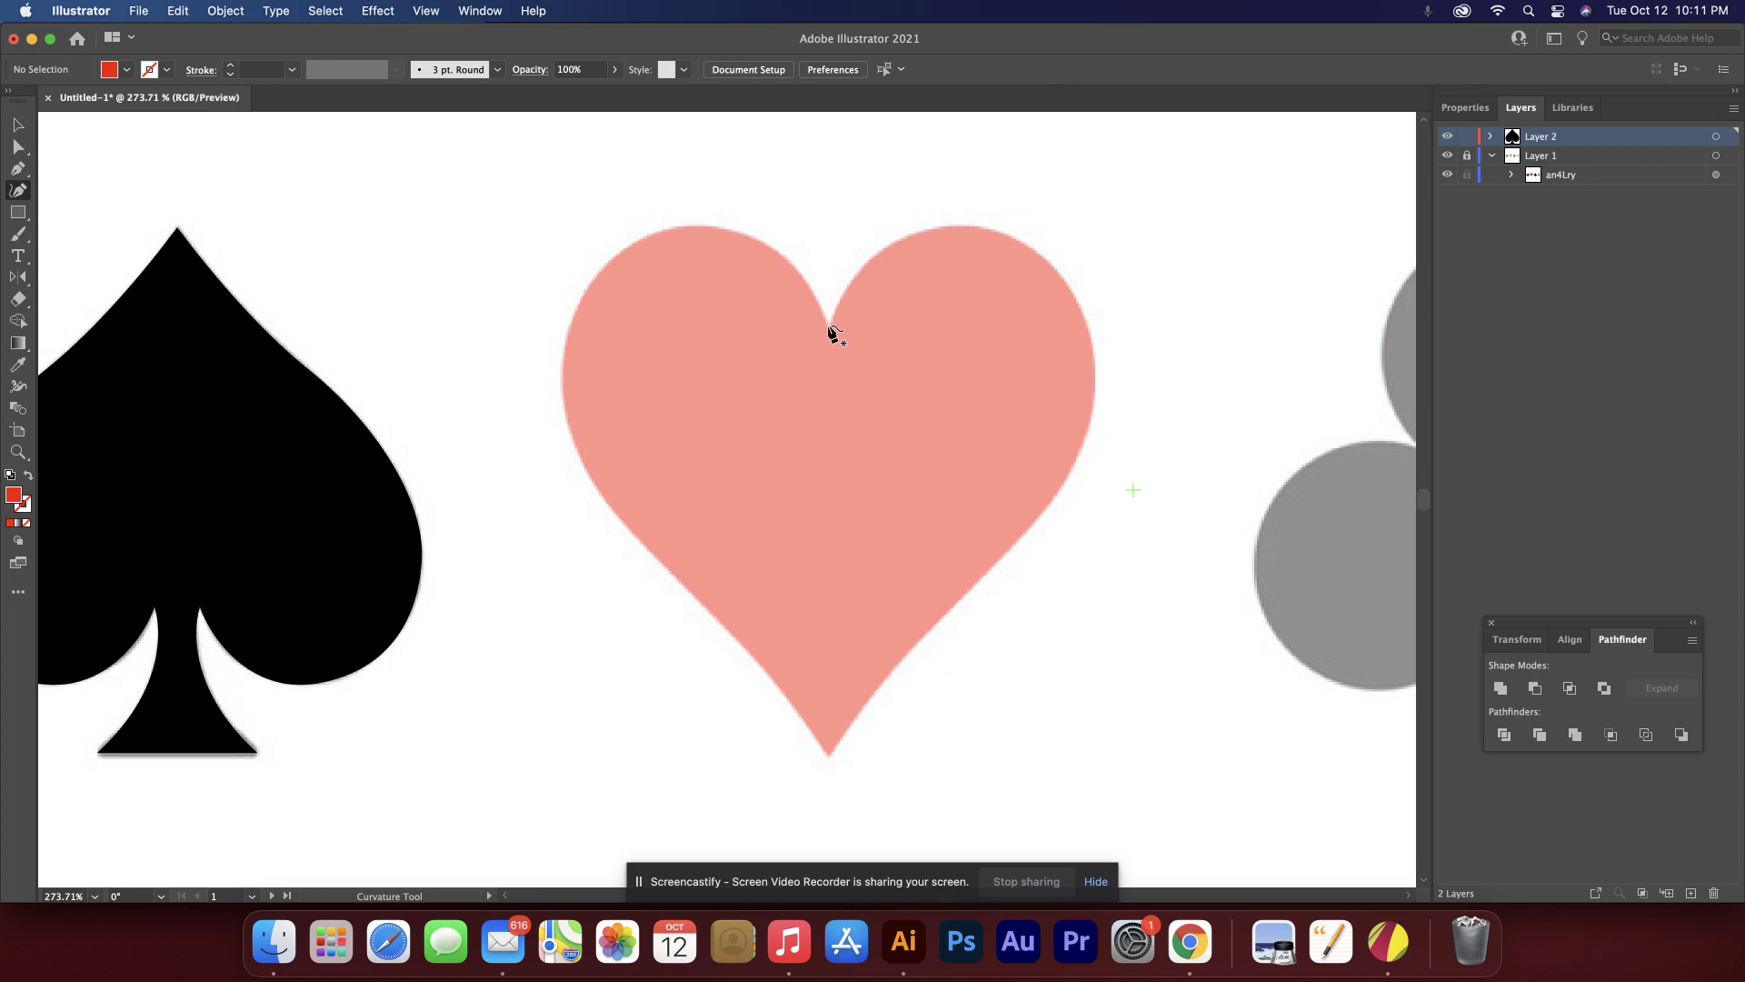
Start a curvature path from the heart's top notch, then abandon it.
{"action": "left_click", "coordinate": [828, 325]}
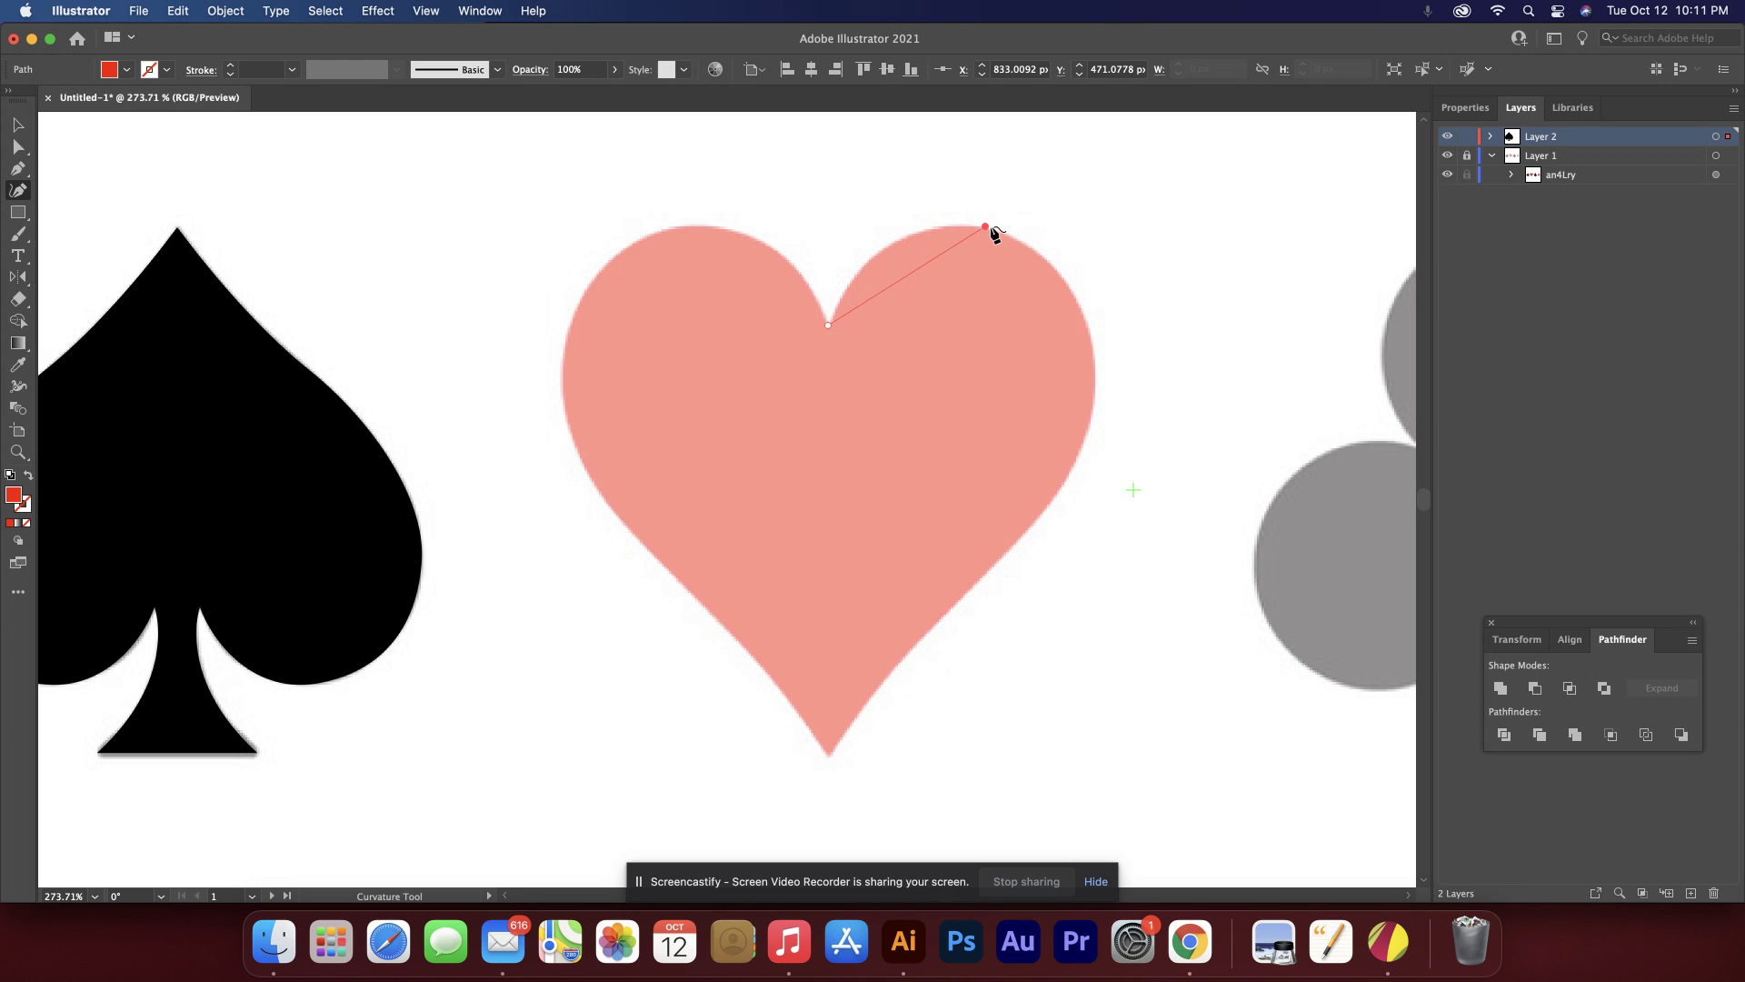
{"action": "left_click", "coordinate": [1069, 233]}
{"action": "left_click_drag", "start_coordinate": [1069, 233], "coordinate": [886, 253]}
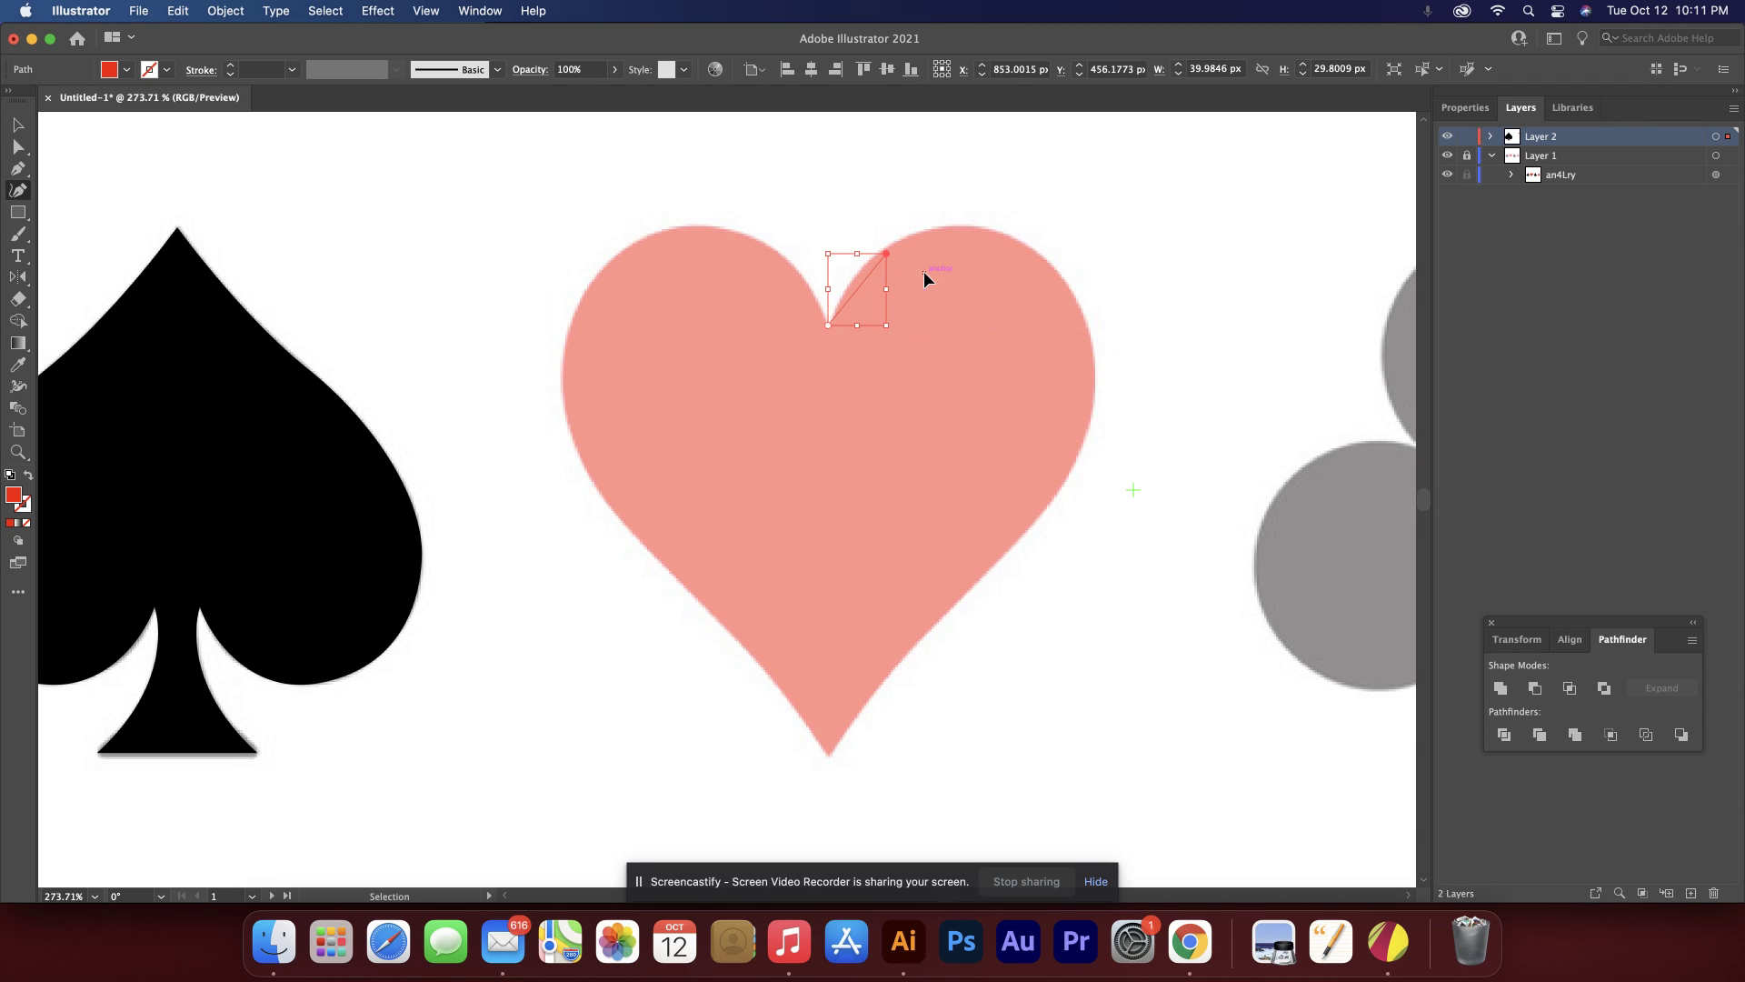
{"action": "key", "text": "Escape"}
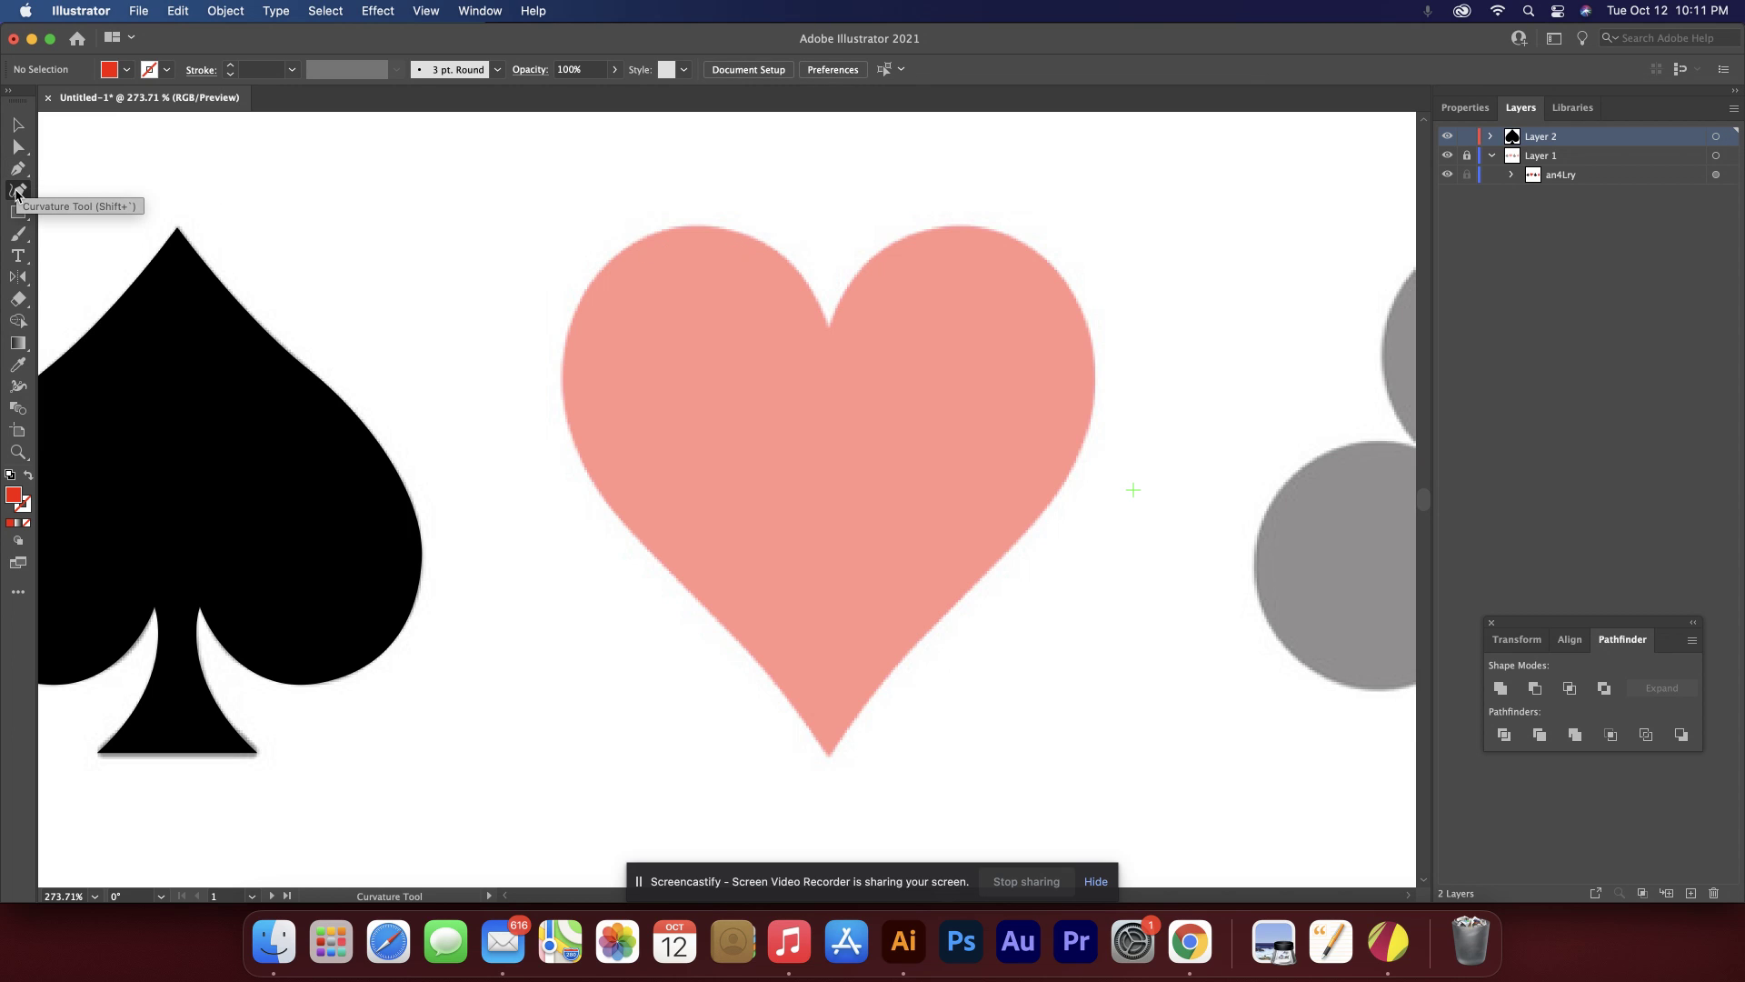
Trace the heart's right half with the Pen tool, from the top notch to the bottom tip.
{"action": "left_click", "coordinate": [17, 168]}
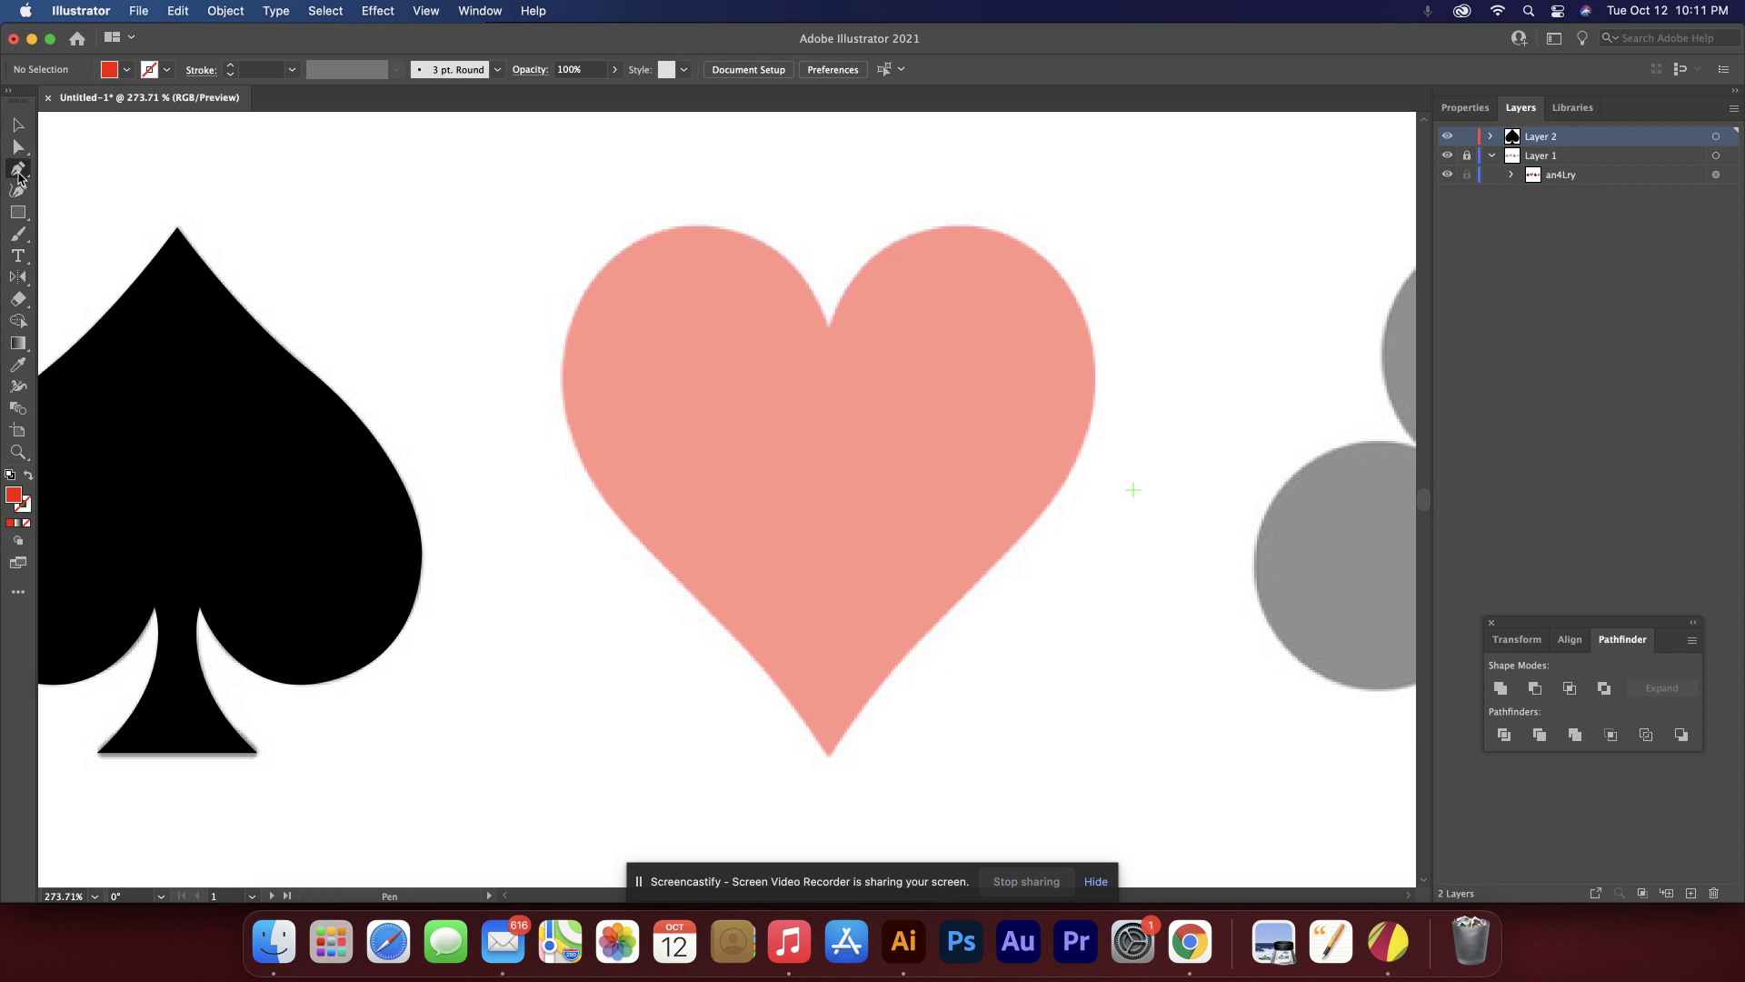
{"action": "left_click", "coordinate": [828, 326]}
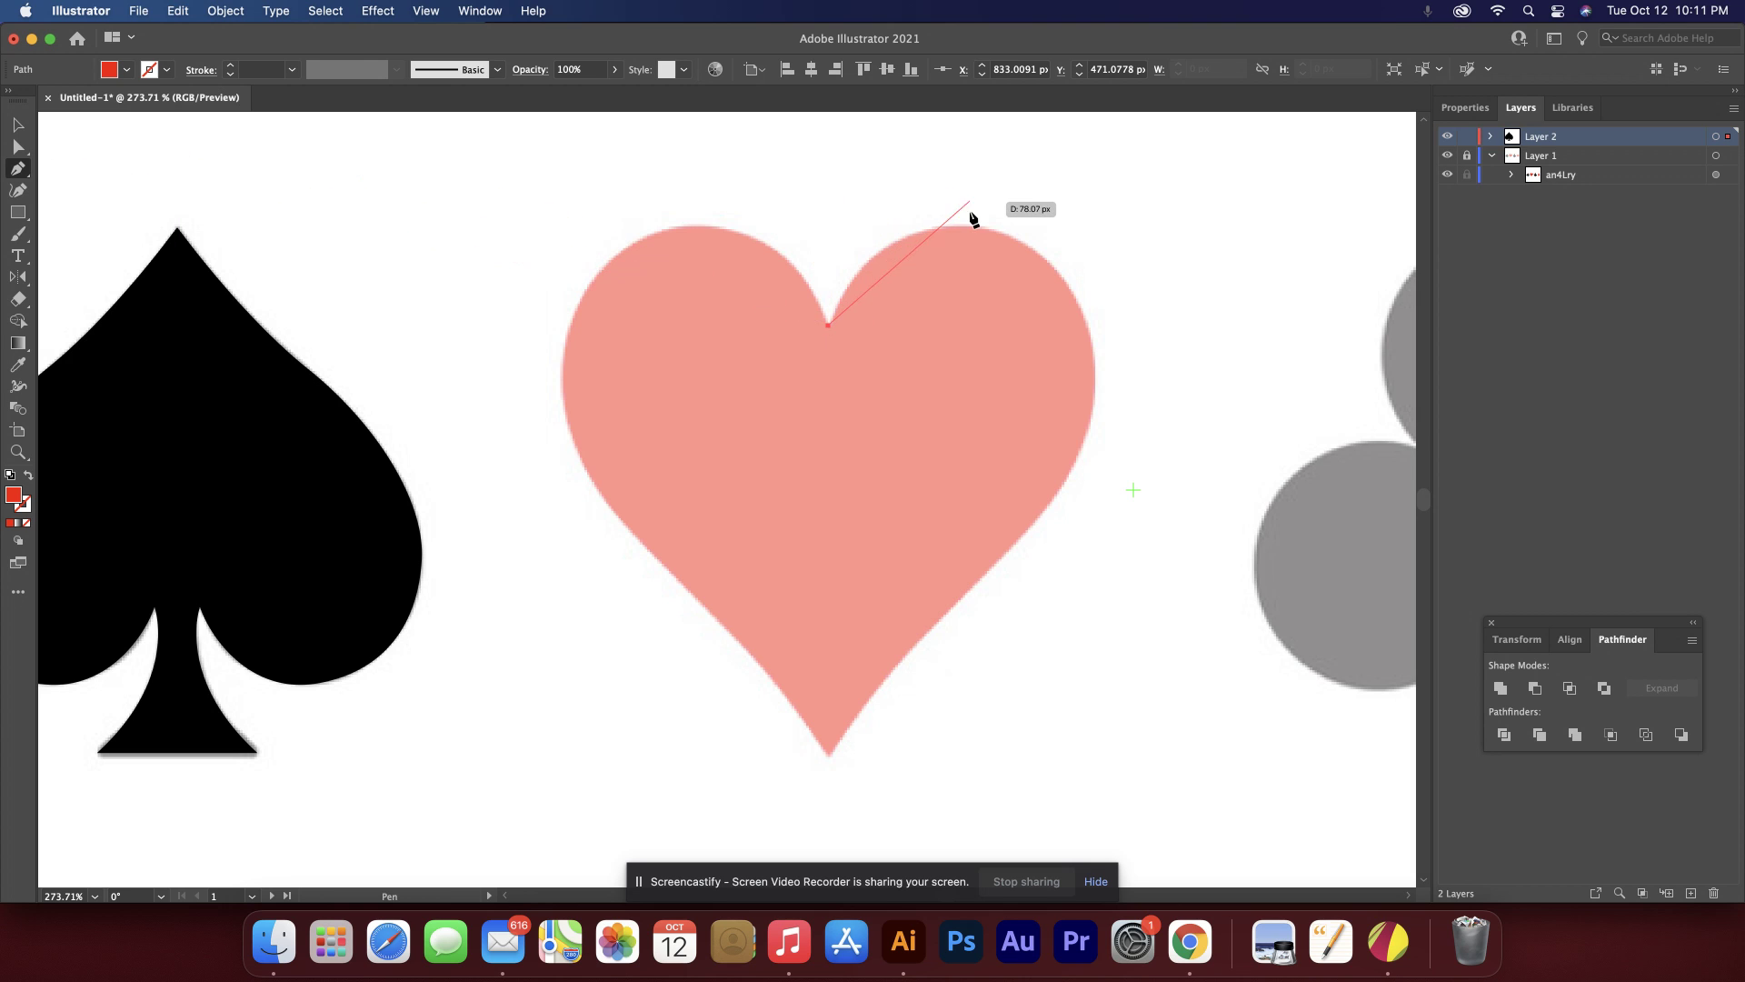
{"action": "left_click_drag", "start_coordinate": [967, 227], "coordinate": [1067, 238]}
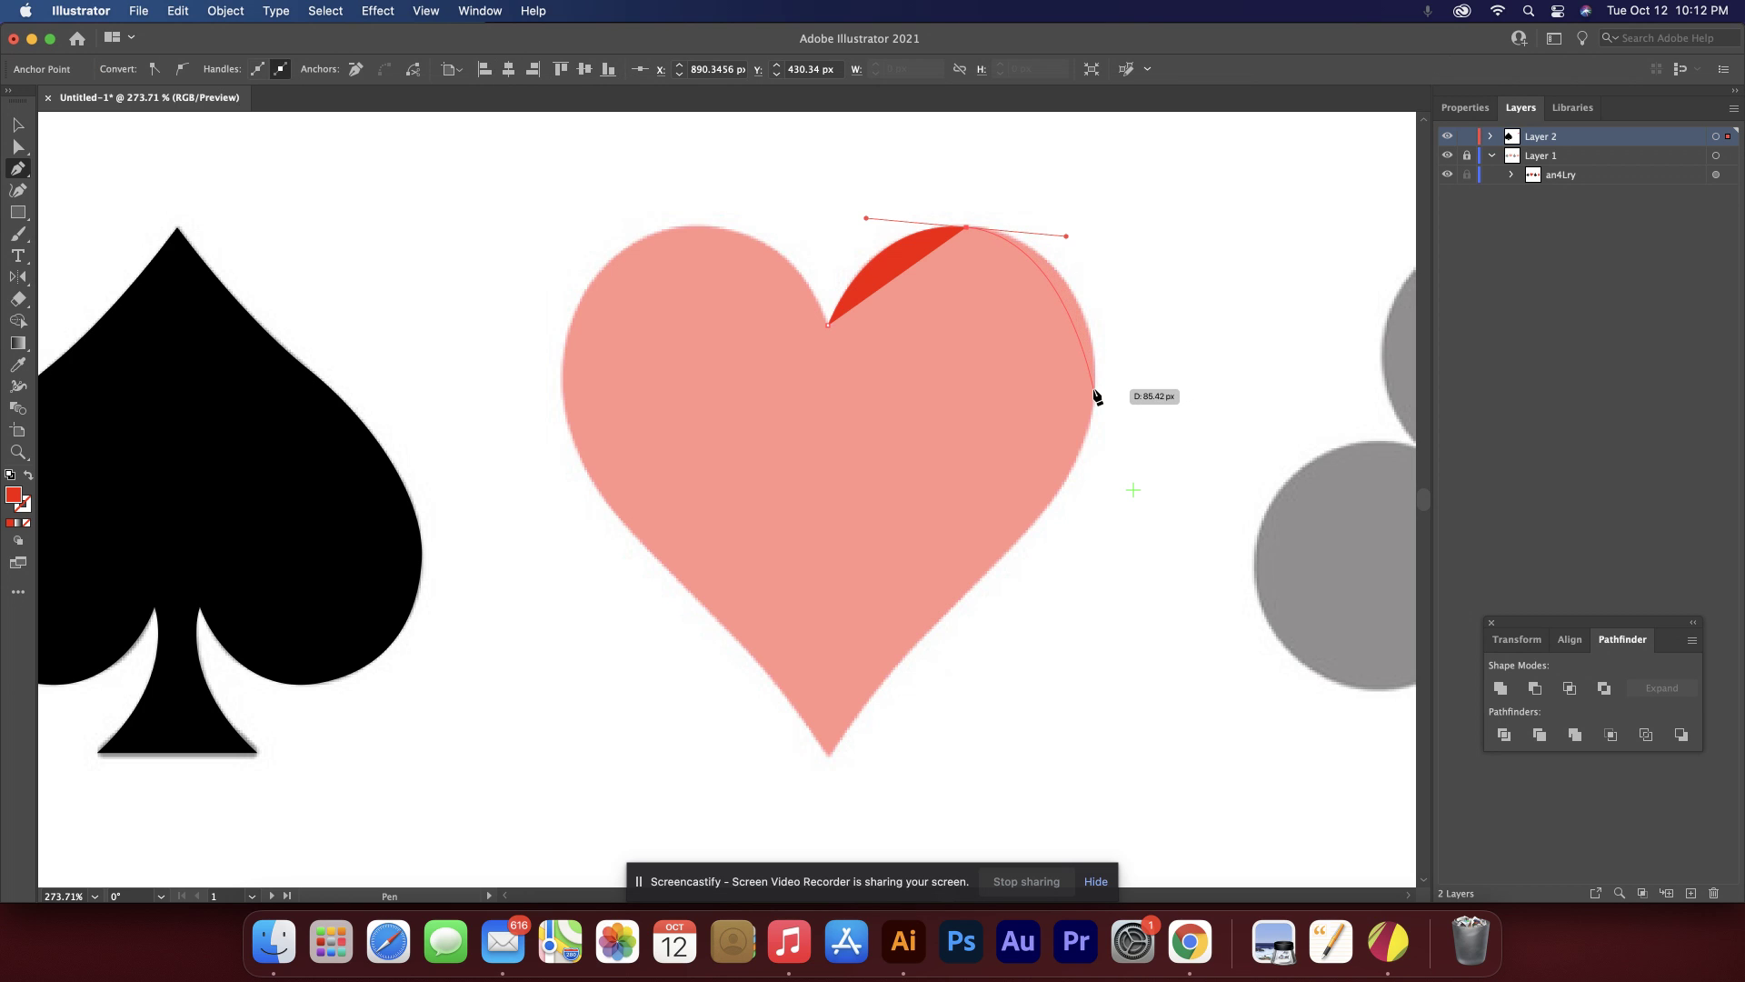
{"action": "left_click_drag", "start_coordinate": [1093, 389], "coordinate": [1087, 422]}
{"action": "left_click_drag", "start_coordinate": [1083, 439], "coordinate": [1084, 440]}
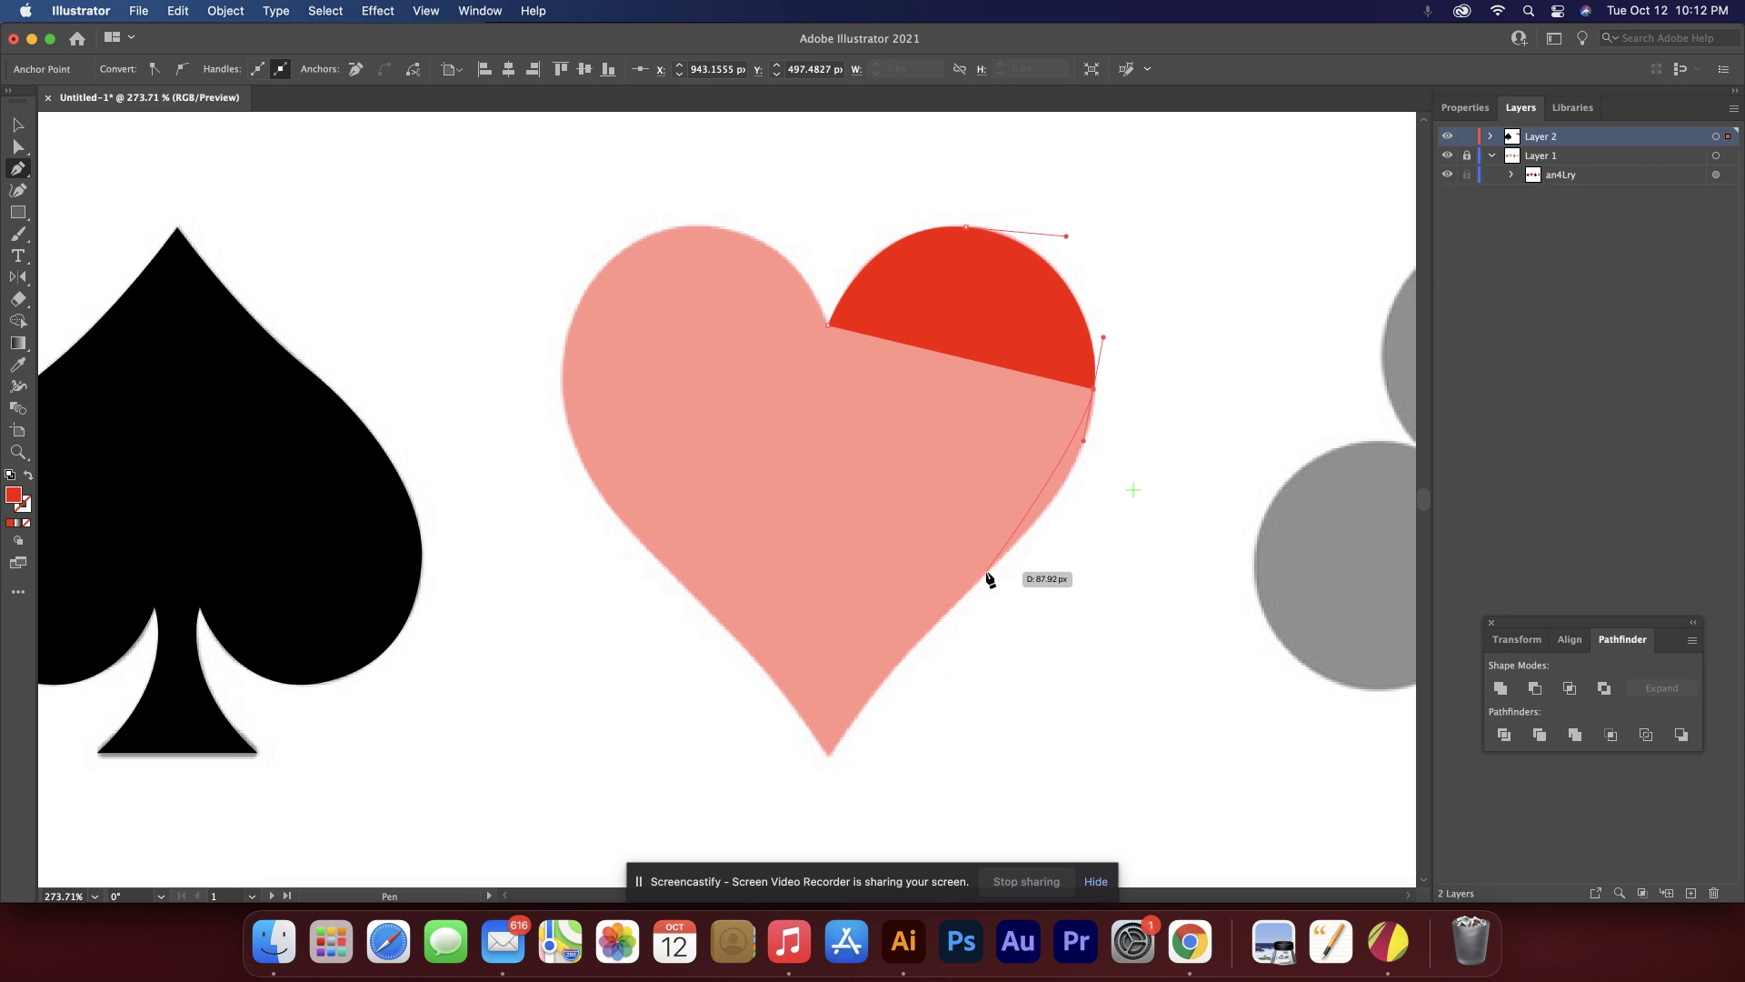
{"action": "left_click_drag", "start_coordinate": [986, 571], "coordinate": [887, 667]}
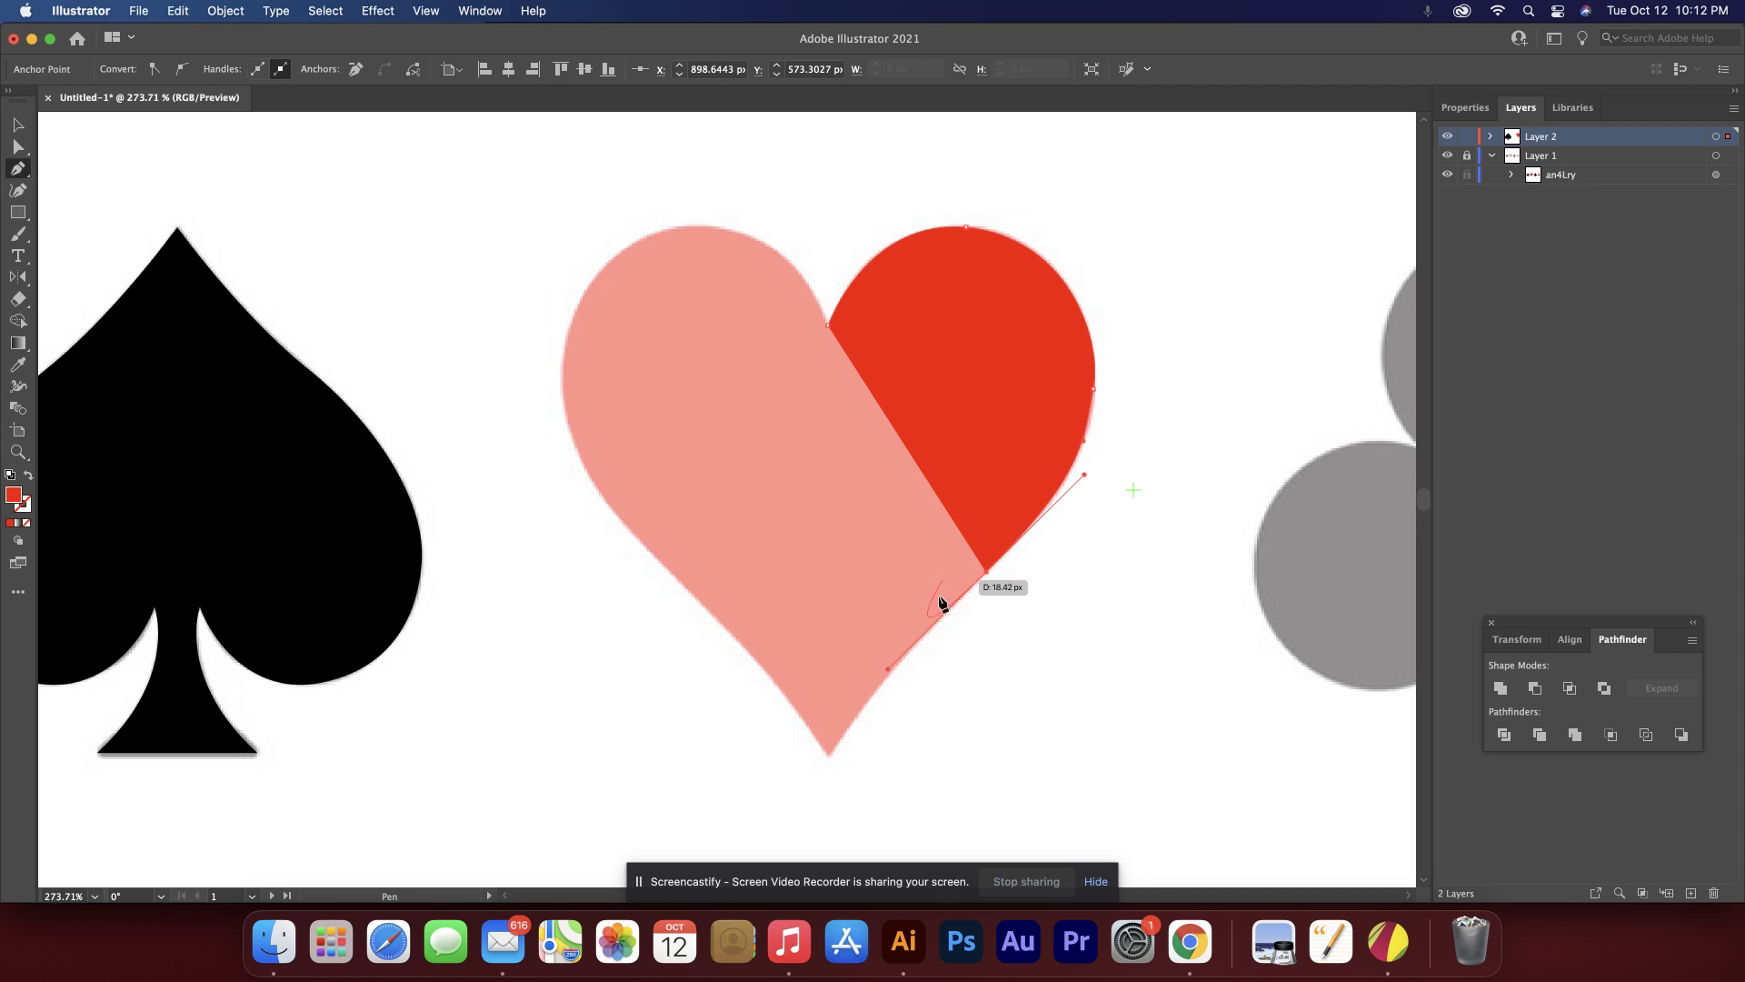
{"action": "left_click", "coordinate": [829, 753]}
{"action": "left_click_drag", "start_coordinate": [824, 765], "coordinate": [809, 775]}
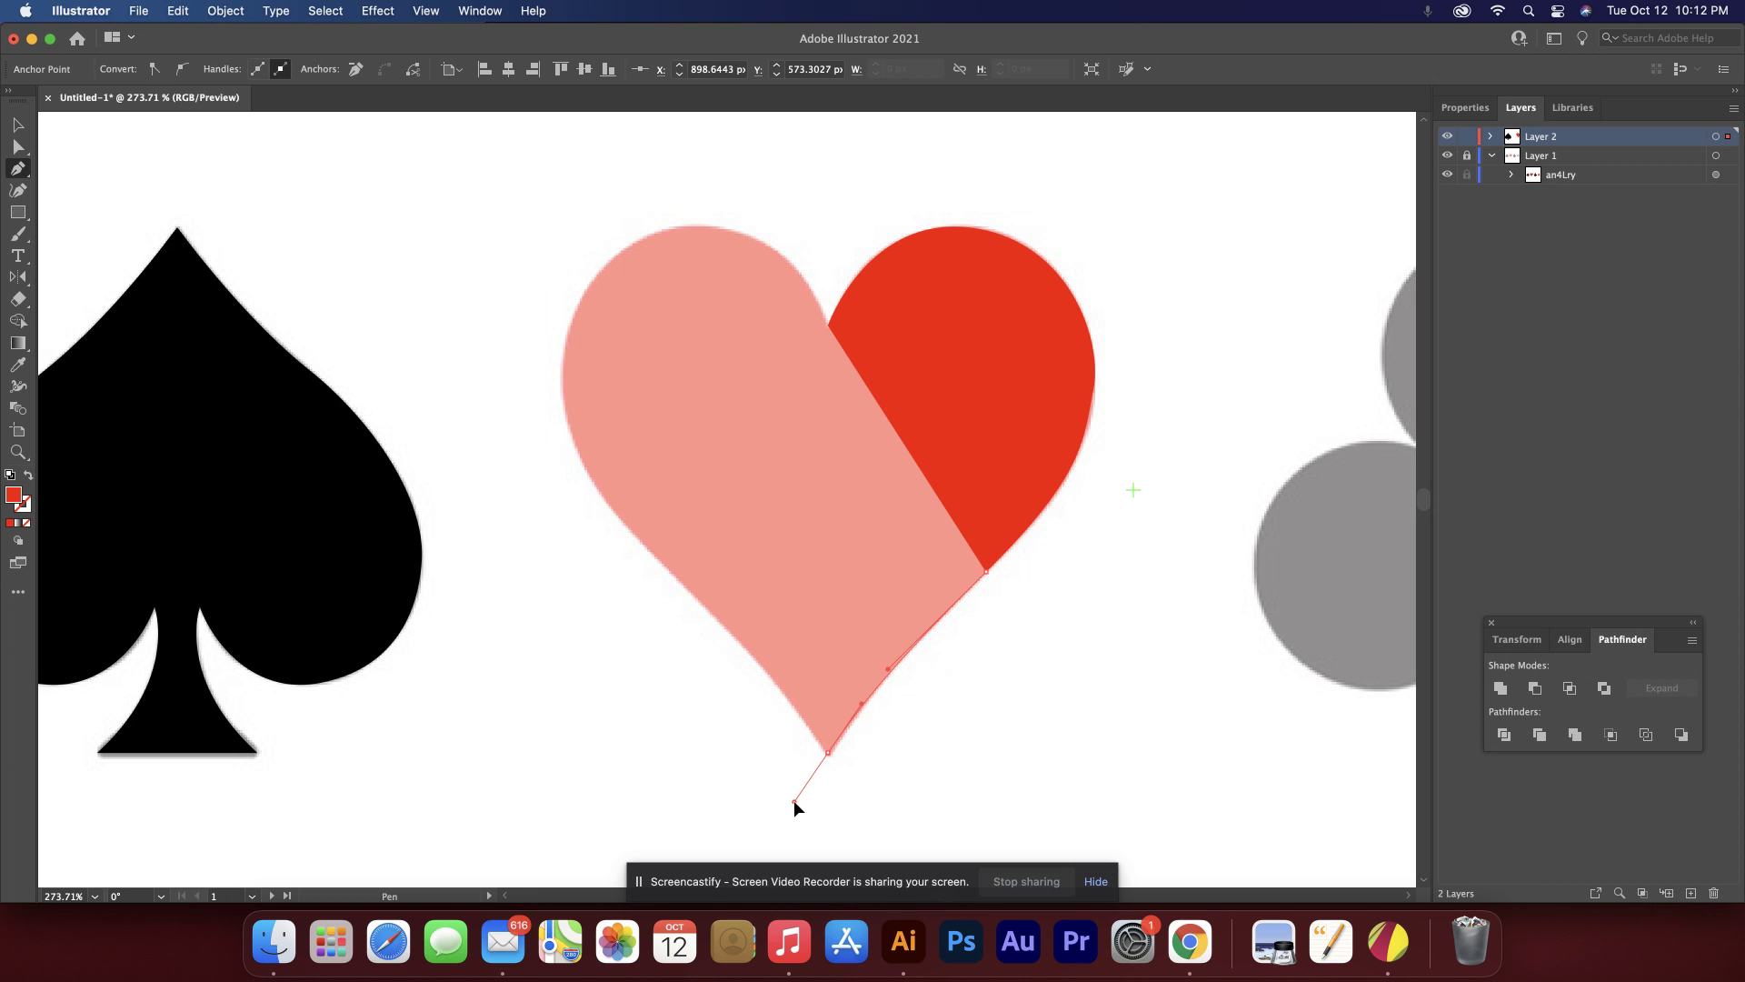
{"action": "left_click_drag", "start_coordinate": [794, 800], "coordinate": [795, 800]}
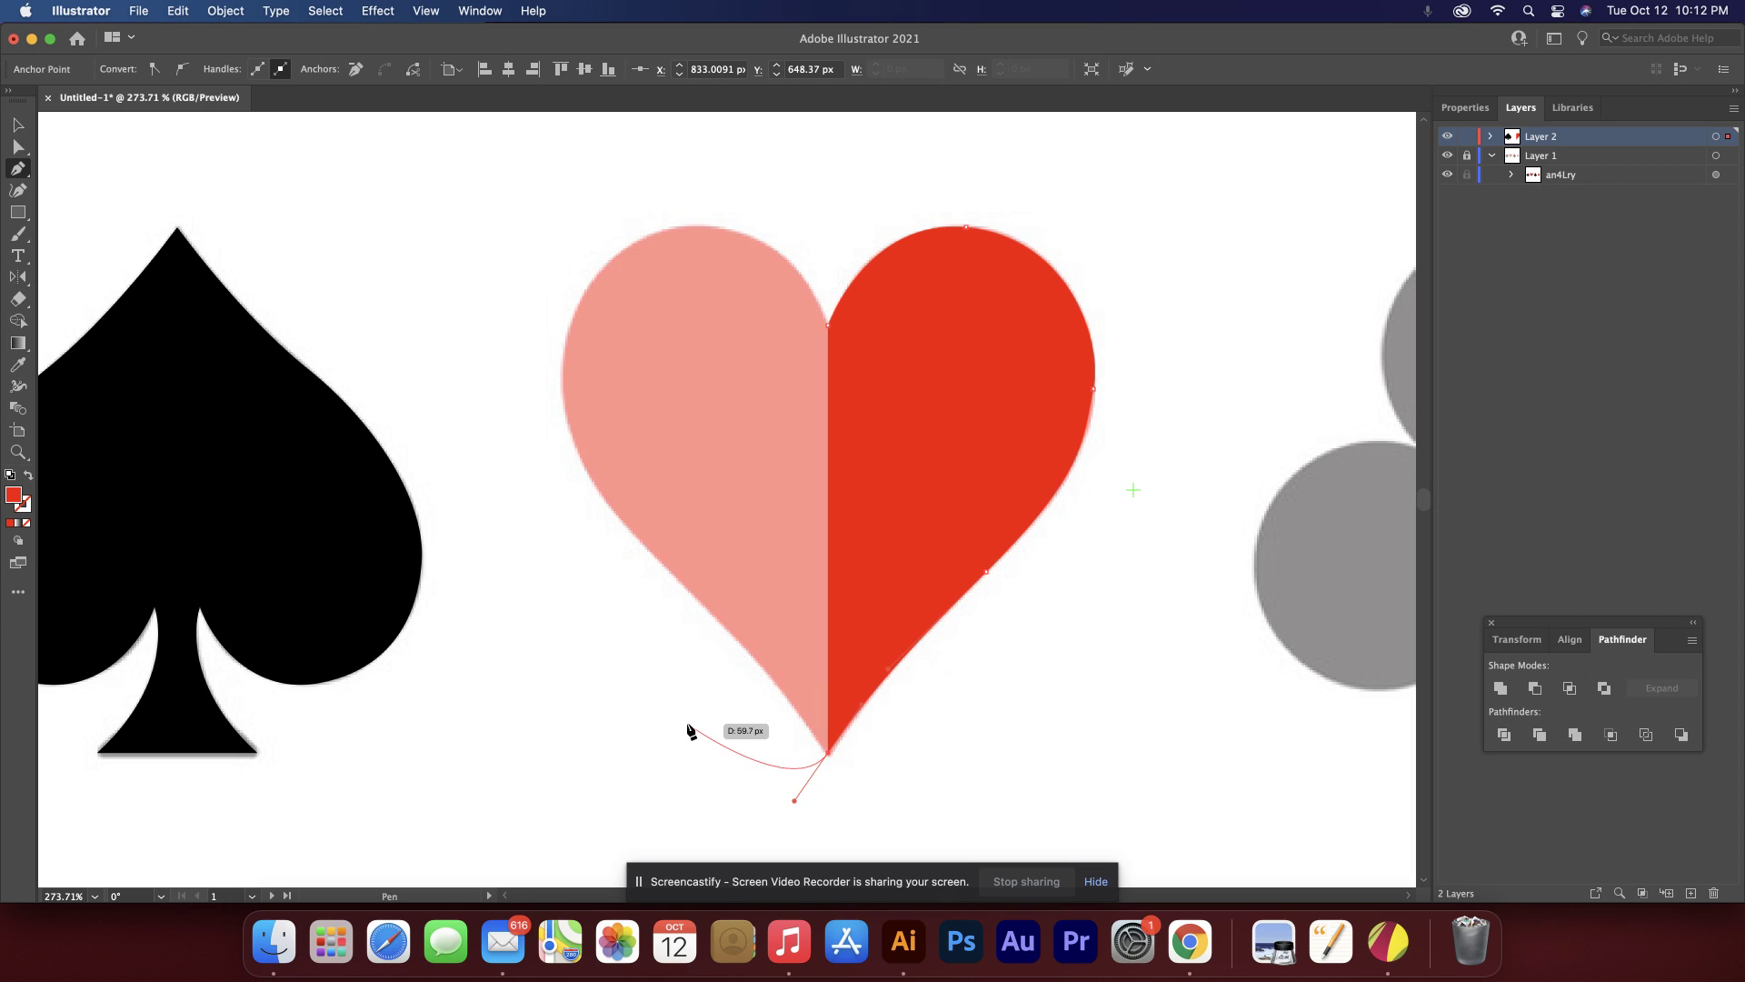
{"action": "key", "text": "Escape"}
Reflect a vertical copy of the red half-heart and move it onto the left side.
{"action": "left_click", "coordinate": [19, 125]}
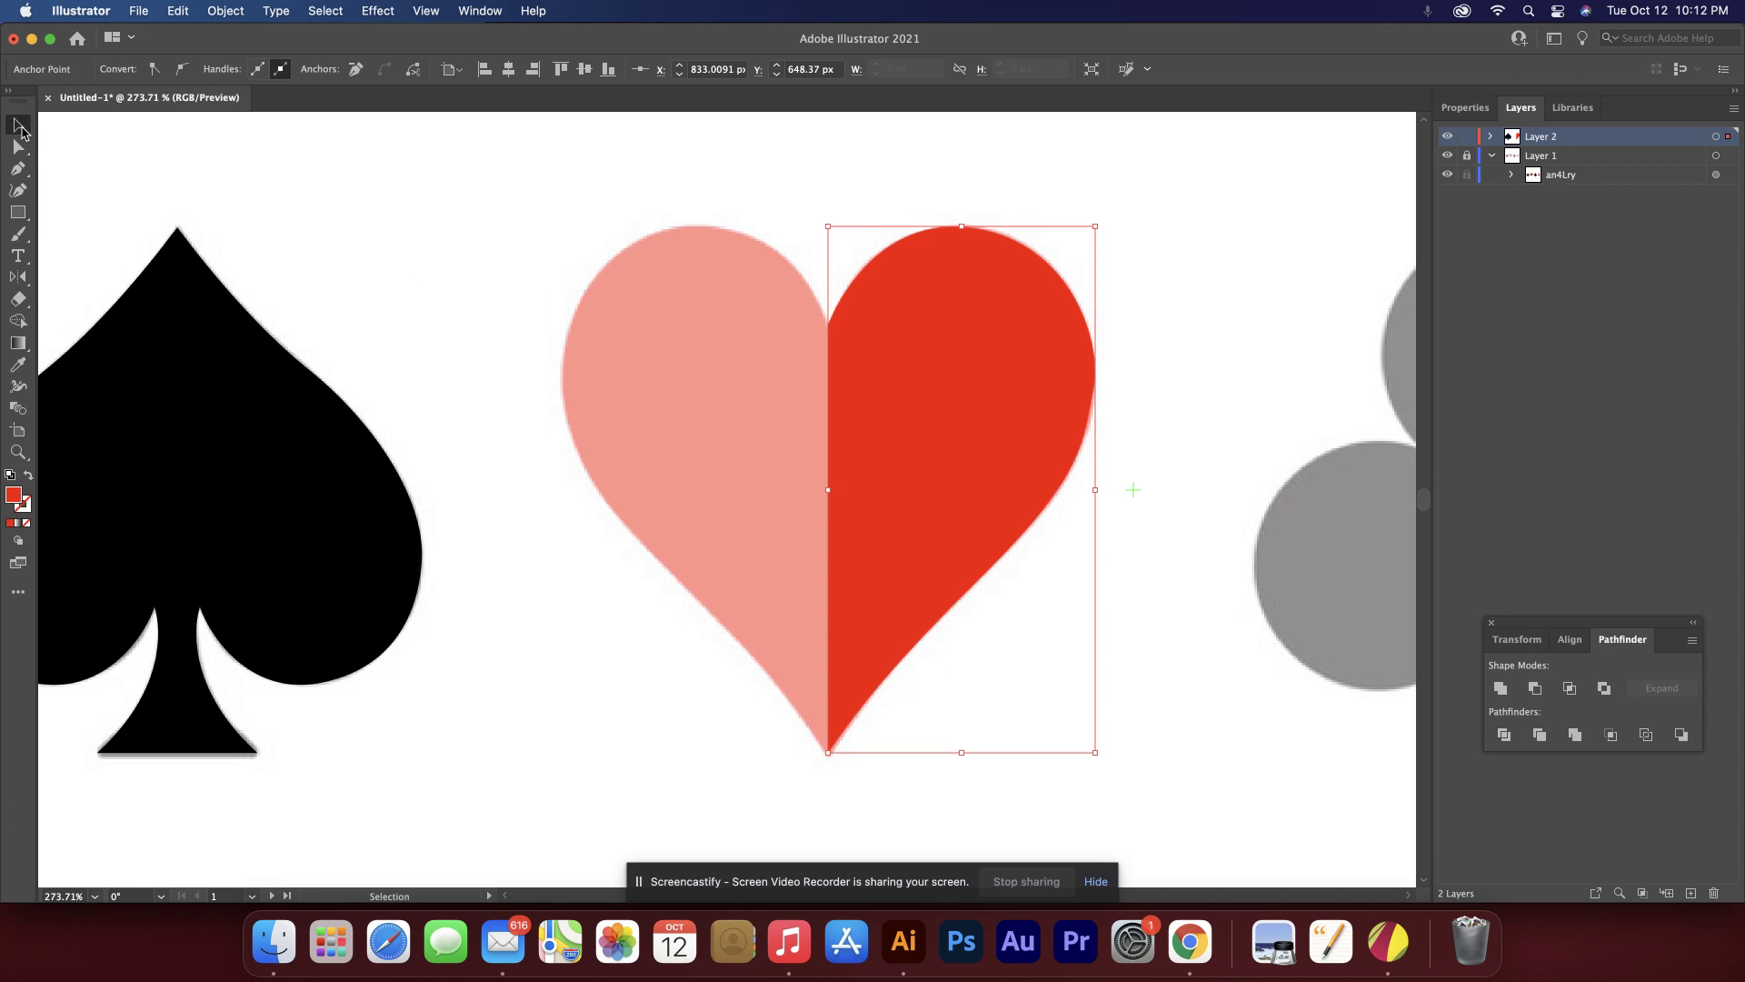
{"action": "left_click", "coordinate": [935, 396]}
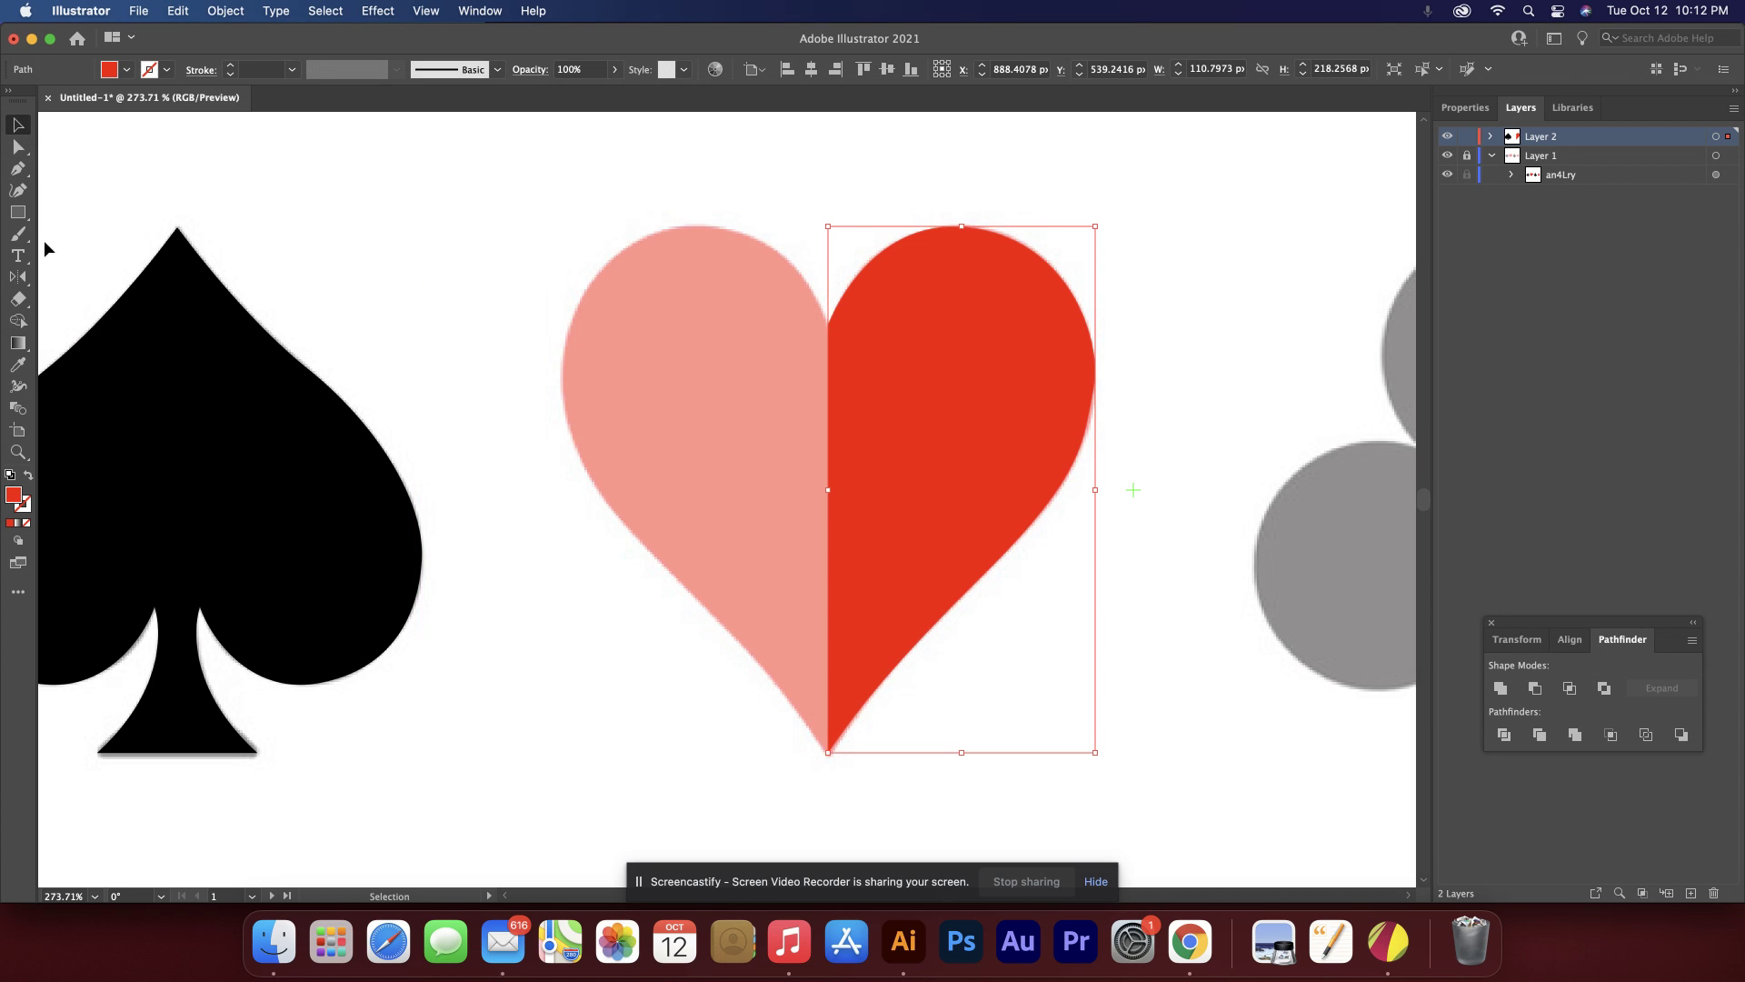
{"action": "double_click", "coordinate": [19, 277]}
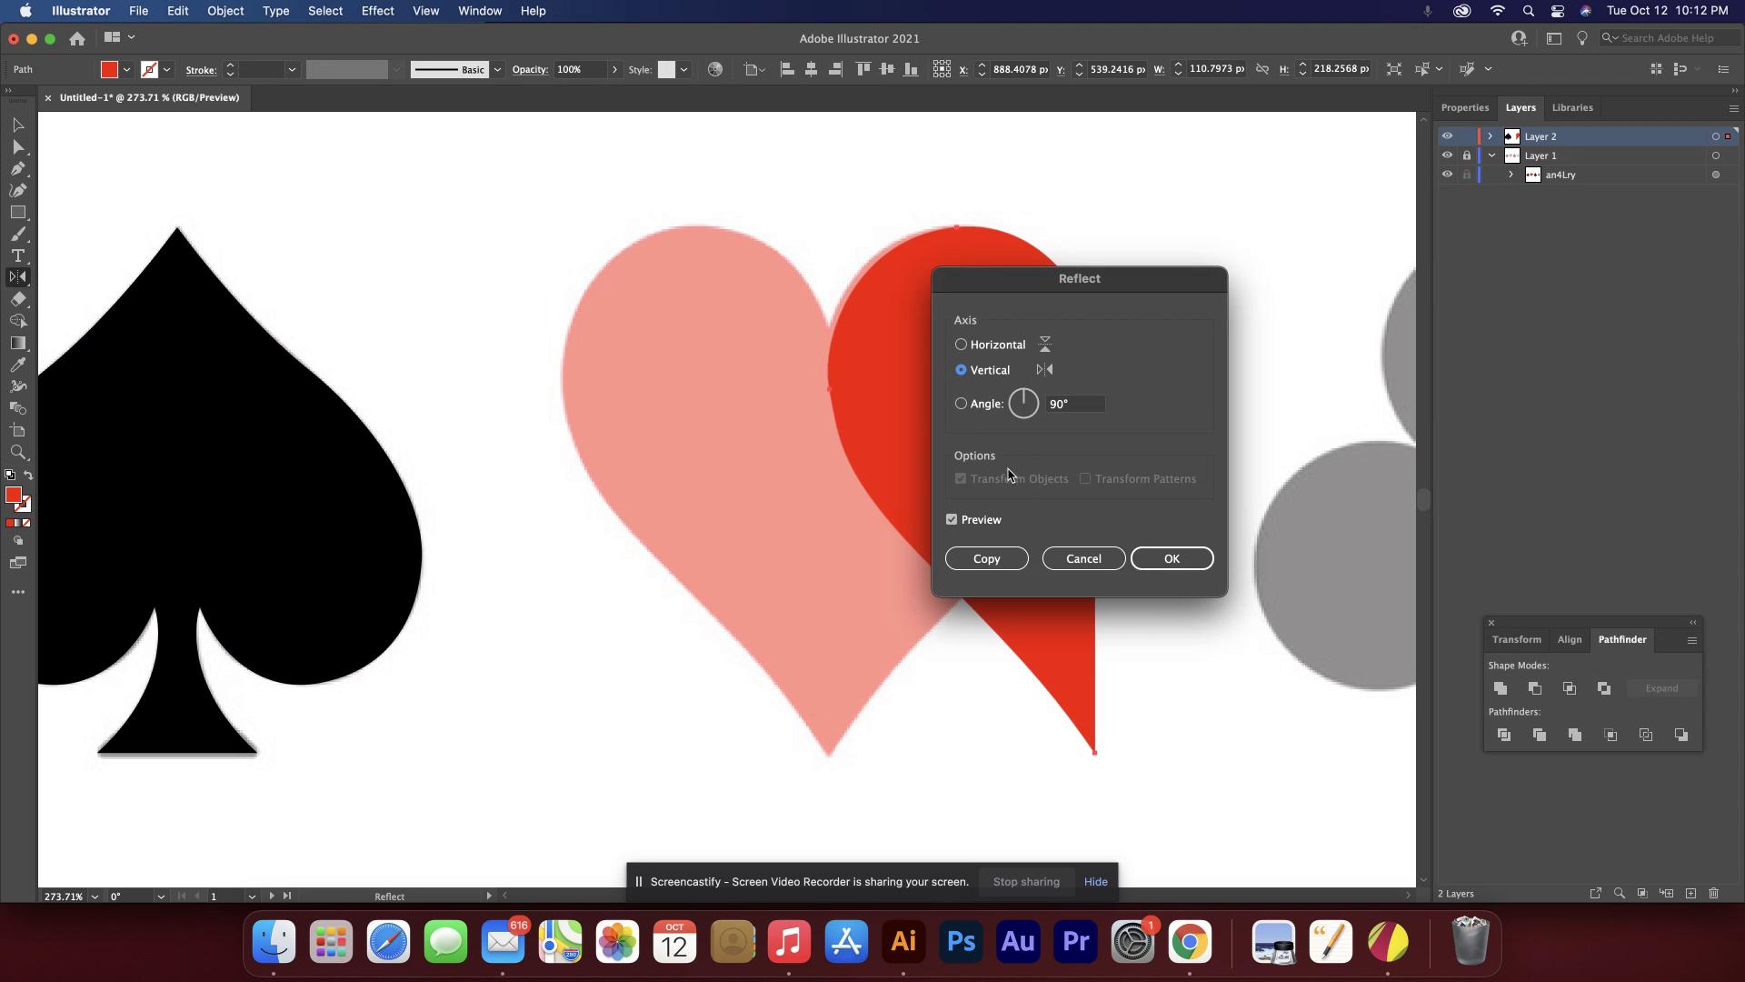
{"action": "left_click", "coordinate": [999, 560]}
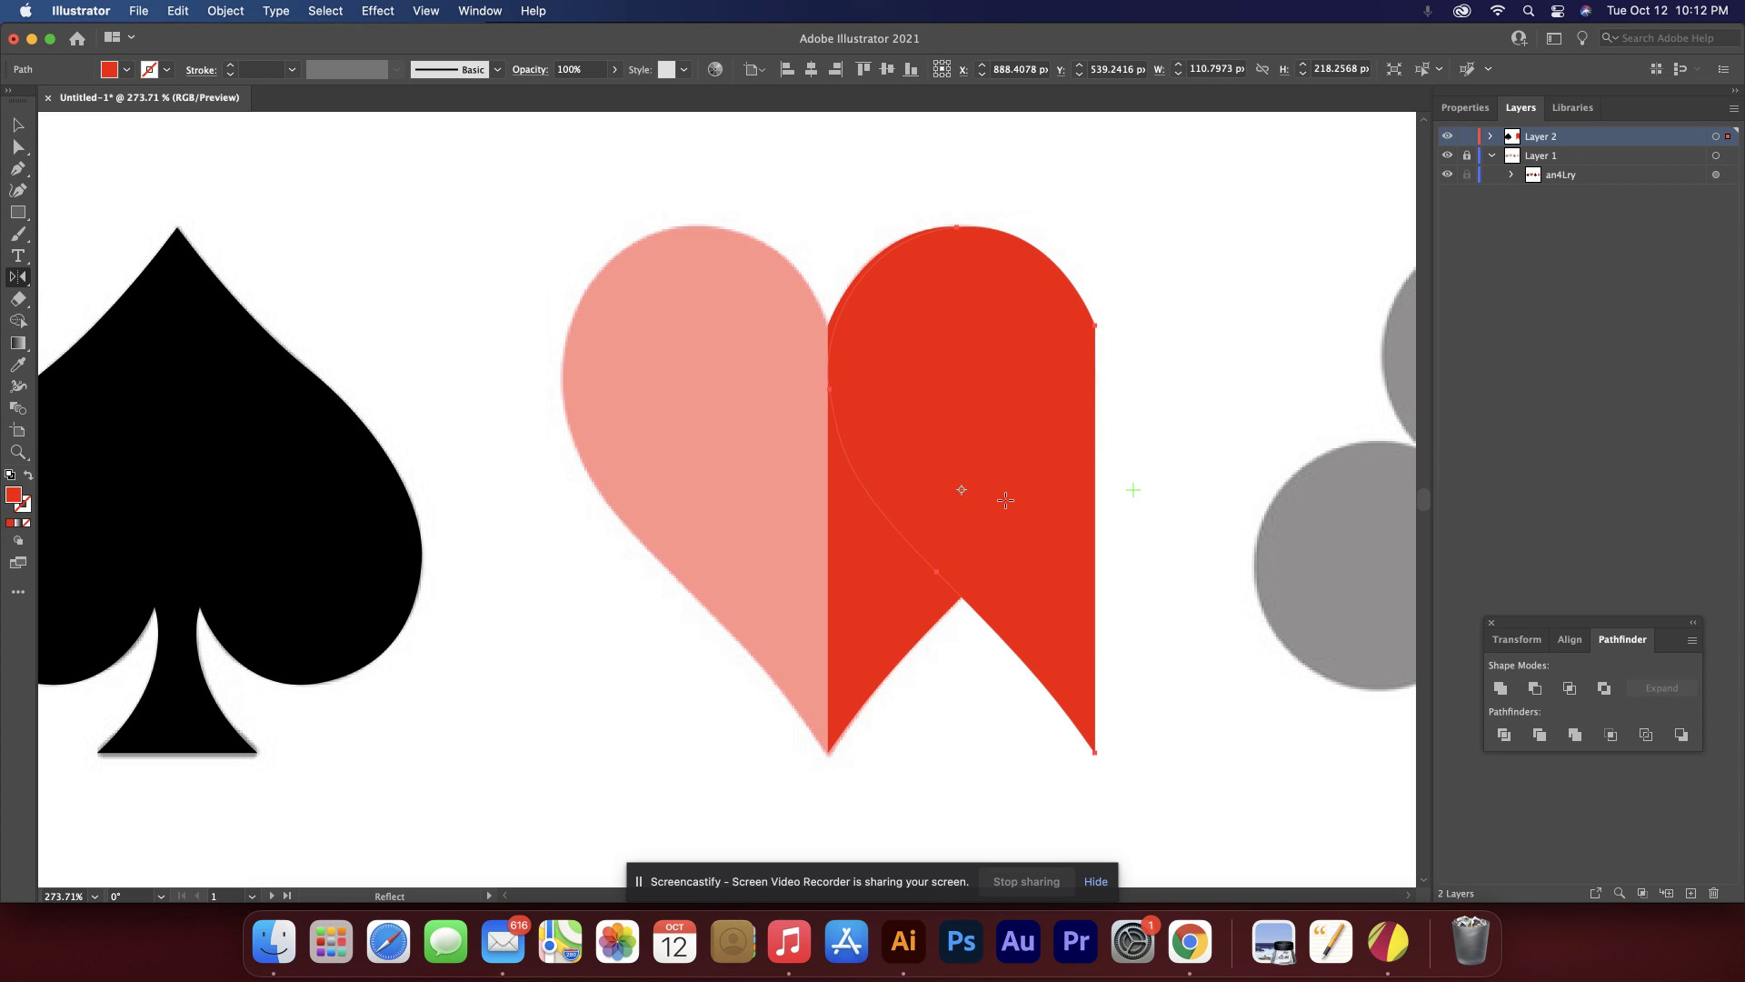
{"action": "key", "text": "v"}
{"action": "left_click_drag", "start_coordinate": [1003, 468], "coordinate": [733, 461]}
Unite both halves into one solid red heart with Pathfinder.
{"action": "left_click_drag", "start_coordinate": [776, 230], "coordinate": [891, 435]}
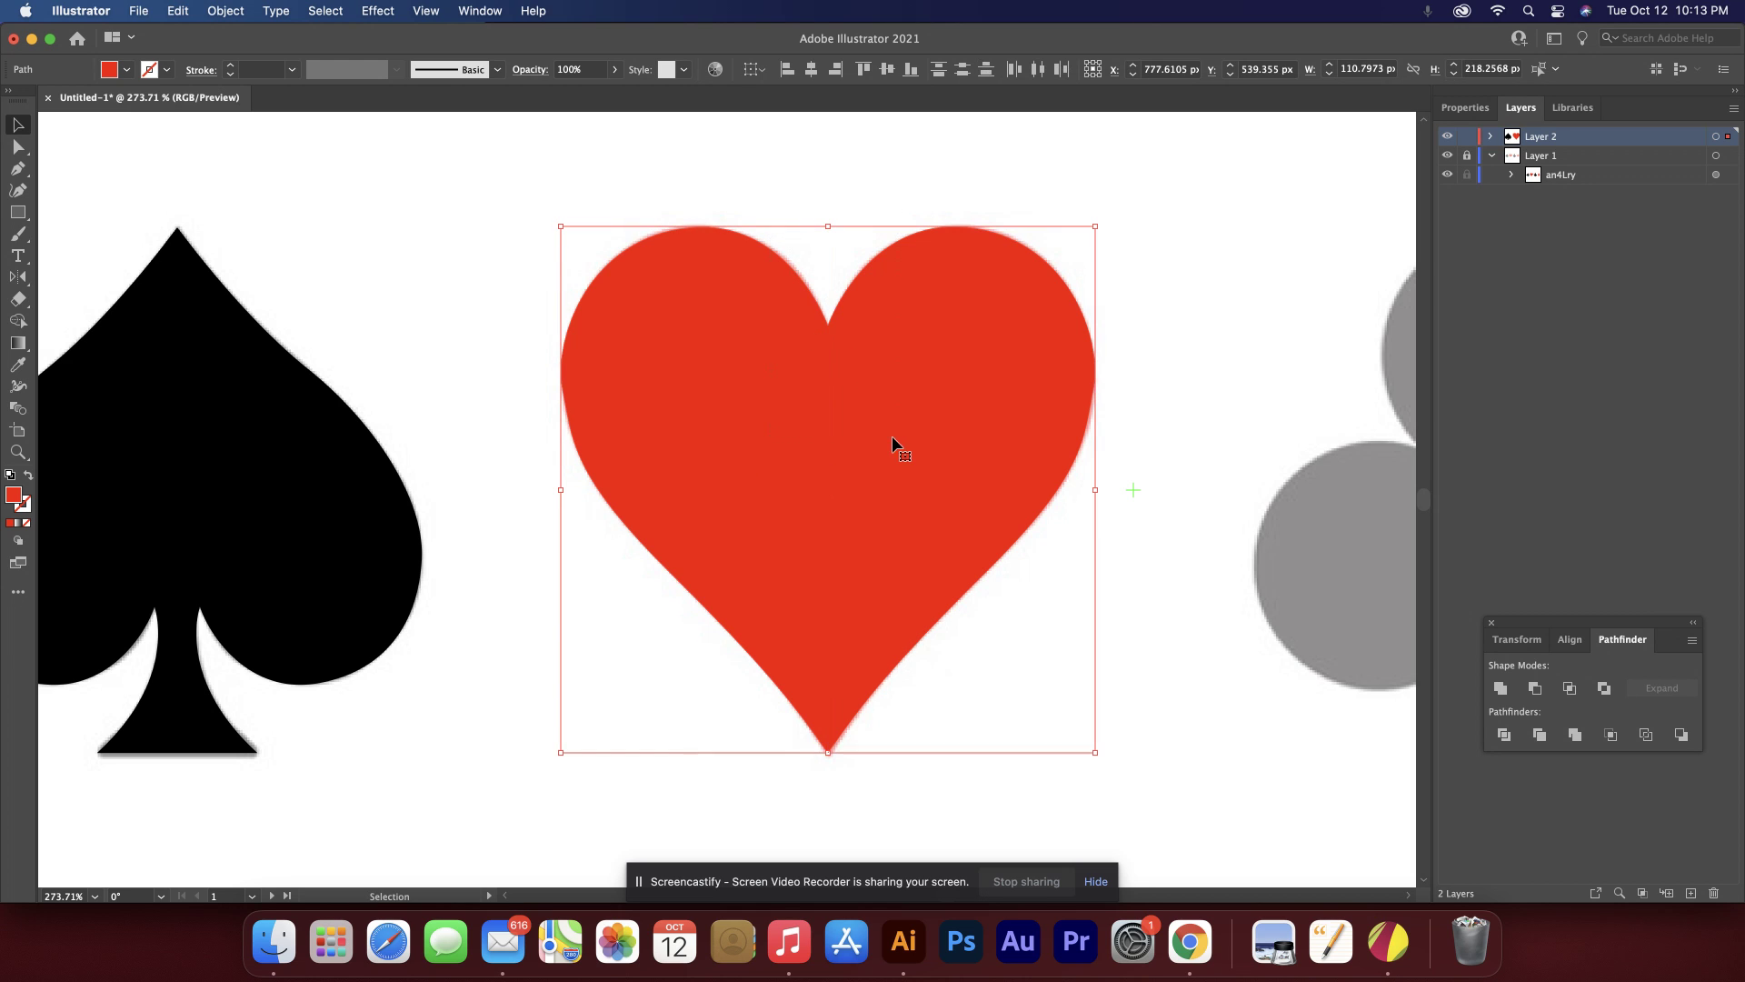
{"action": "left_click", "coordinate": [1500, 689]}
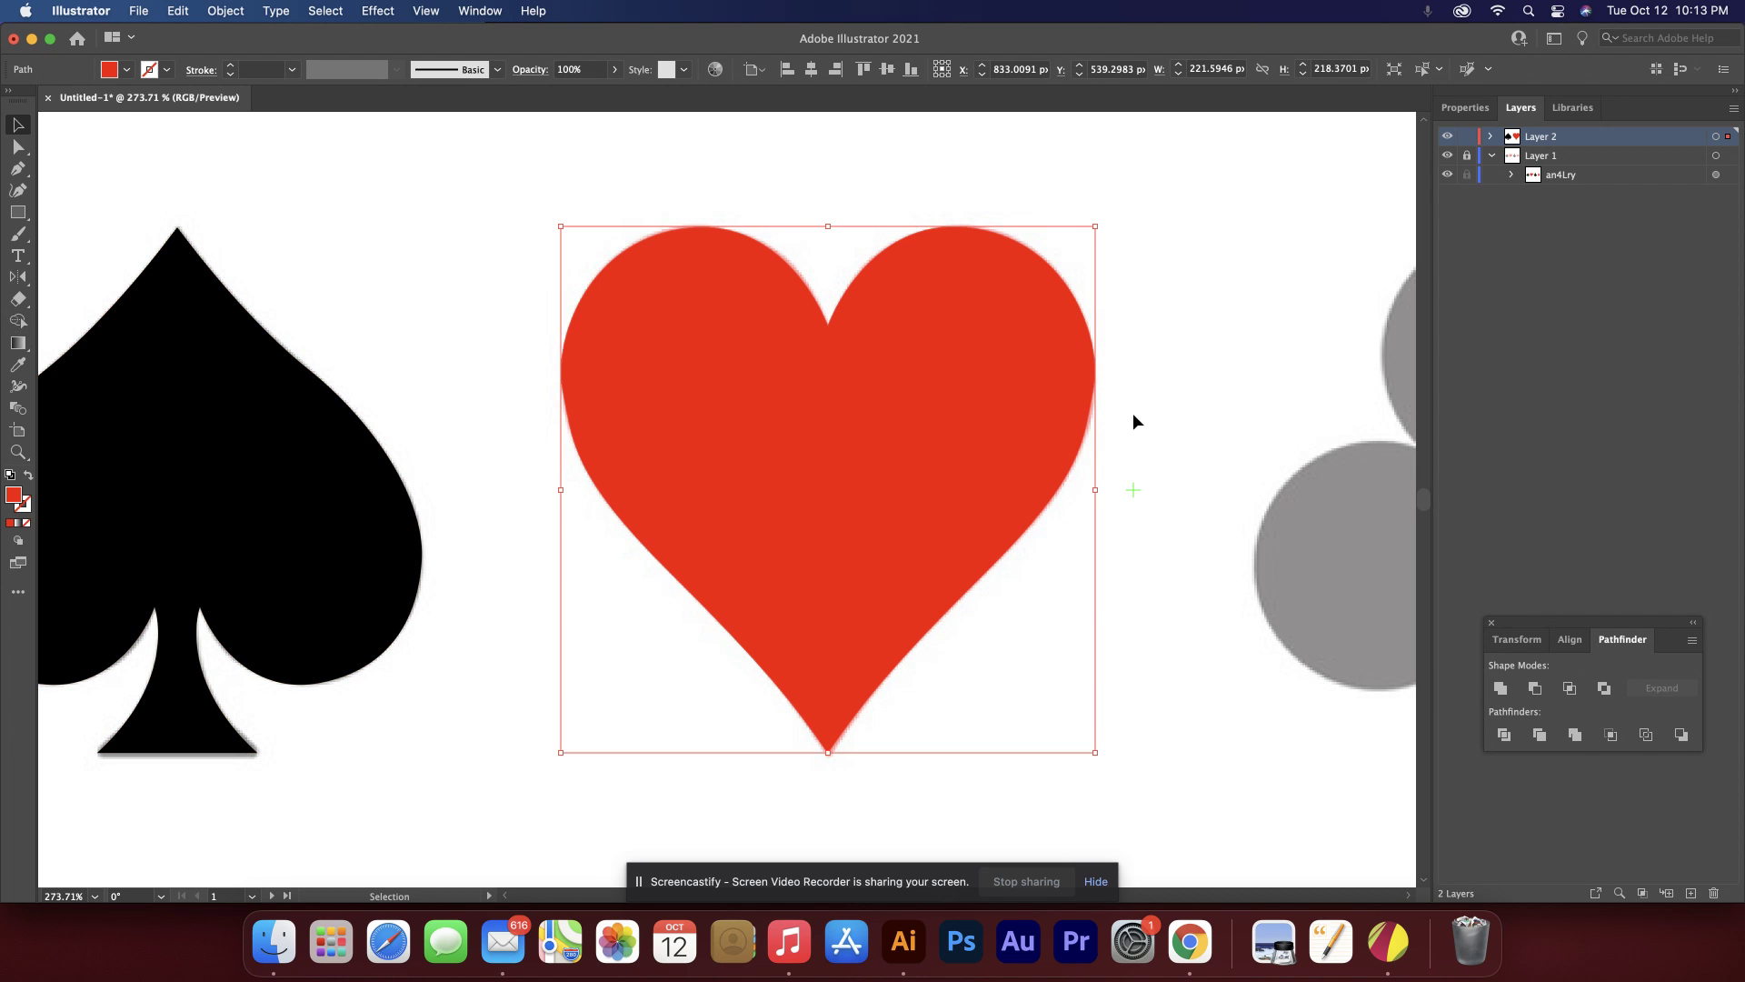
{"action": "scroll", "coordinate": [1162, 432], "scroll_direction": "right", "scroll_amount": 3}
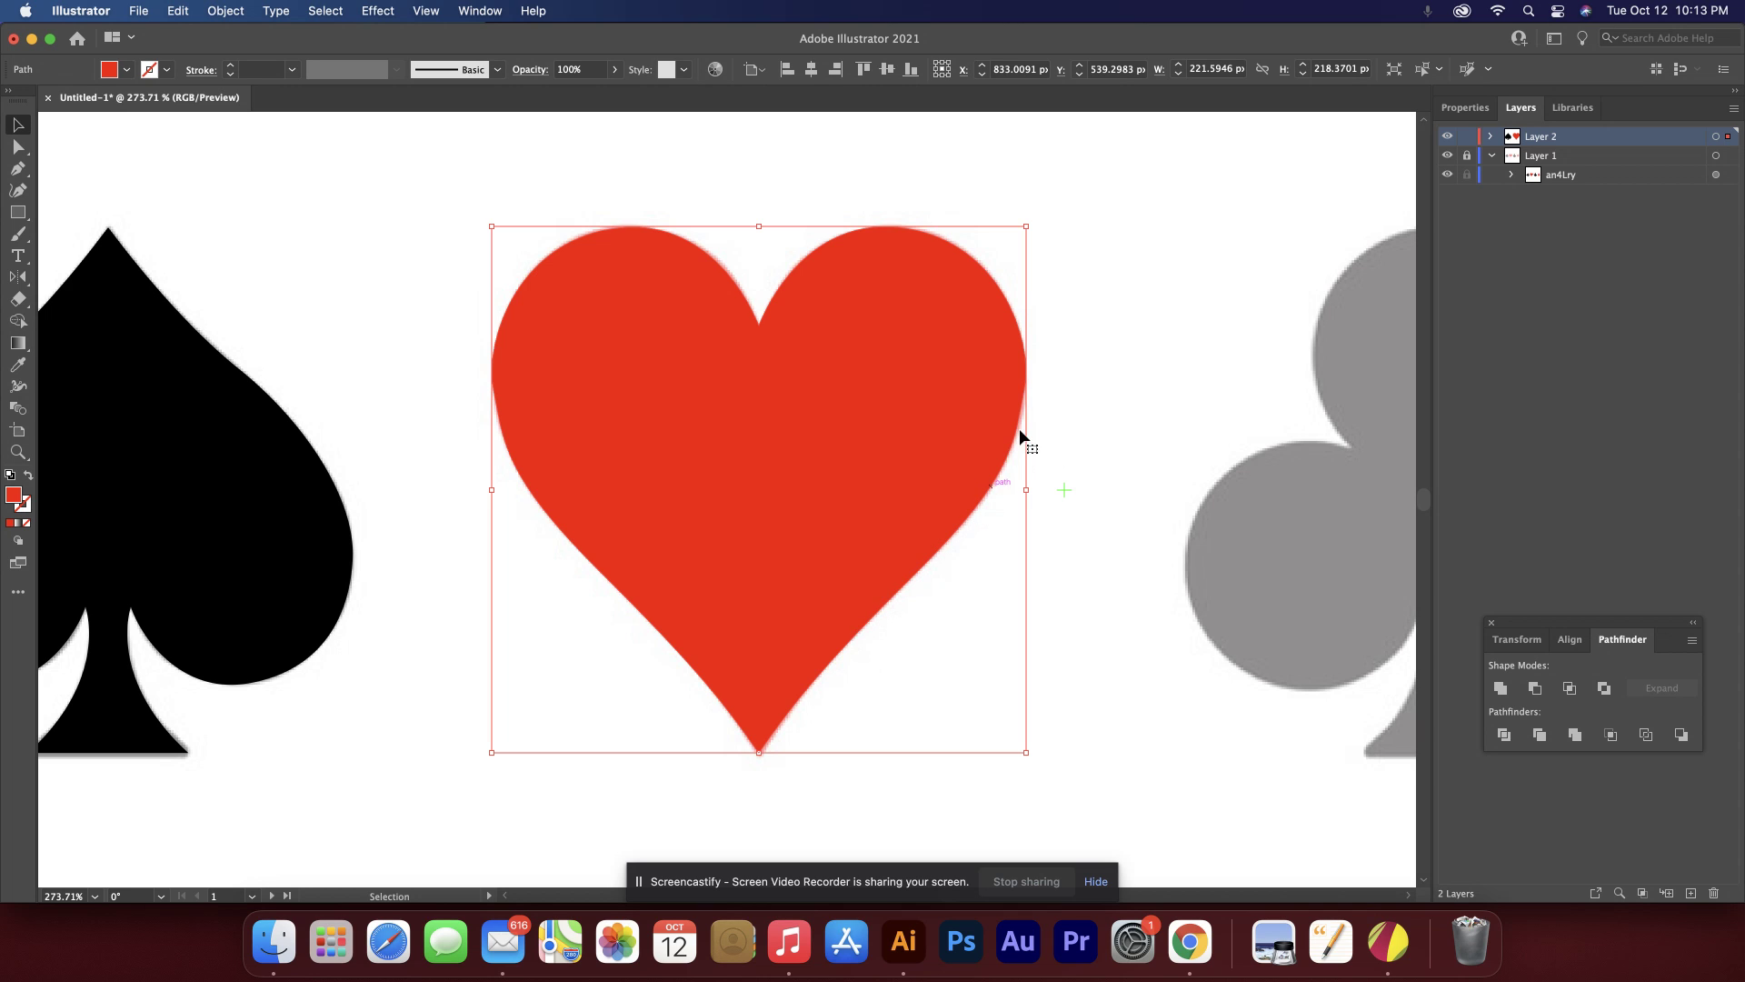
{"action": "left_click", "coordinate": [19, 148]}
Nudge and pull the heart's right-side anchor outward and adjust its upper handle.
{"action": "left_click", "coordinate": [22, 151]}
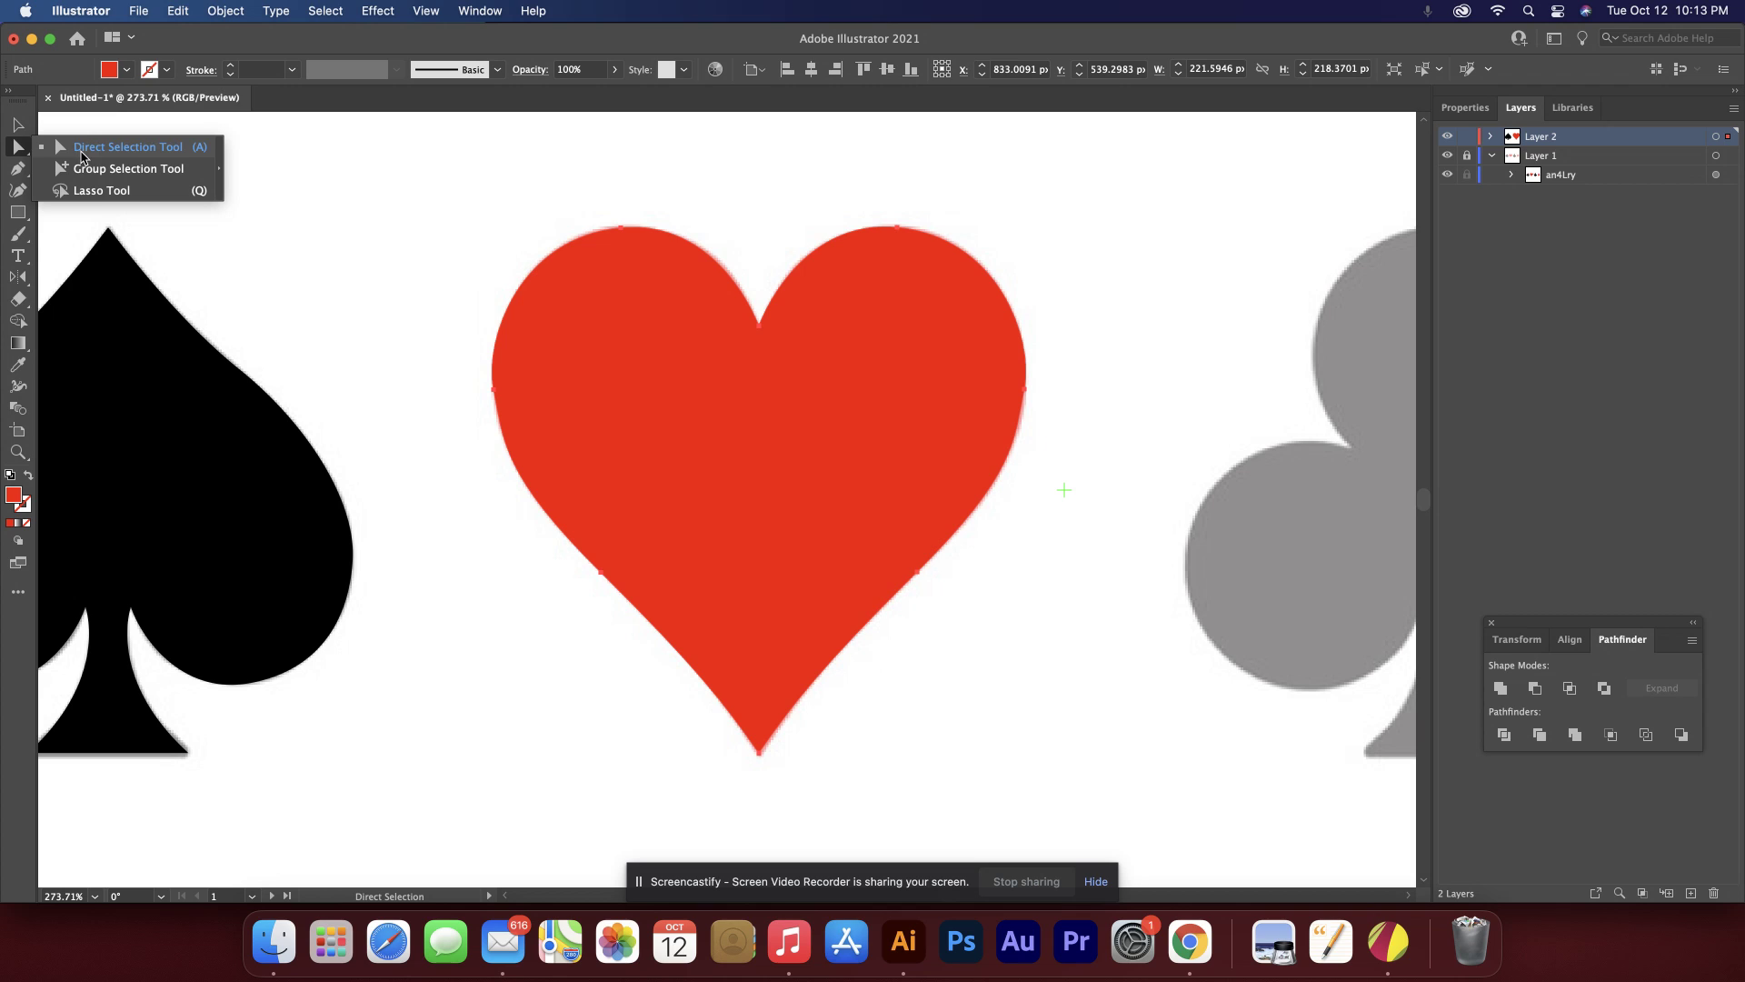
{"action": "left_click", "coordinate": [88, 152]}
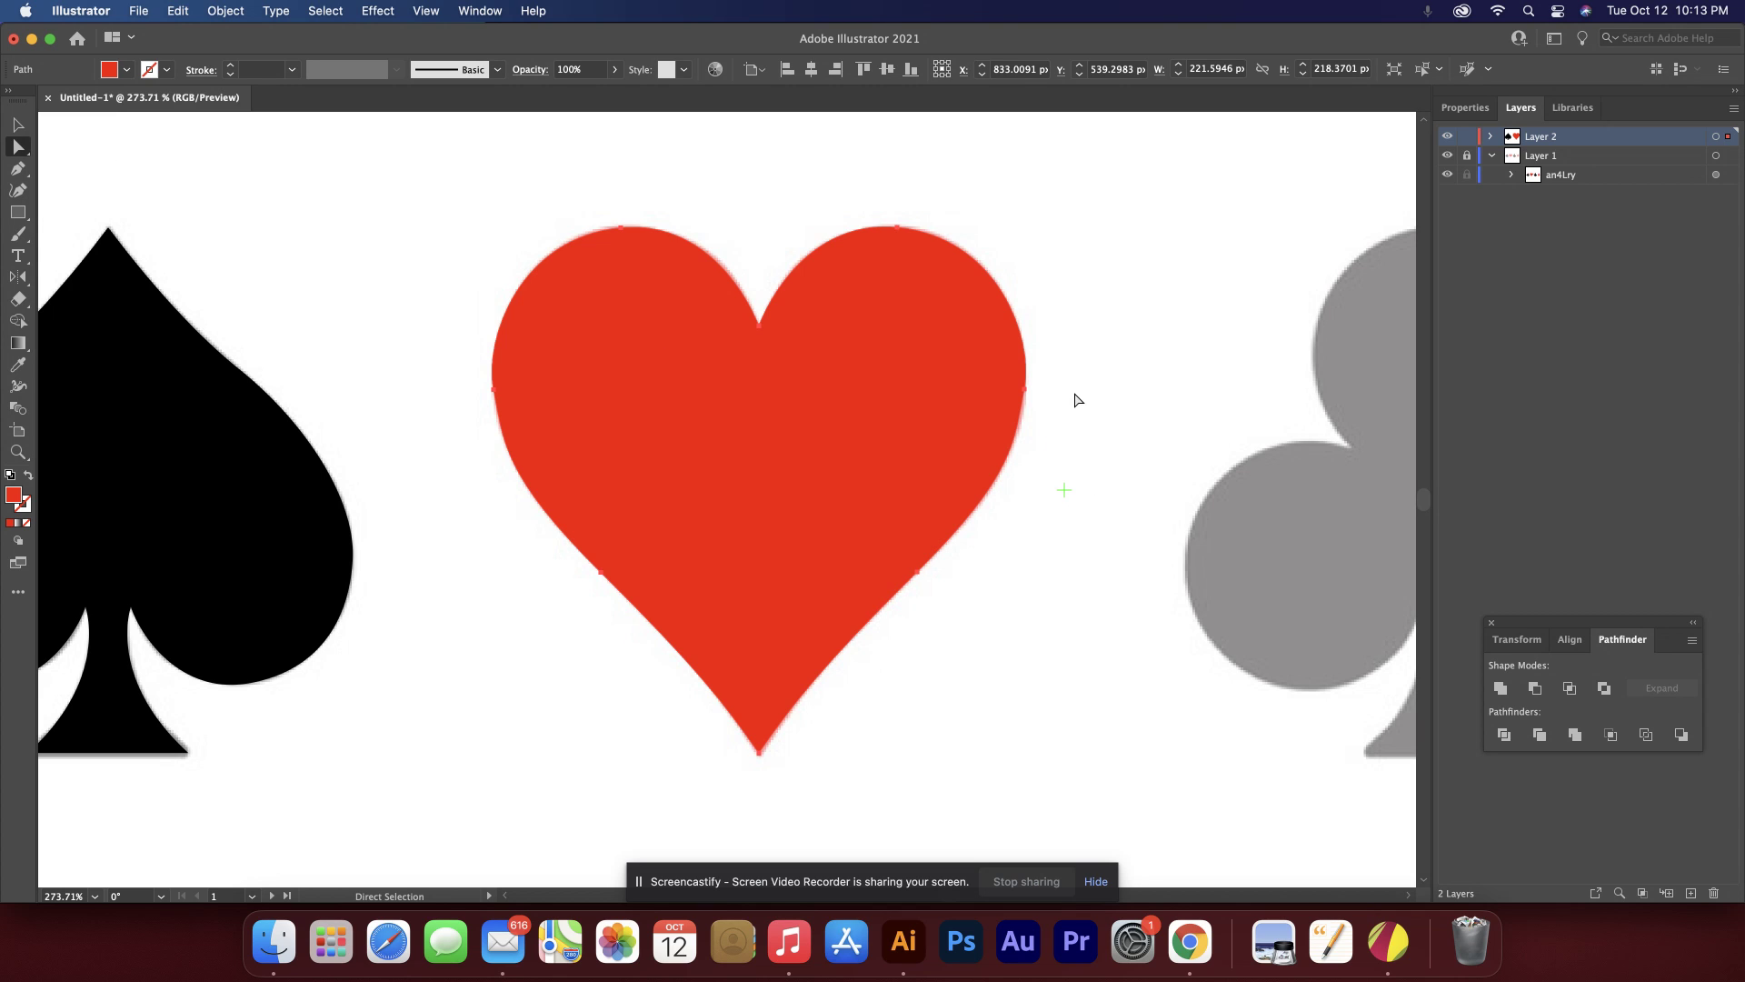
{"action": "left_click_drag", "start_coordinate": [1073, 375], "coordinate": [1009, 428]}
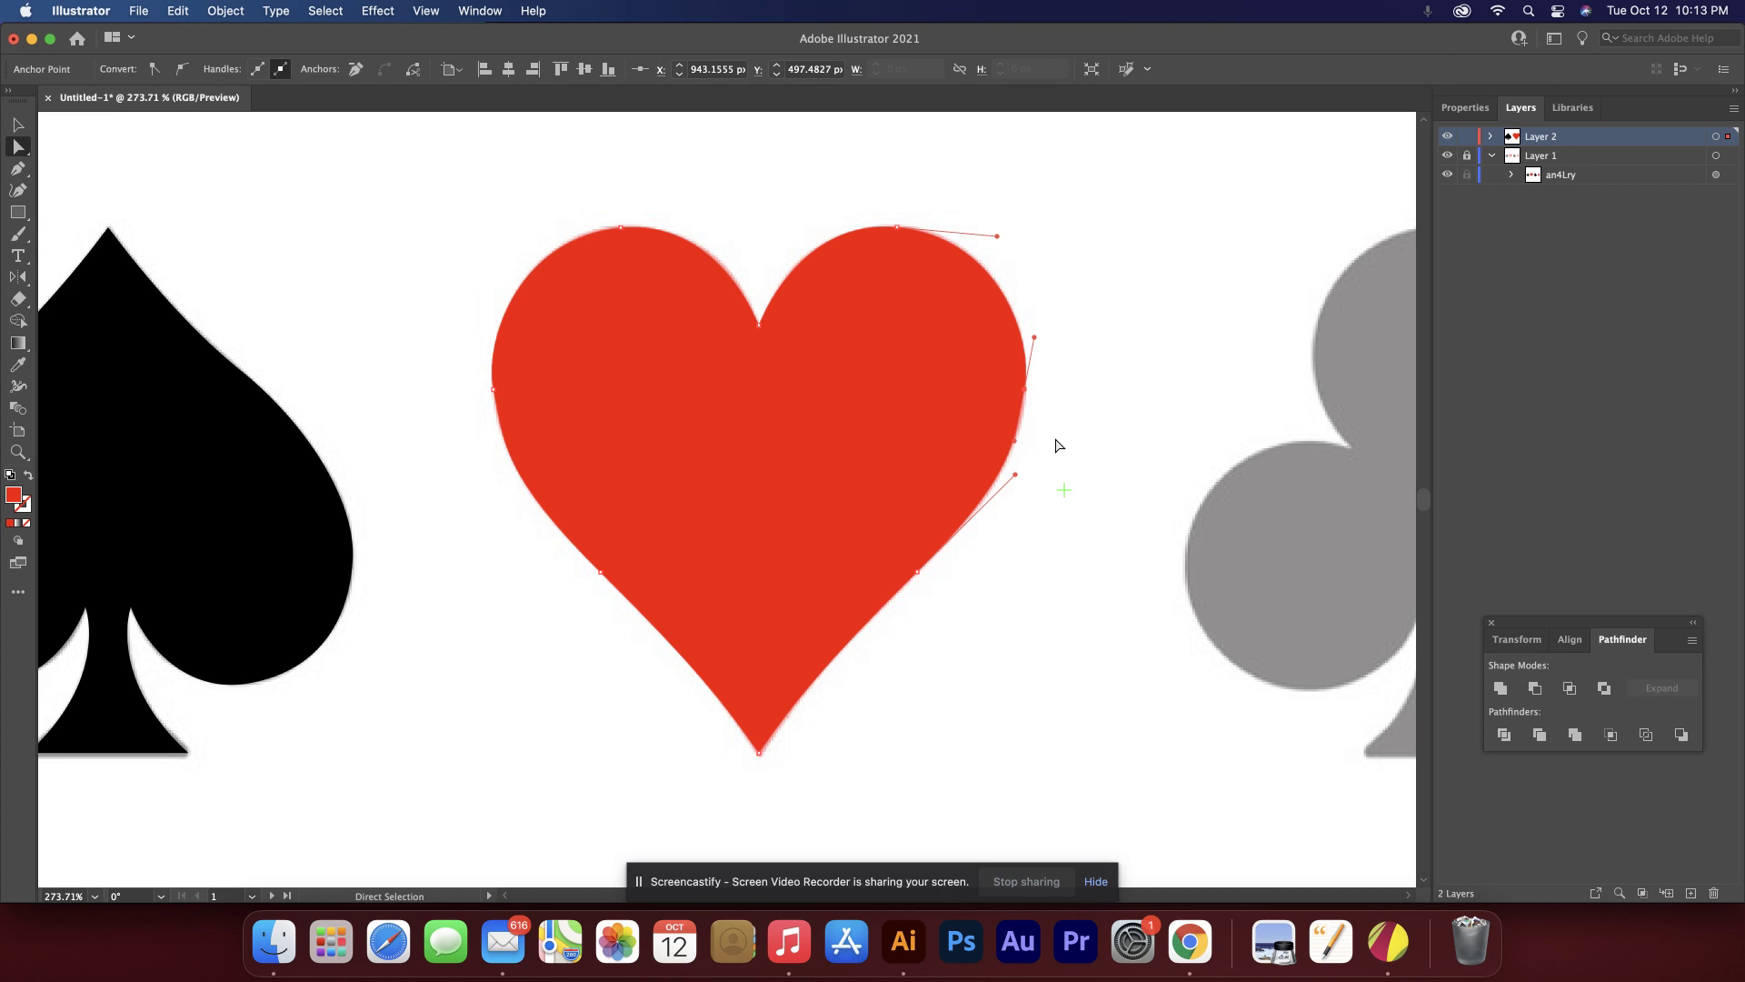
{"action": "key", "text": "Right"}
{"action": "key", "text": "Right"}
{"action": "key", "text": "Right"}
{"action": "key", "text": "Right"}
{"action": "key", "text": "Right"}
{"action": "key", "text": "Right"}
{"action": "key", "text": "Down"}
{"action": "key", "text": "Right"}
{"action": "key", "text": "Right"}
{"action": "key", "text": "Right"}
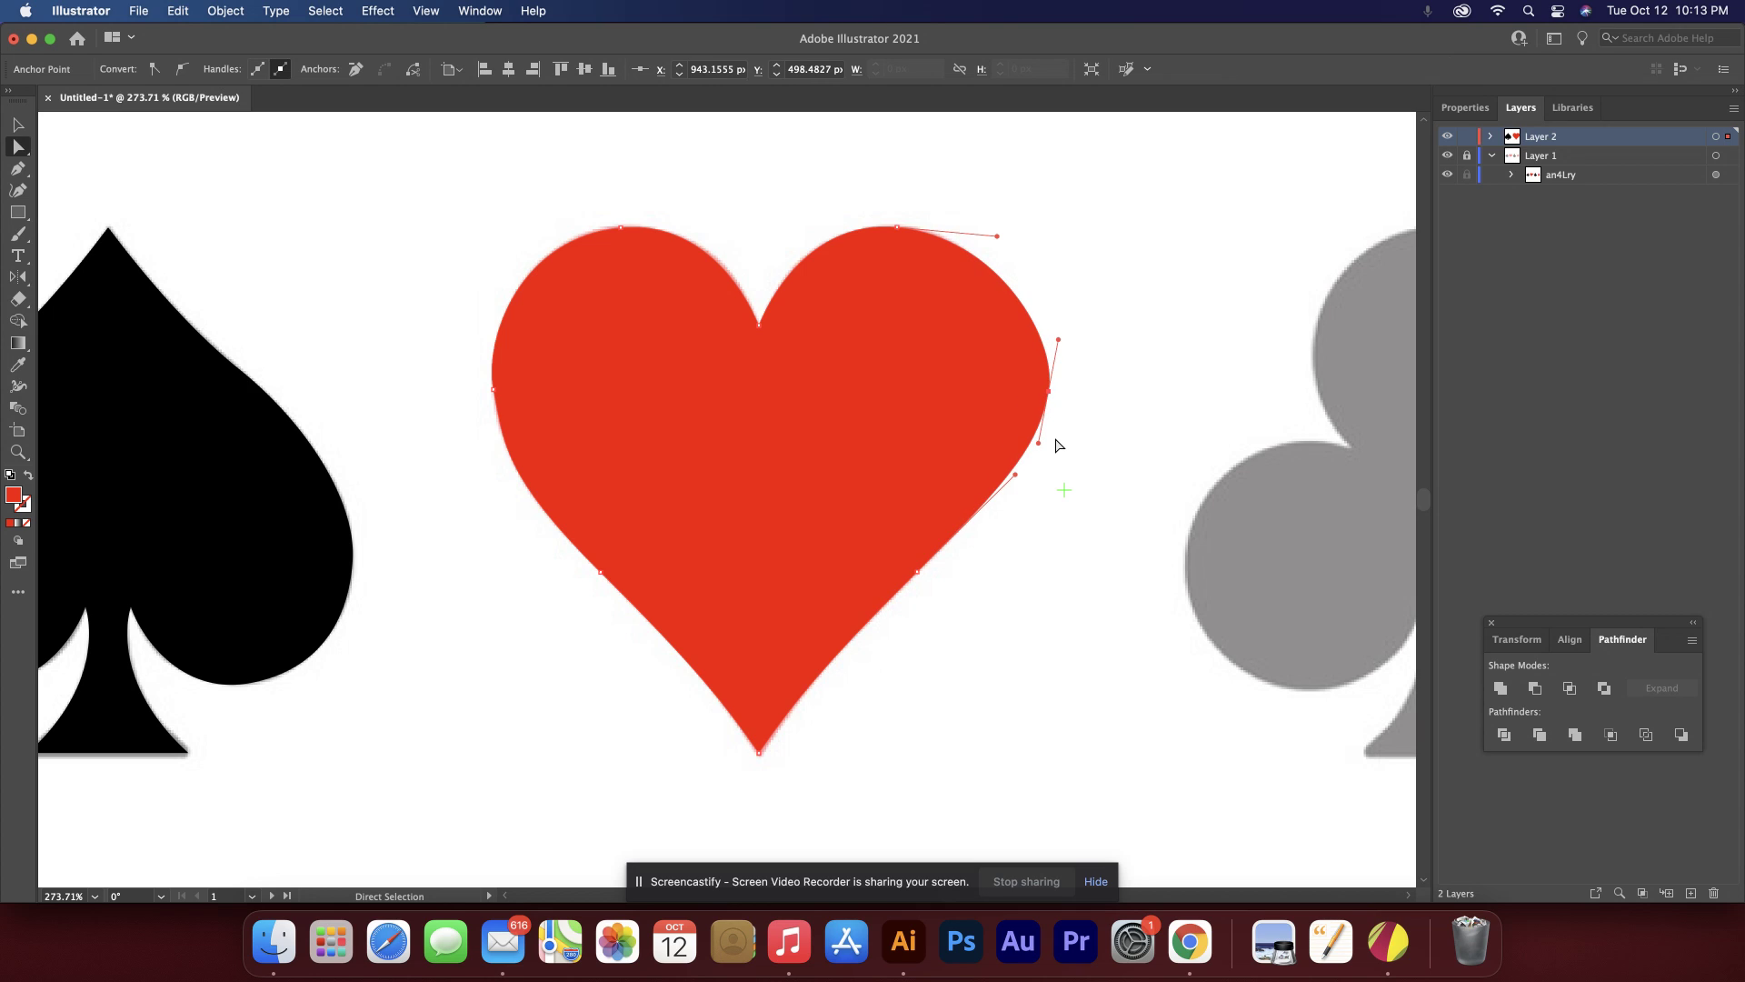
{"action": "key", "text": "Left"}
{"action": "key", "text": "Left"}
{"action": "key", "text": "Left"}
{"action": "key", "text": "Left"}
{"action": "key", "text": "Left"}
{"action": "mouse_move", "coordinate": [1034, 392]}
{"action": "left_mouse_down"}
{"action": "mouse_move", "coordinate": [1099, 401]}
{"action": "mouse_move", "coordinate": [958, 390]}
{"action": "mouse_move", "coordinate": [1017, 386]}
{"action": "mouse_move", "coordinate": [1019, 402]}
{"action": "left_mouse_up"}
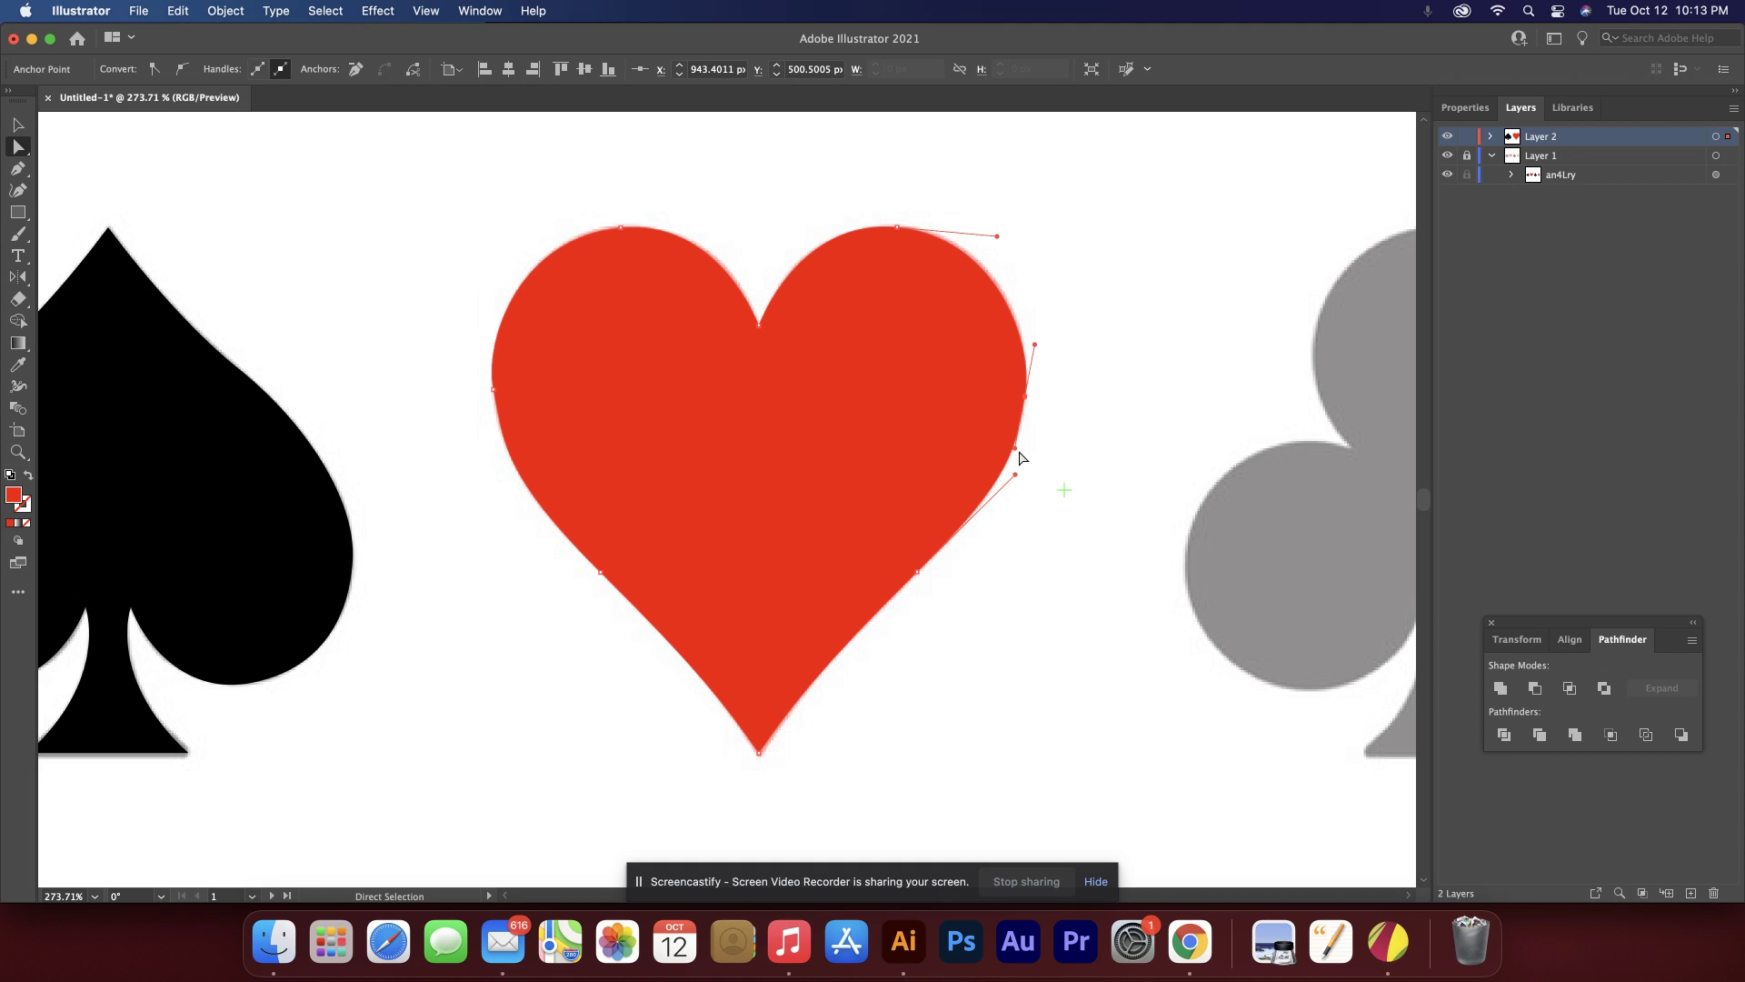
{"action": "left_click_drag", "start_coordinate": [1017, 451], "coordinate": [1013, 456]}
Lower the right-side anchor slightly, reshape its lower handle, then reshape the left curve.
{"action": "left_click", "coordinate": [1060, 438]}
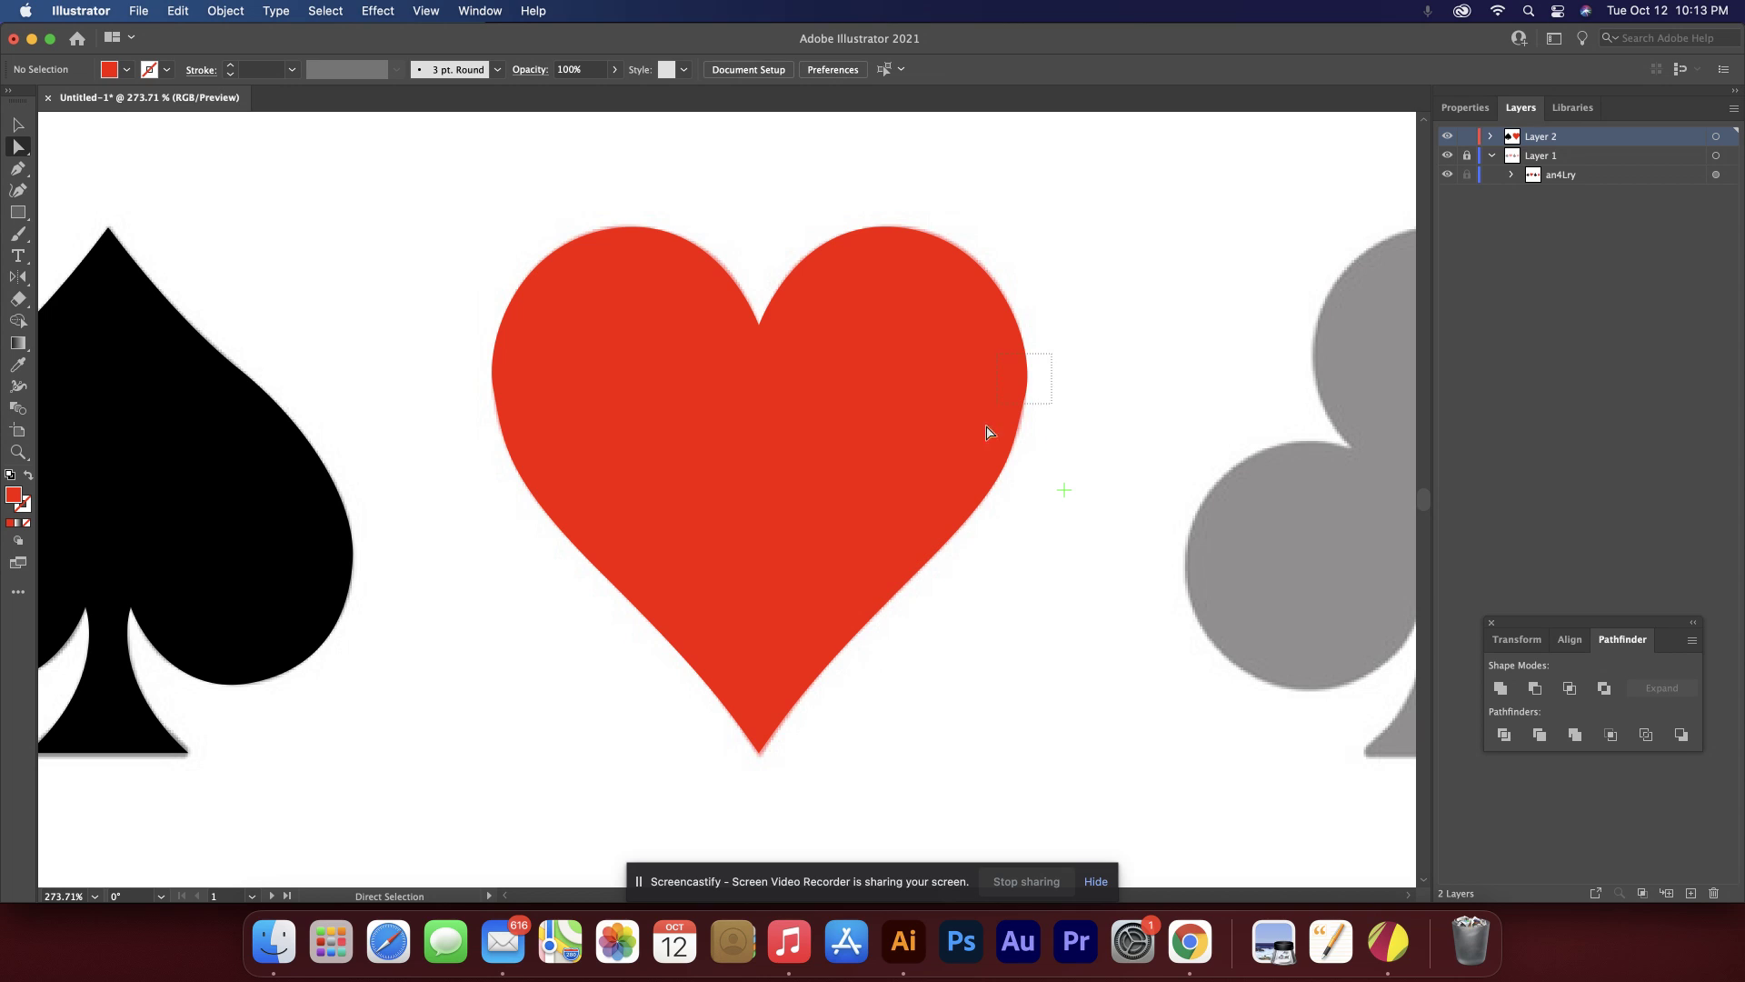
{"action": "left_click", "coordinate": [1009, 452]}
{"action": "key", "text": "Down"}
{"action": "key", "text": "Down"}
{"action": "key", "text": "Down"}
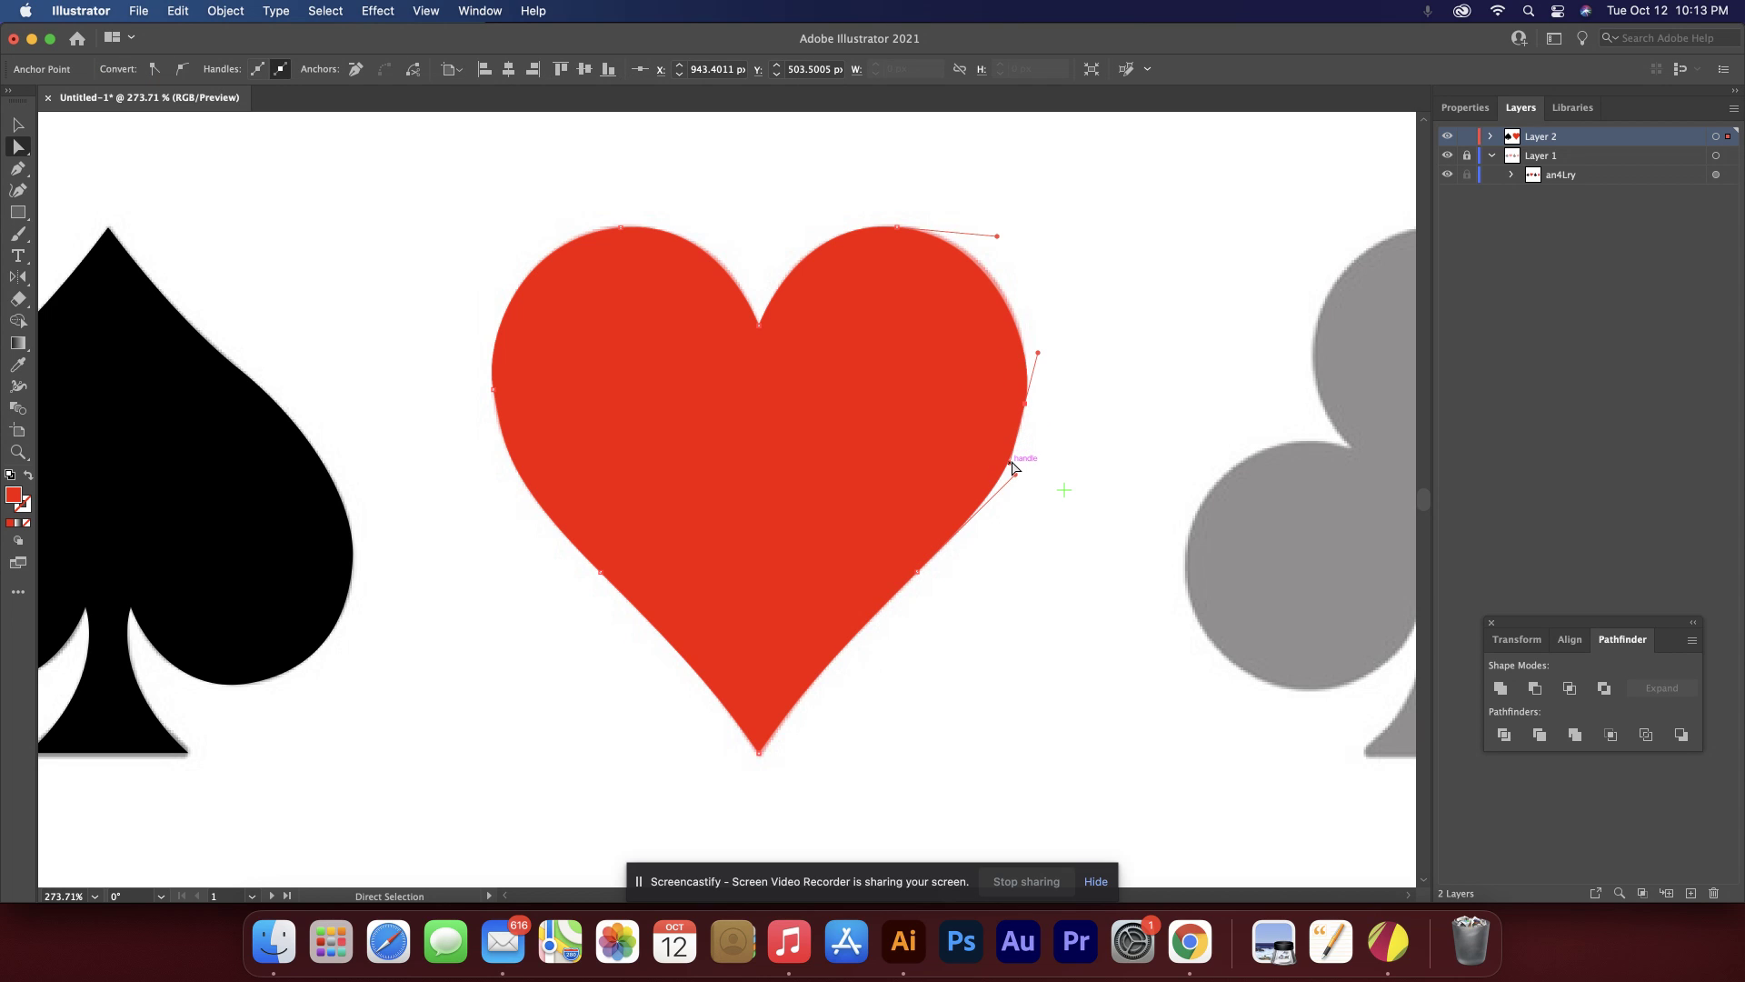
{"action": "left_click_drag", "start_coordinate": [1014, 462], "coordinate": [1015, 462]}
{"action": "left_click_drag", "start_coordinate": [1036, 354], "coordinate": [1041, 332]}
{"action": "left_click", "coordinate": [1063, 404]}
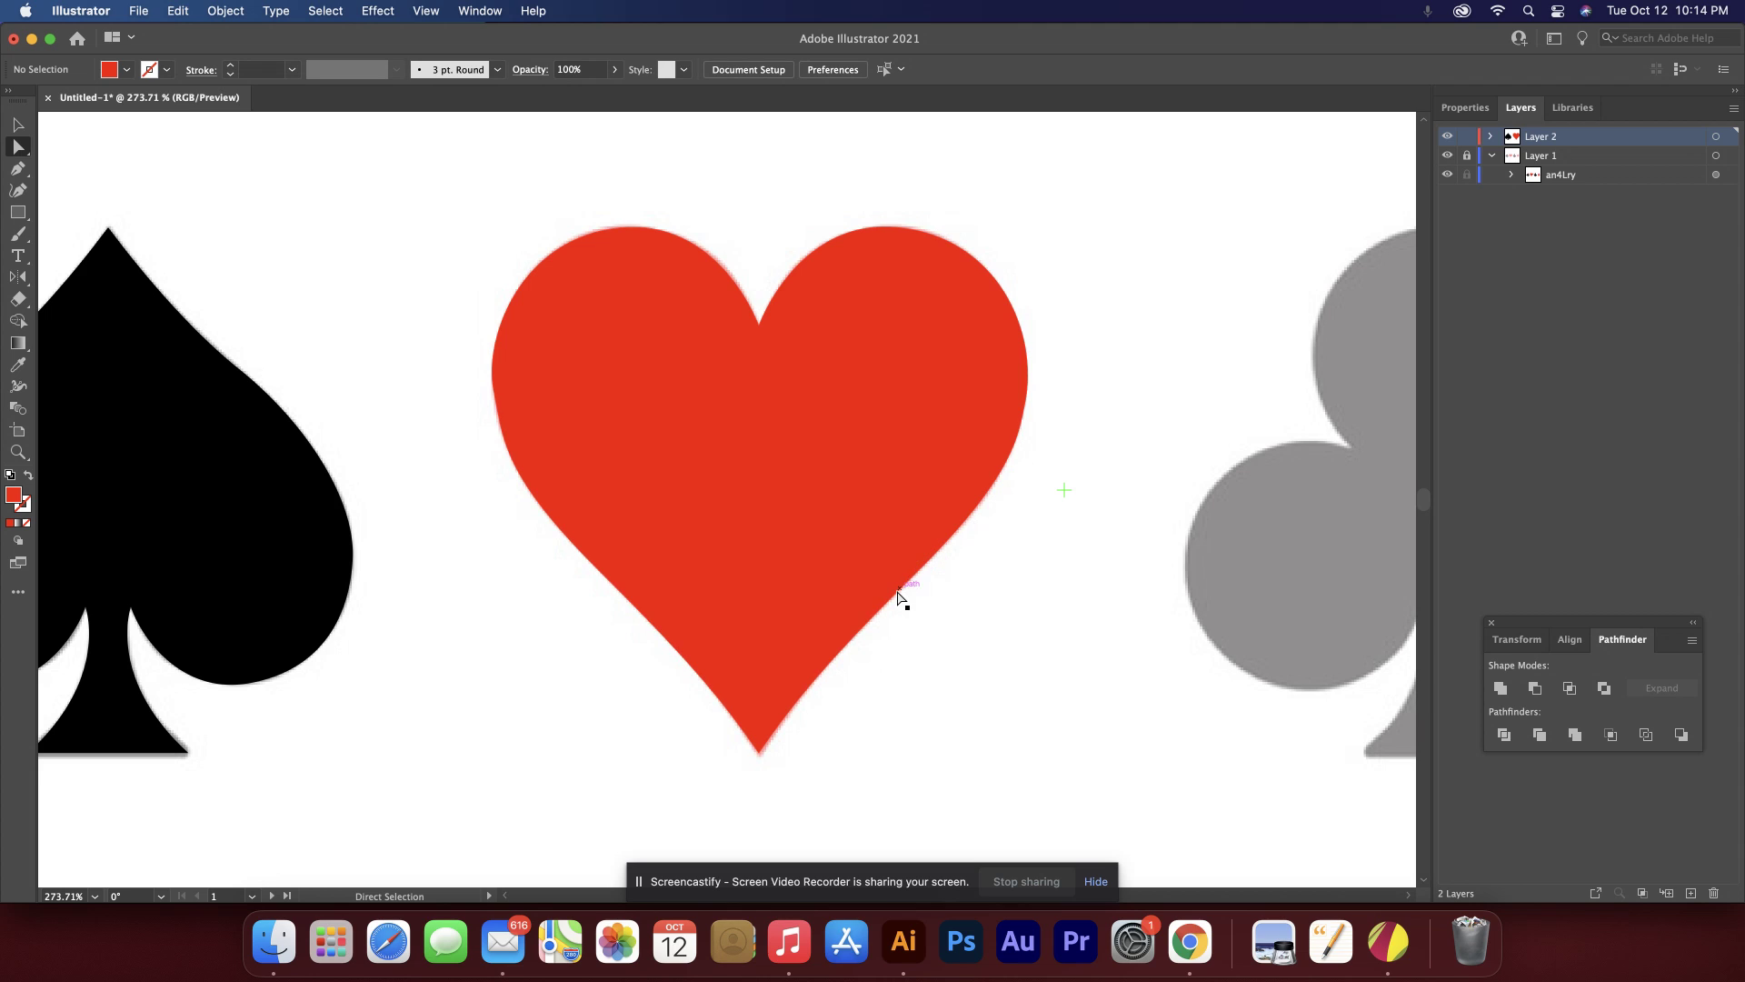
{"action": "left_click_drag", "start_coordinate": [422, 353], "coordinate": [506, 482]}
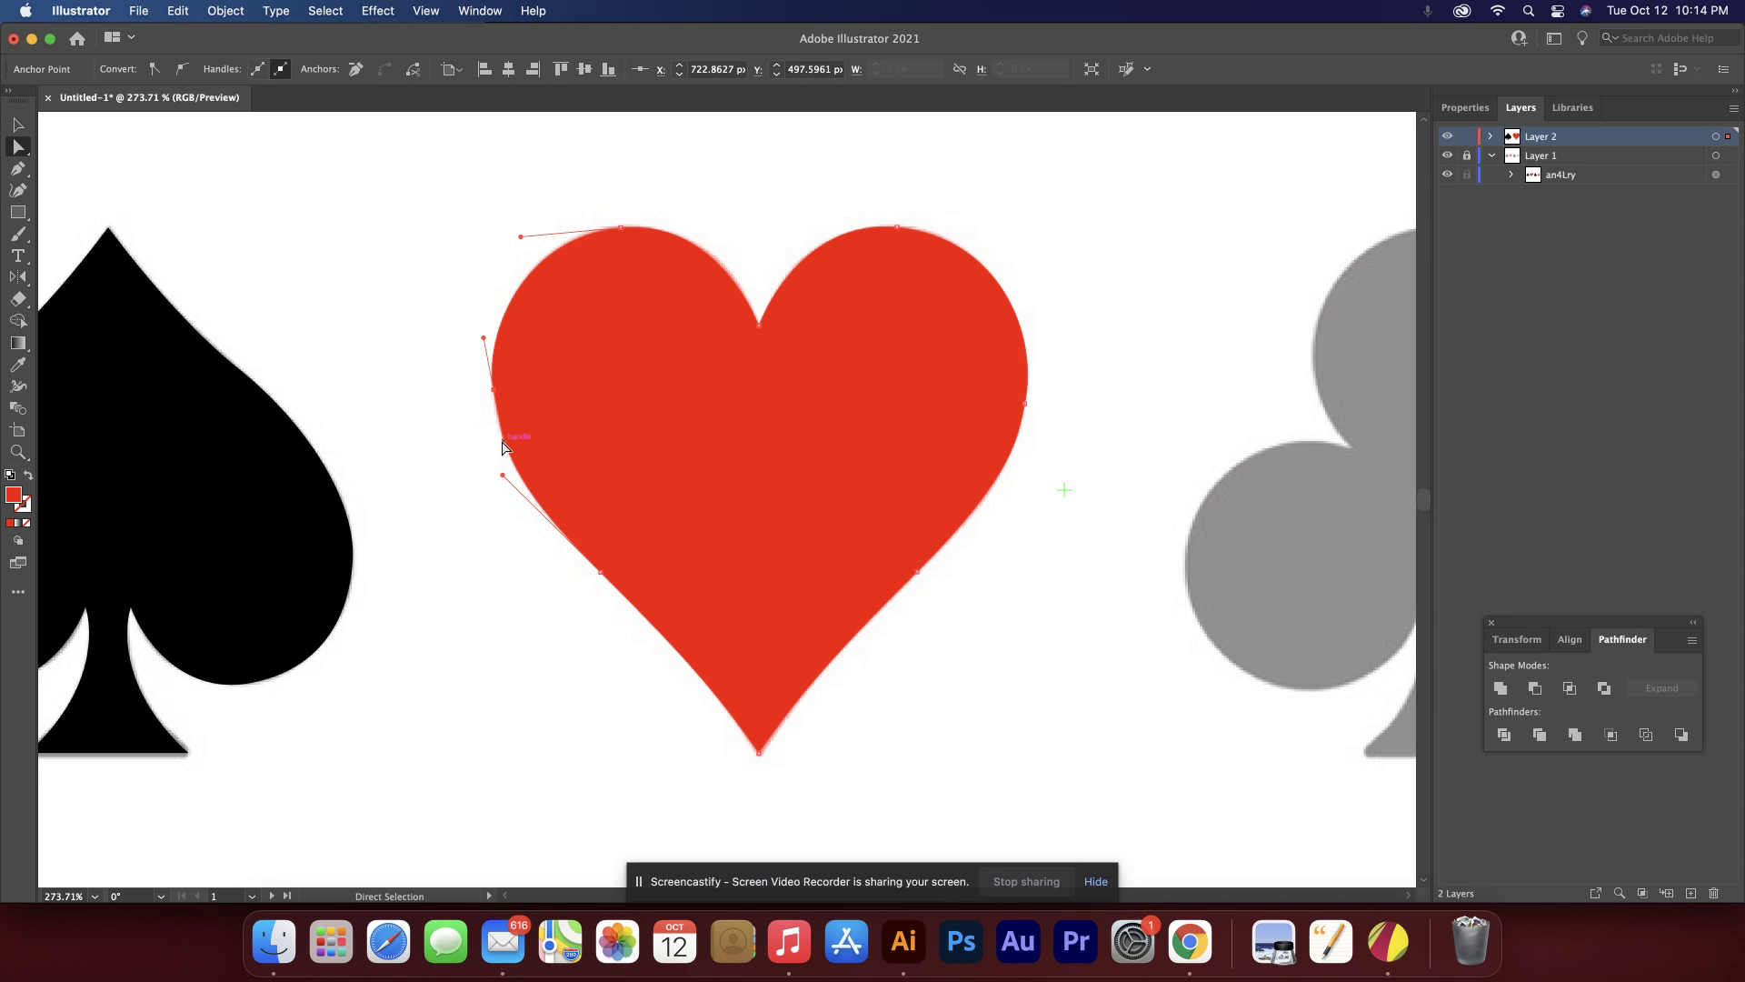
{"action": "left_click_drag", "start_coordinate": [506, 441], "coordinate": [497, 429]}
Zoom into the heart's left side and adjust its upper and lower curve handles.
{"action": "key", "text": "z"}
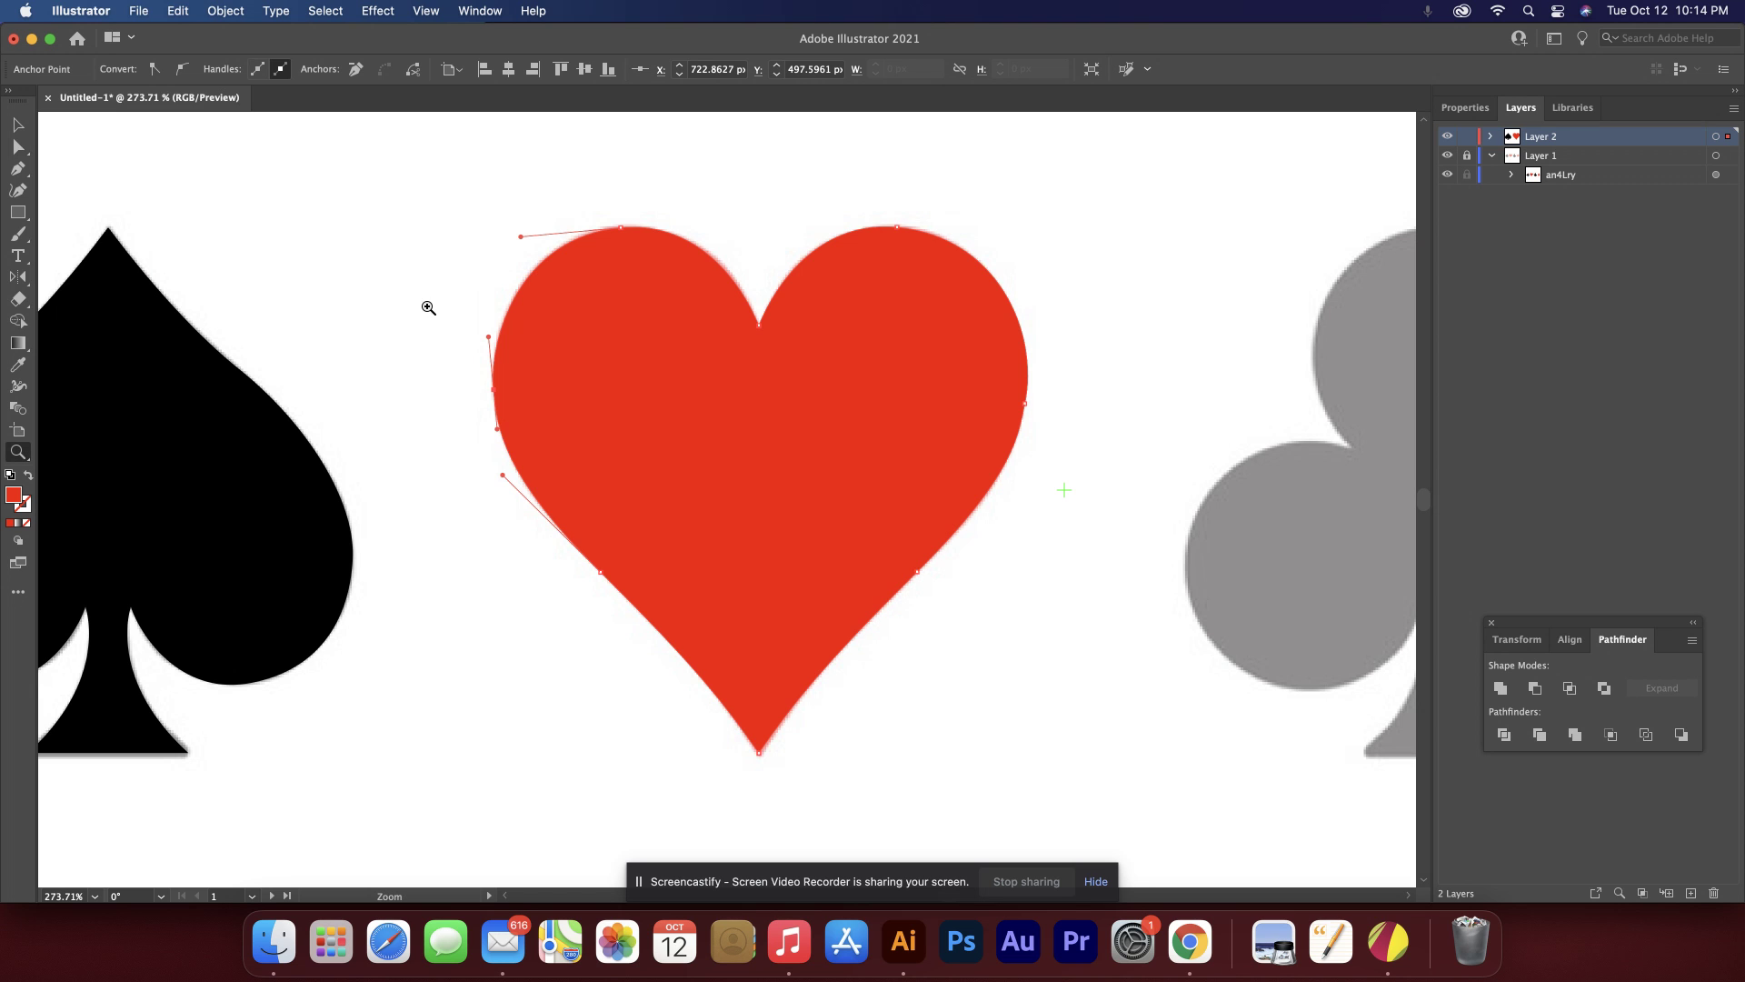
{"action": "left_click_drag", "start_coordinate": [428, 308], "coordinate": [703, 617]}
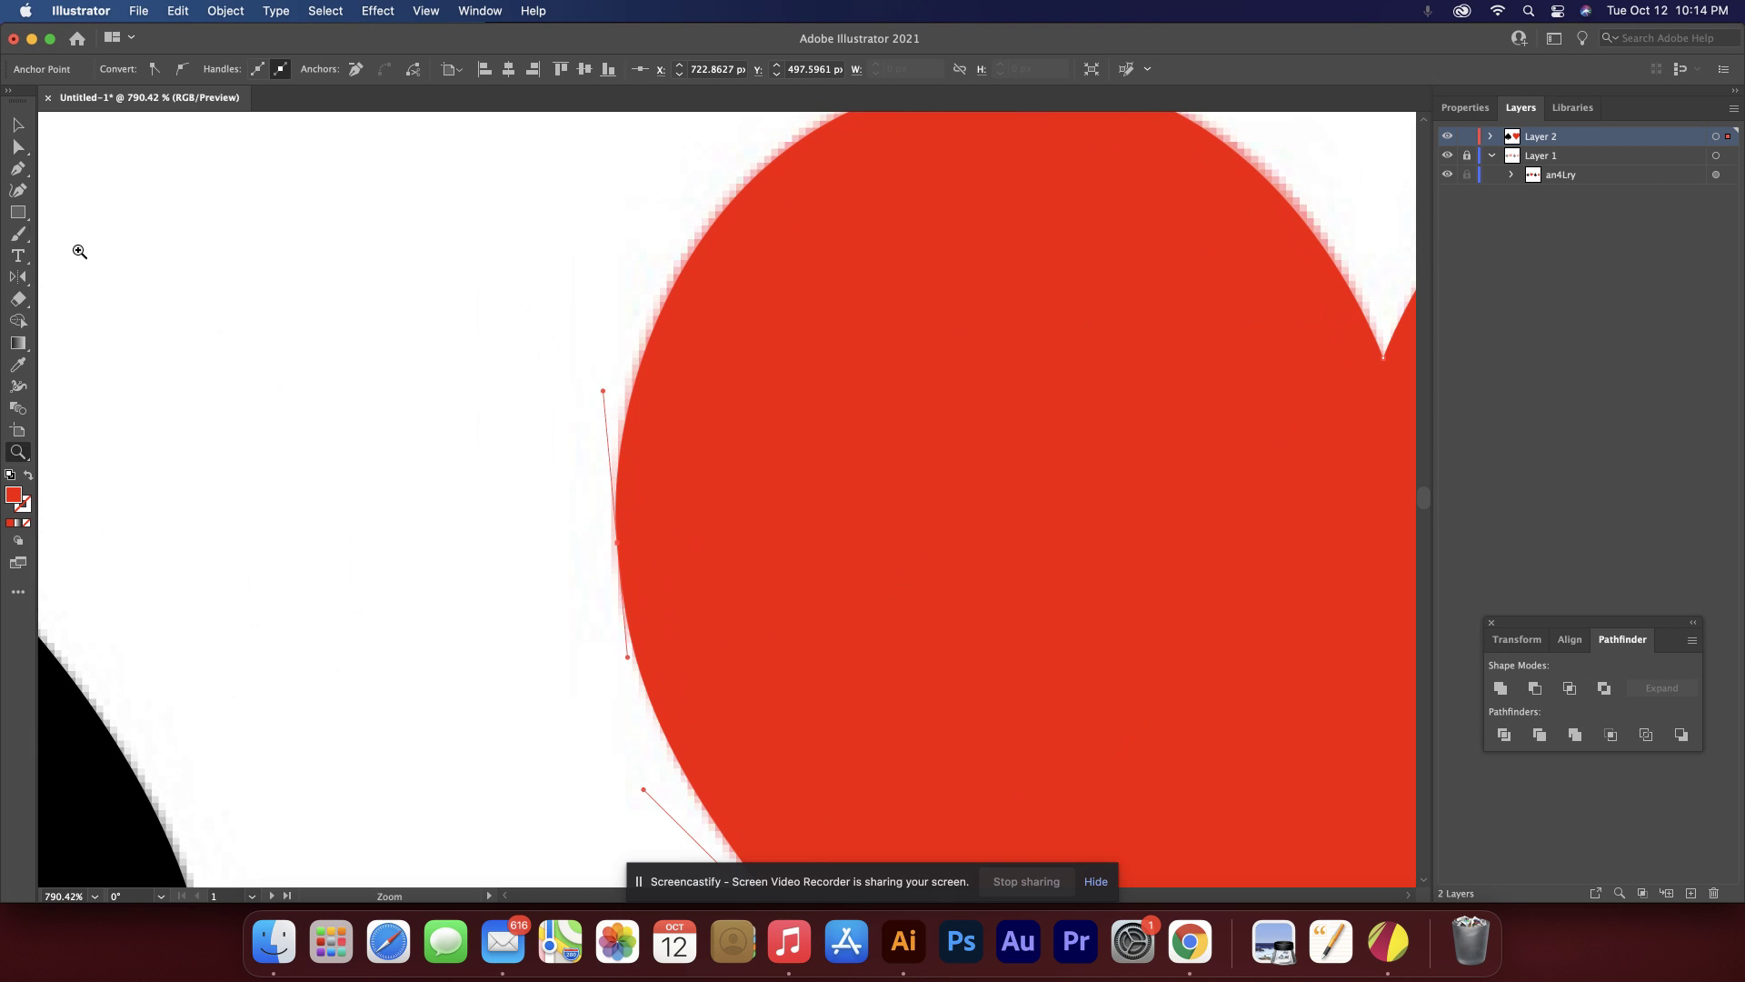
{"action": "left_click", "coordinate": [18, 147]}
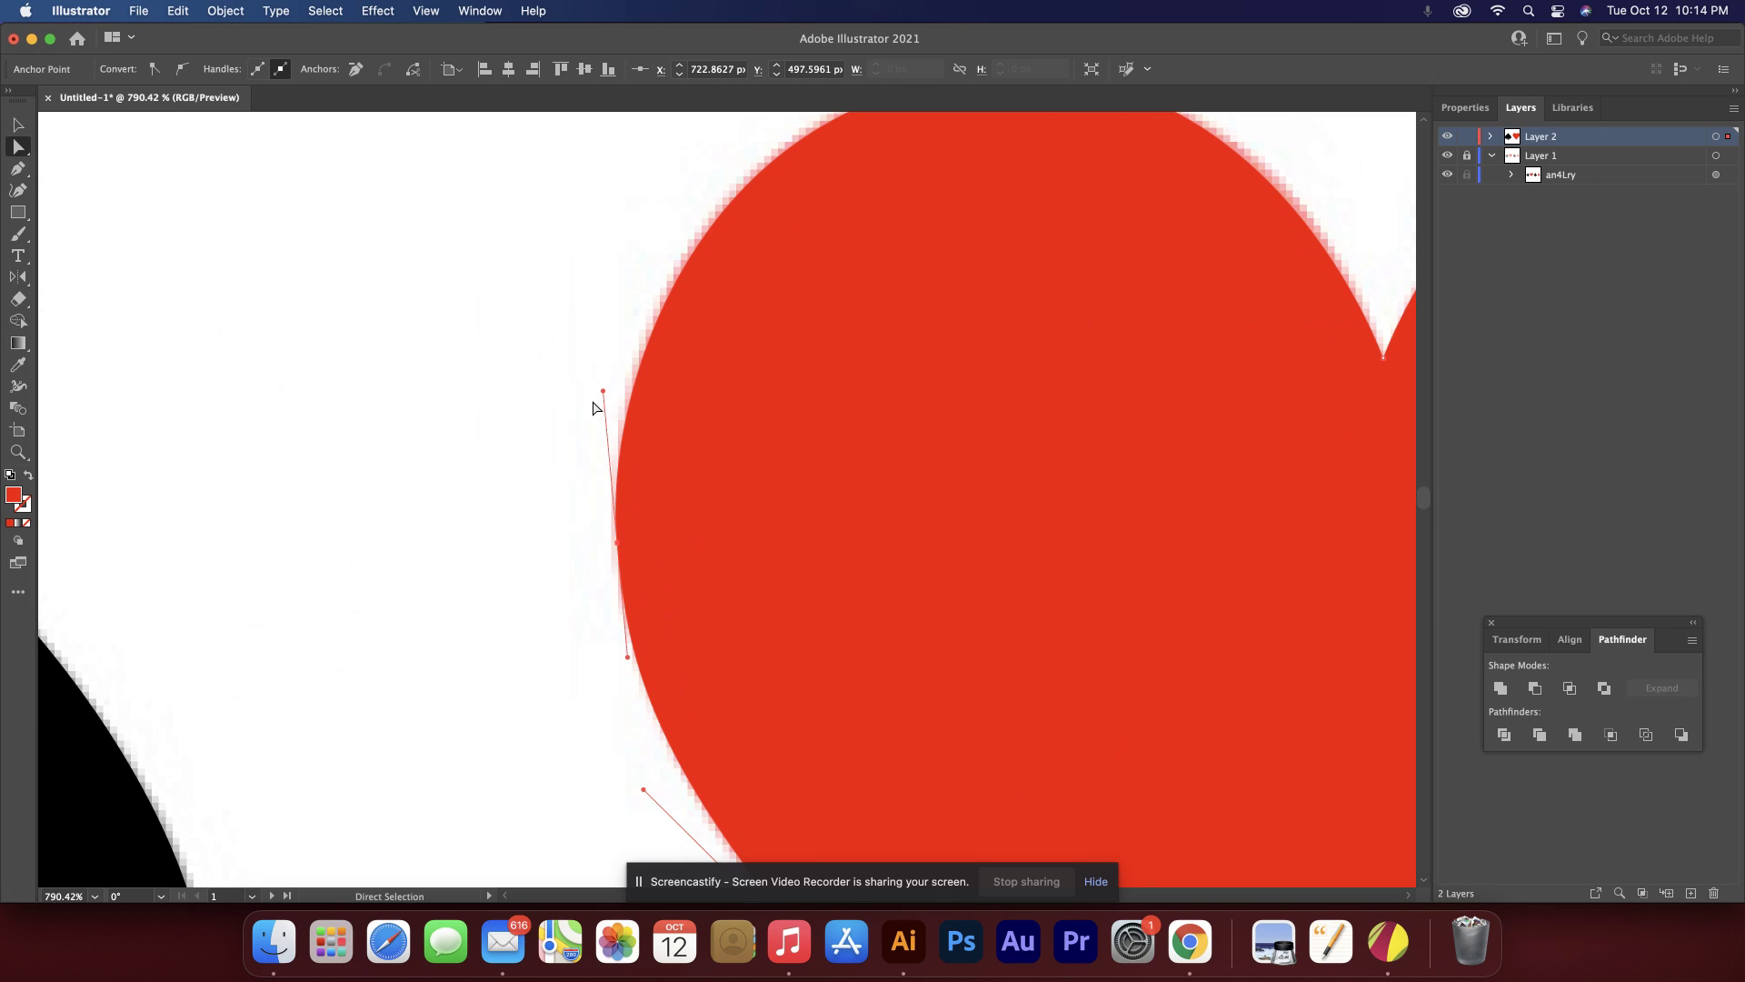
{"action": "left_click_drag", "start_coordinate": [603, 391], "coordinate": [601, 376]}
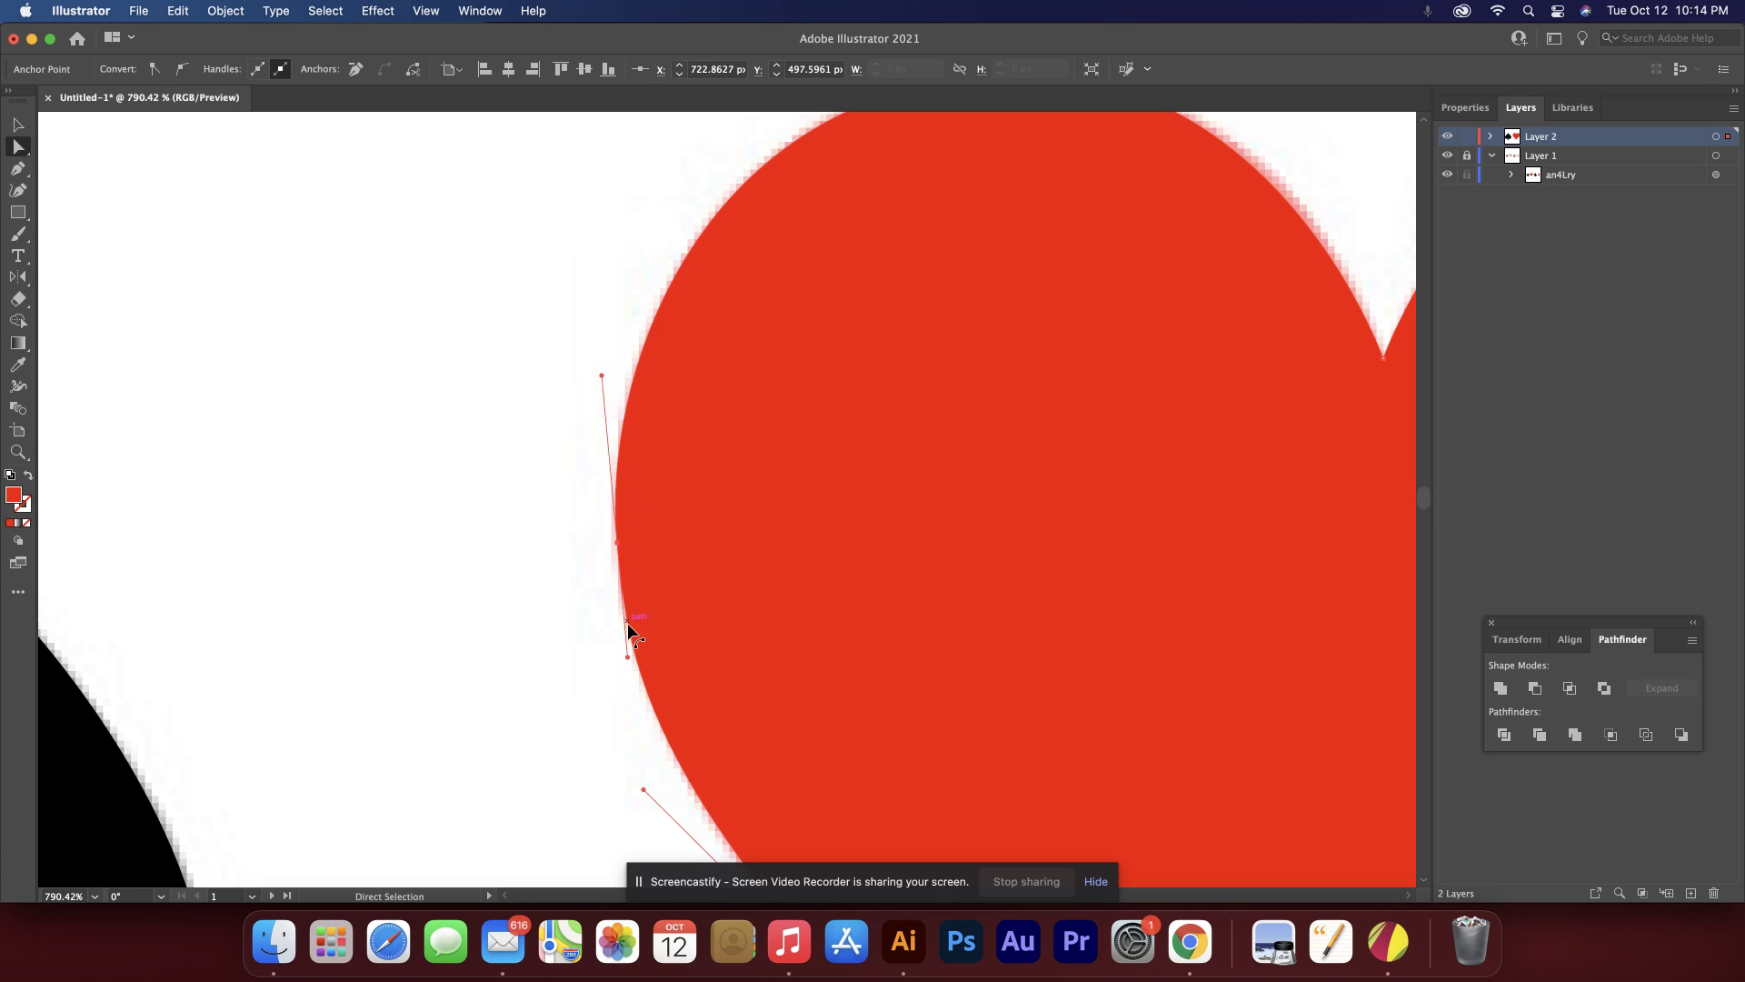
{"action": "left_click_drag", "start_coordinate": [628, 655], "coordinate": [629, 655]}
Fit the whole artboard in view to show all four suits, with nothing selected.
{"action": "scroll", "coordinate": [663, 704], "scroll_direction": "down", "scroll_amount": 2}
{"action": "scroll", "coordinate": [665, 709], "scroll_direction": "down", "scroll_amount": 5}
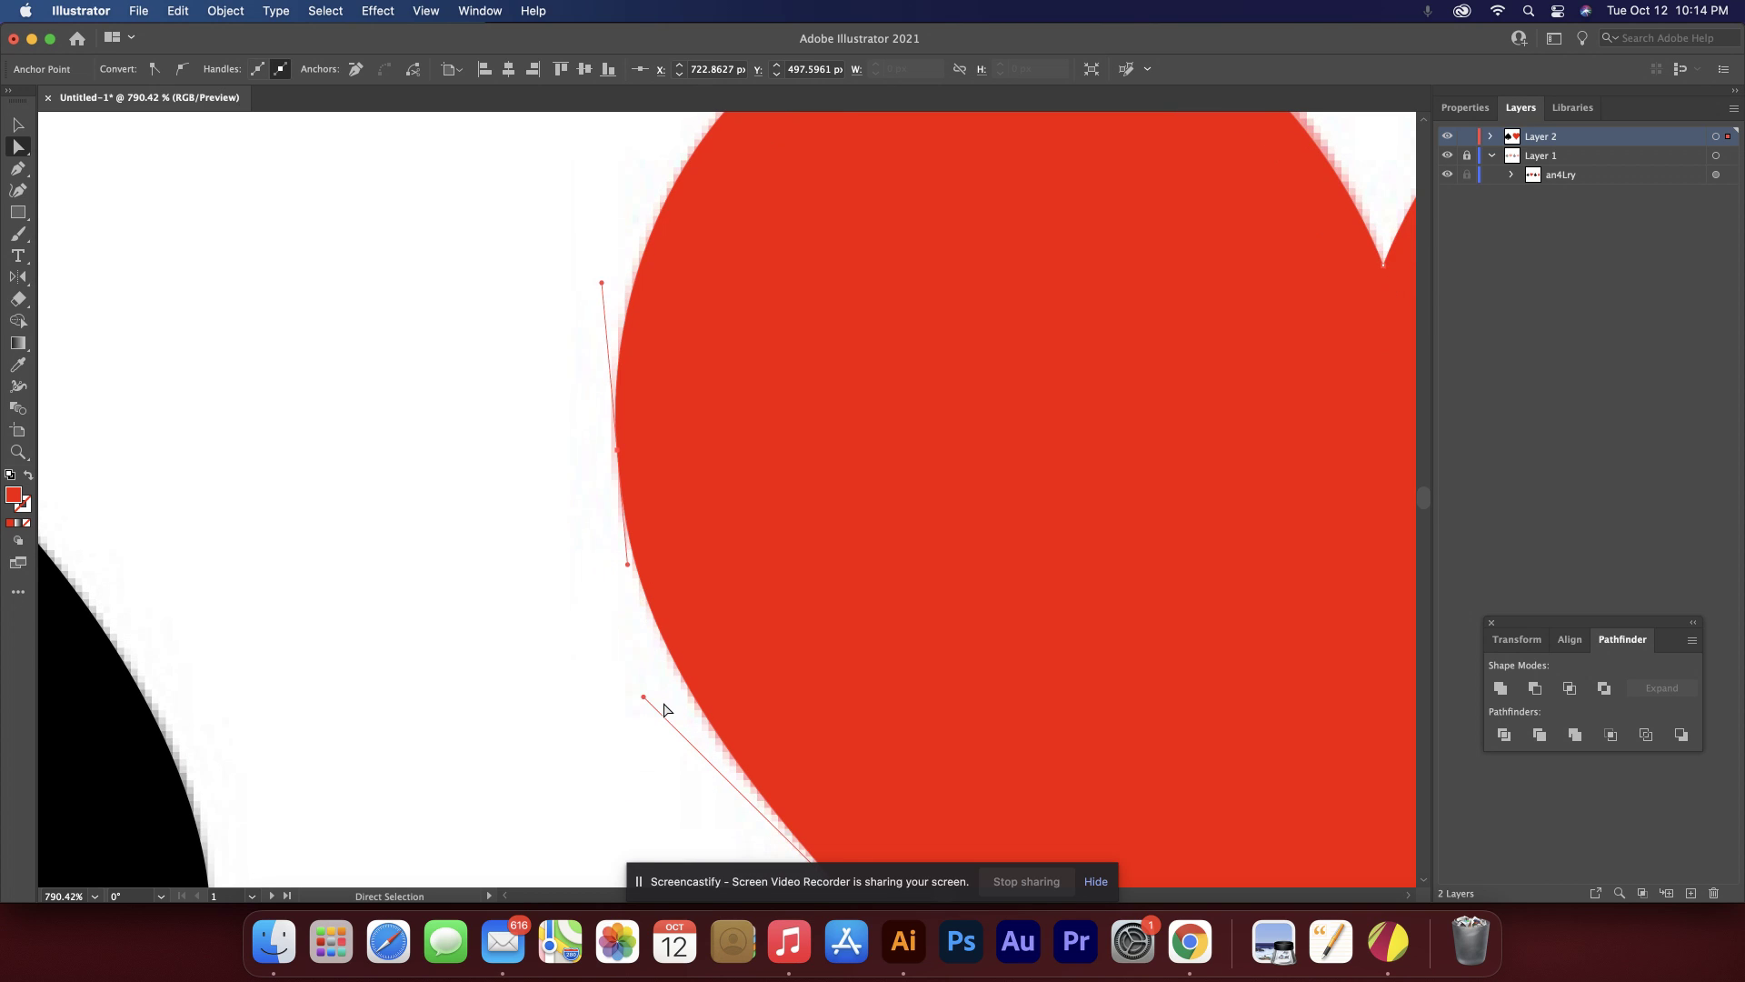
{"action": "scroll", "coordinate": [665, 709], "scroll_direction": "down", "scroll_amount": 3}
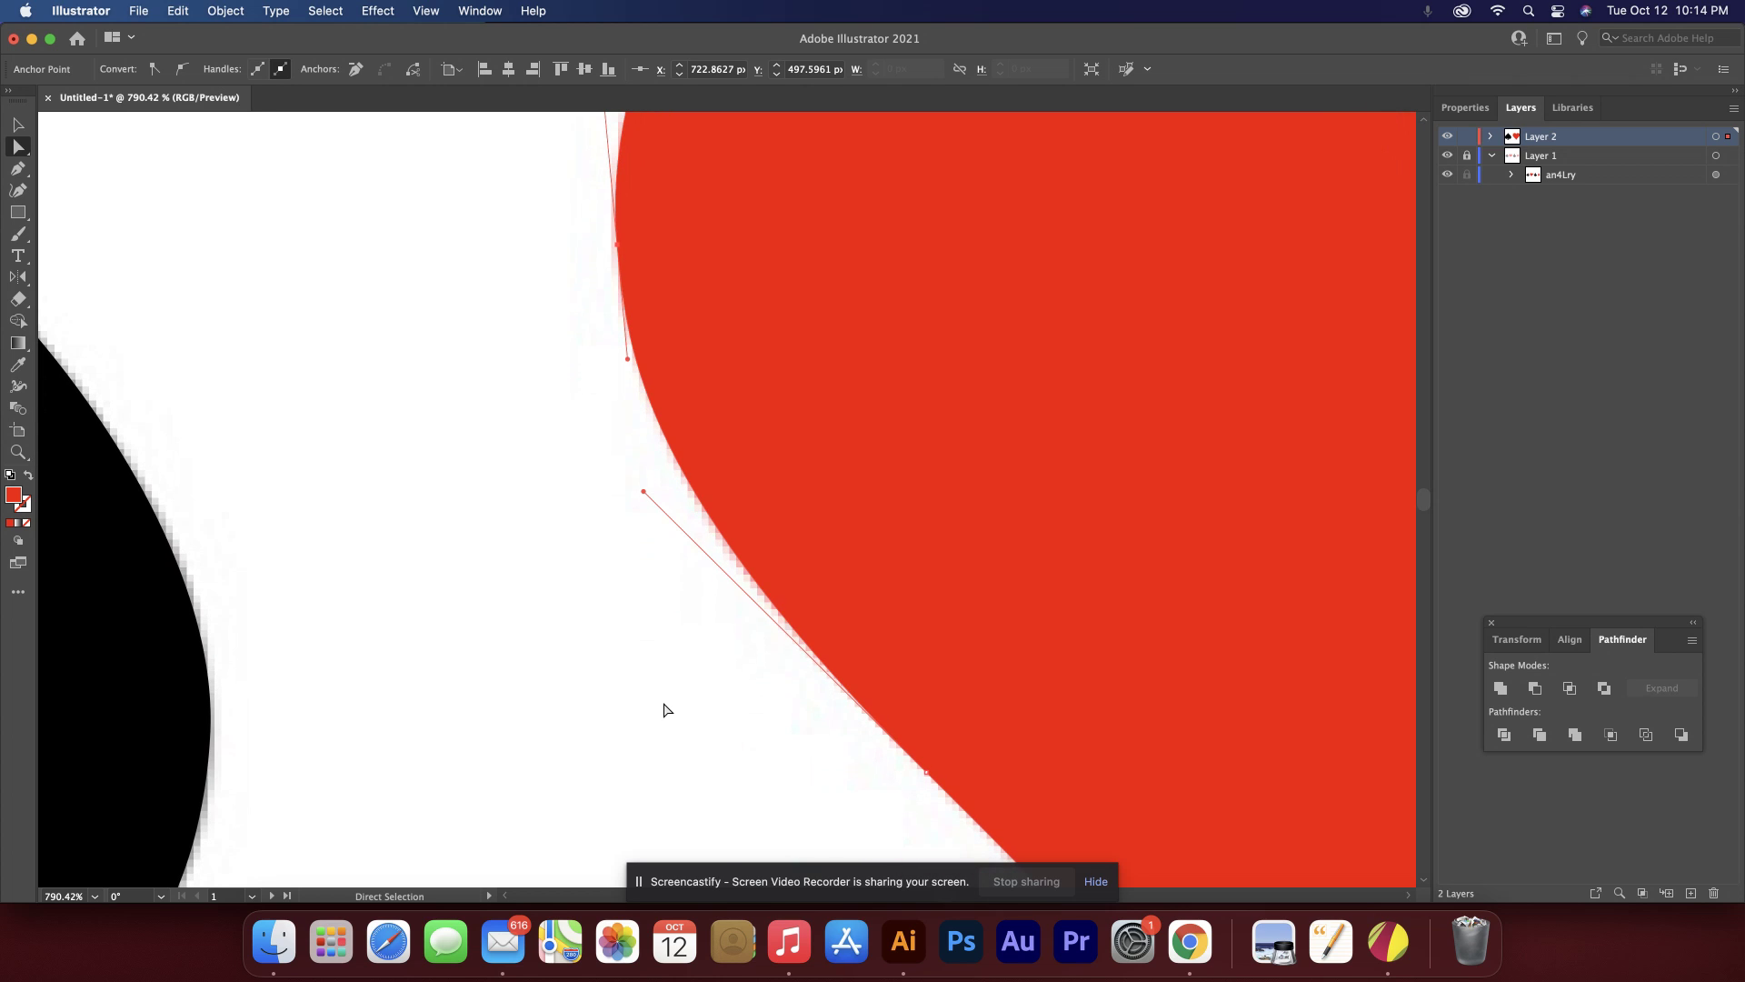
{"action": "key", "text": "super+1"}
{"action": "left_click", "coordinate": [664, 709]}
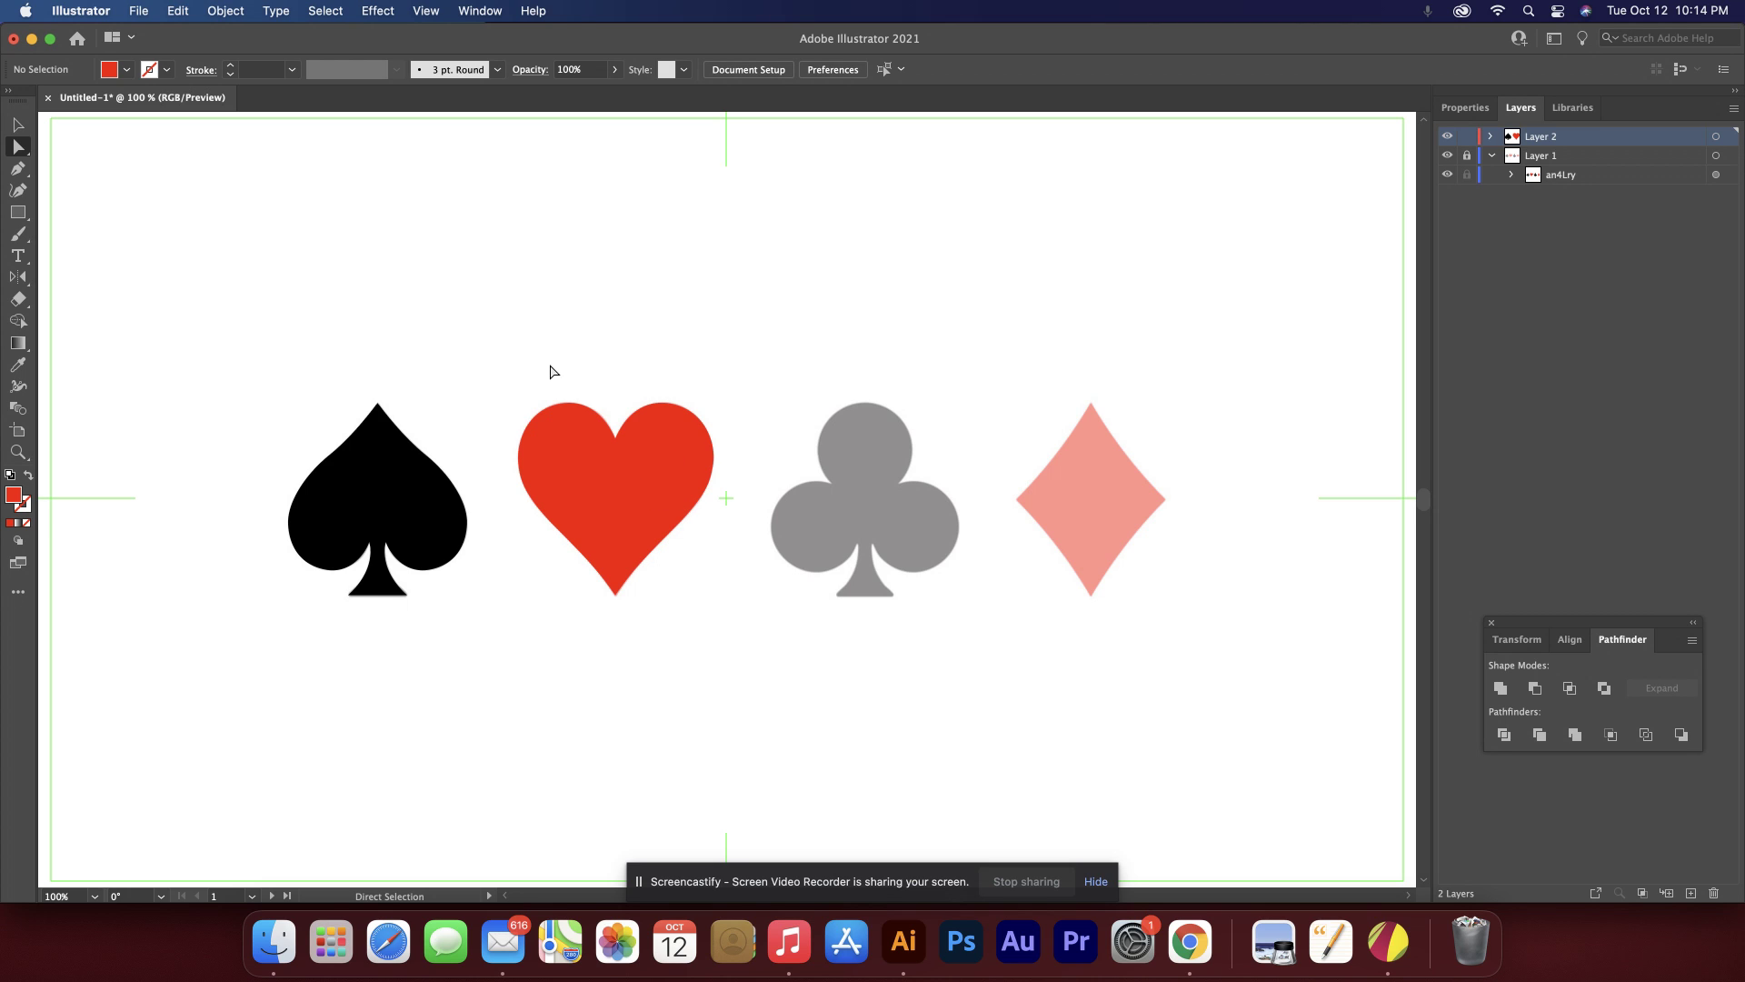
{"action": "left_click", "coordinate": [19, 121]}
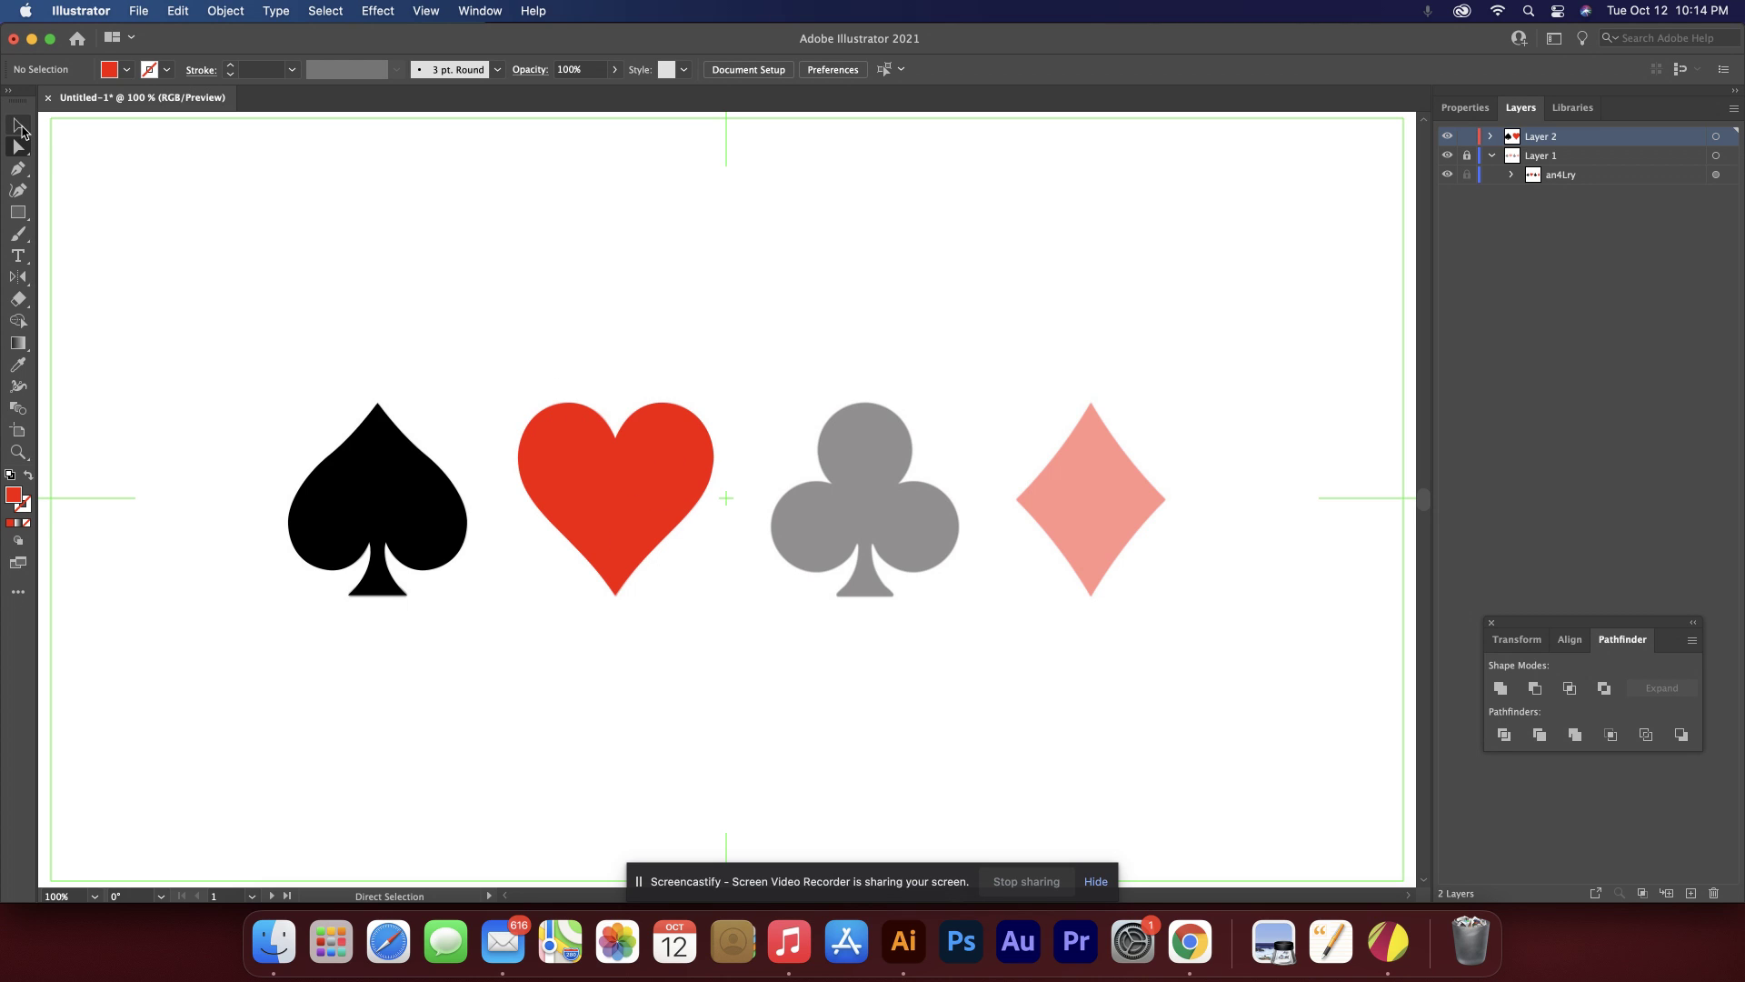